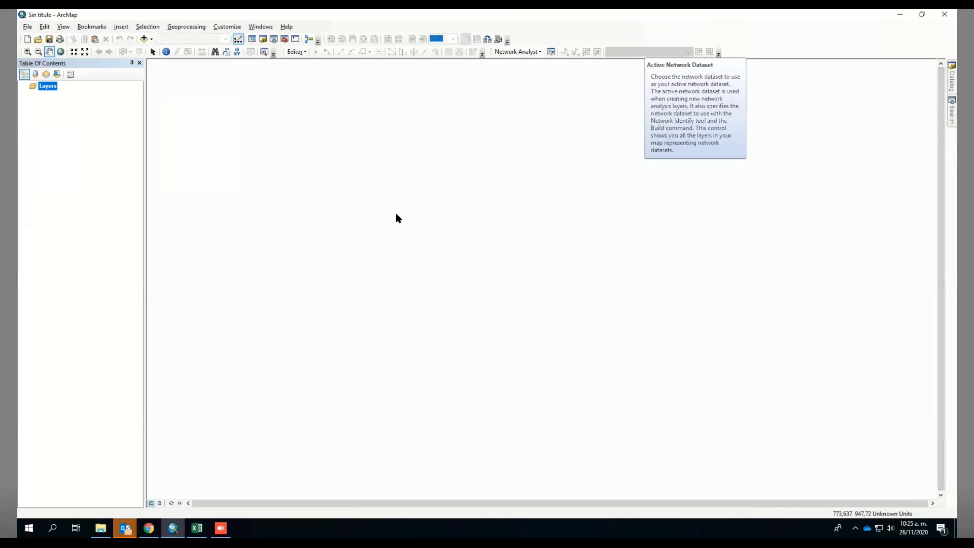
left_click_drag(440, 198, 475, 186)
left_click_drag(396, 243, 499, 180)
left_click_drag(396, 243, 503, 244)
left_click_drag(498, 181, 500, 244)
left_click_drag(395, 253, 499, 257)
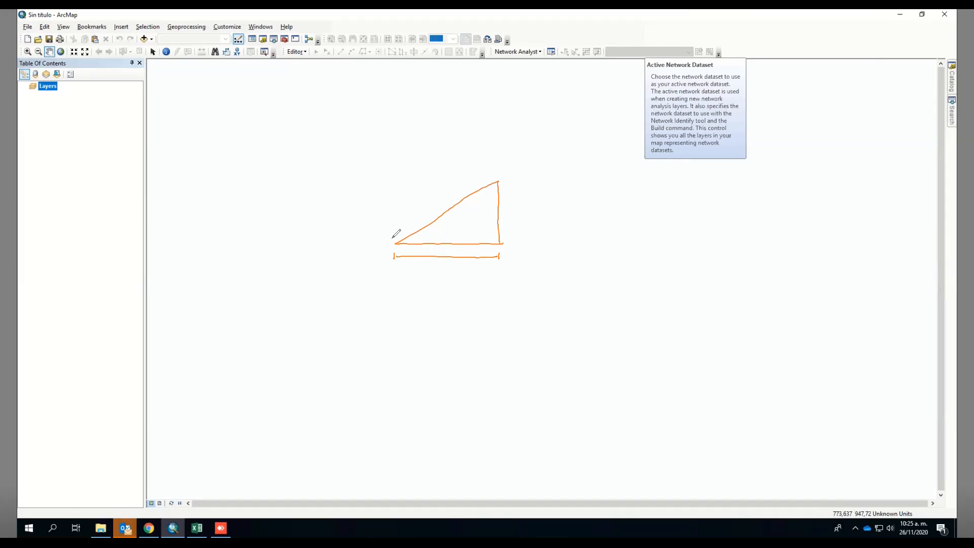
mouse_move(394, 238)
left_mouse_down()
mouse_move(409, 243)
mouse_move(391, 246)
left_mouse_up()
mouse_move(495, 174)
left_mouse_down()
mouse_move(502, 192)
mouse_move(491, 186)
mouse_move(528, 242)
mouse_move(509, 249)
left_mouse_up()
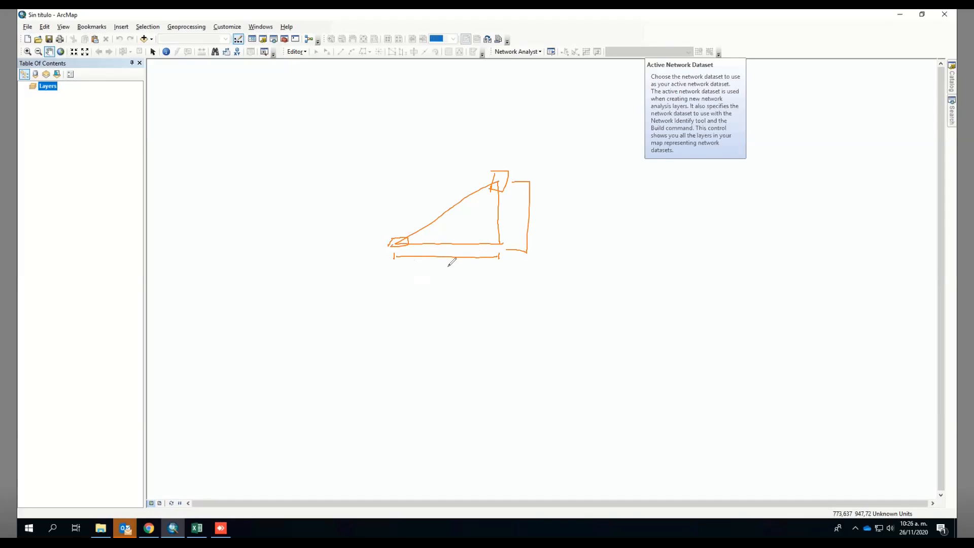
mouse_move(441, 265)
left_mouse_down()
mouse_move(450, 266)
mouse_move(440, 276)
left_mouse_up()
key("e")
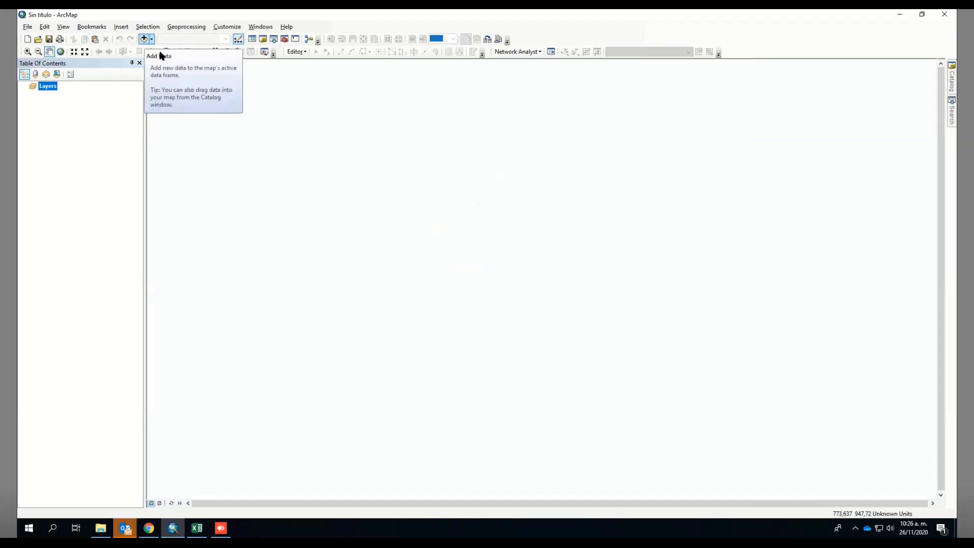
Add the n04_75.tif raster from the Clase Raster folder to the map and zoom to the layer's full extent
left_click(144, 40)
left_click(501, 202)
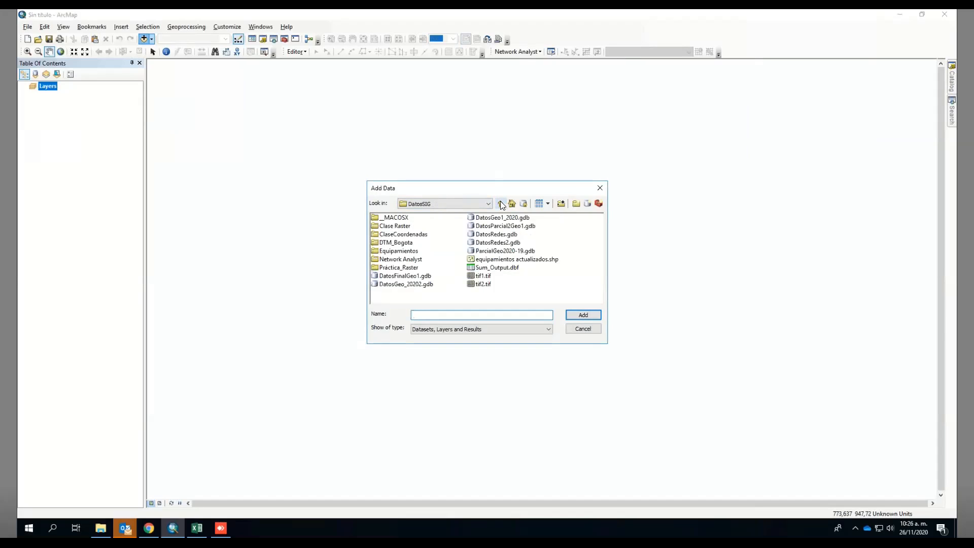
double_click(399, 226)
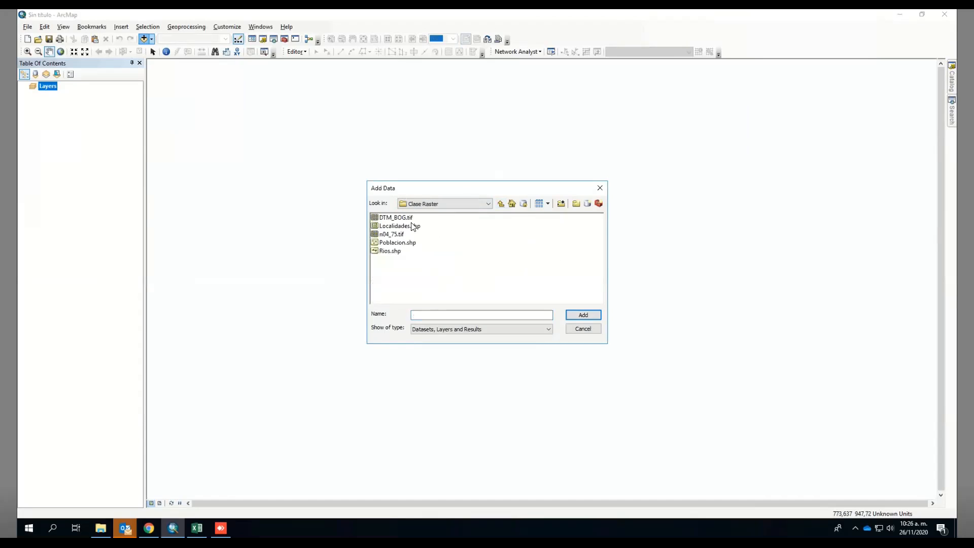
left_click(393, 235)
double_click(395, 234)
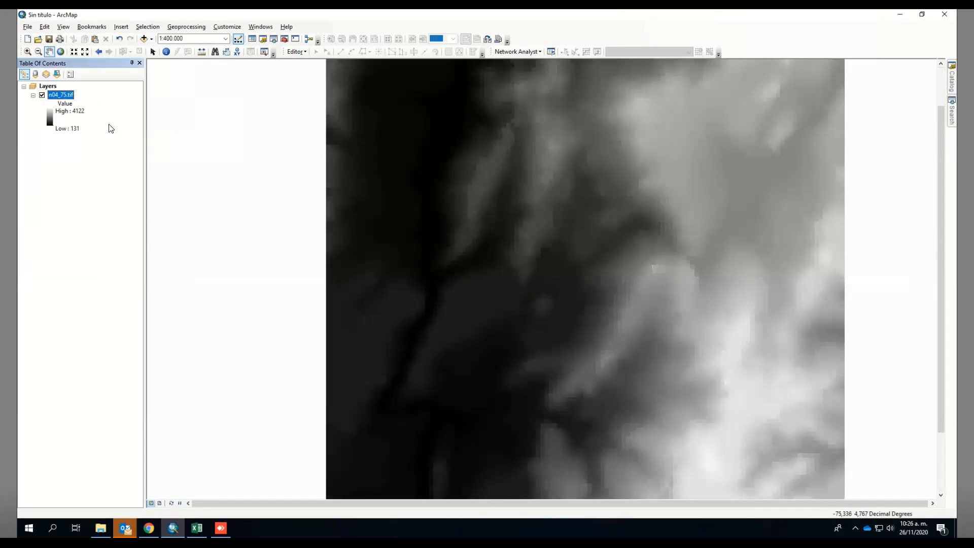
right_click(60, 96)
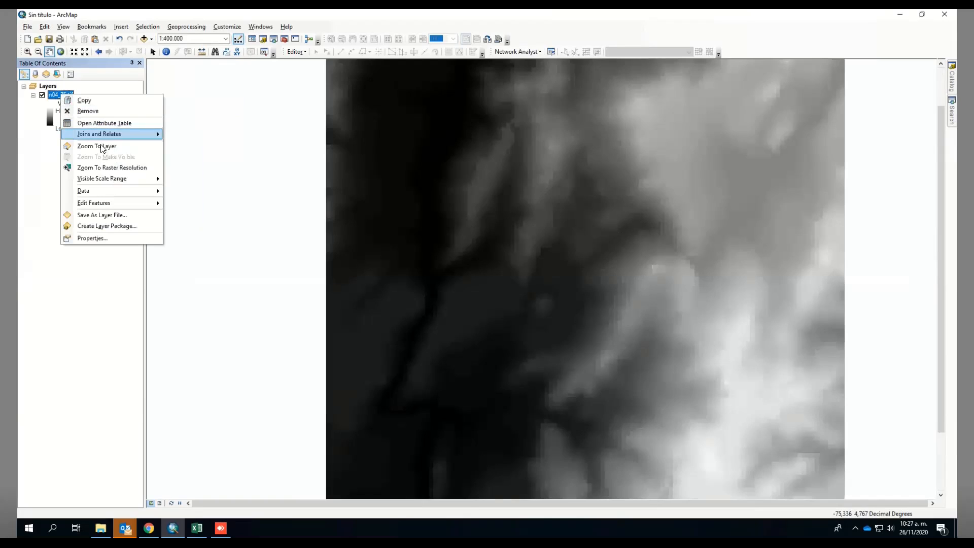
left_click(102, 146)
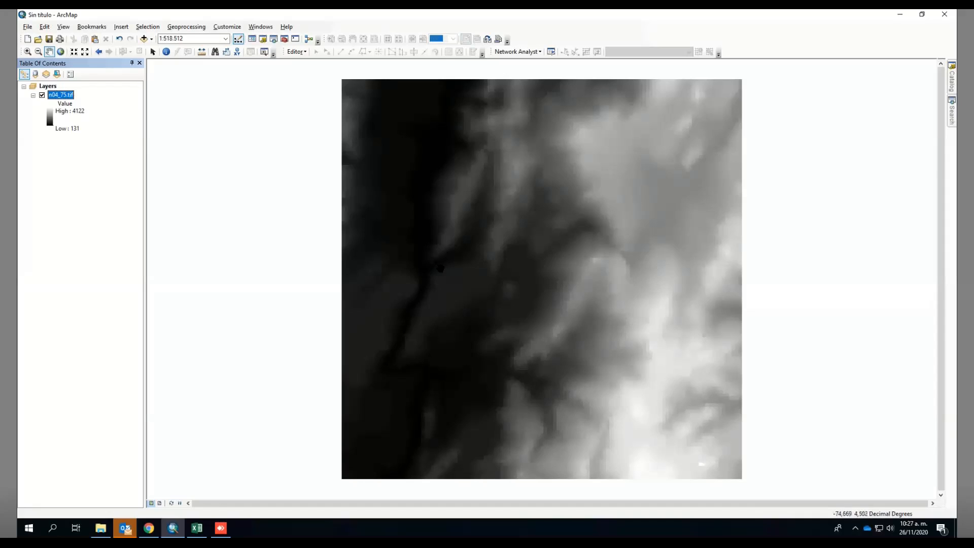
Add the Localidades.shp layer from the Clase Raster folder and turn off its visibility
left_click(144, 39)
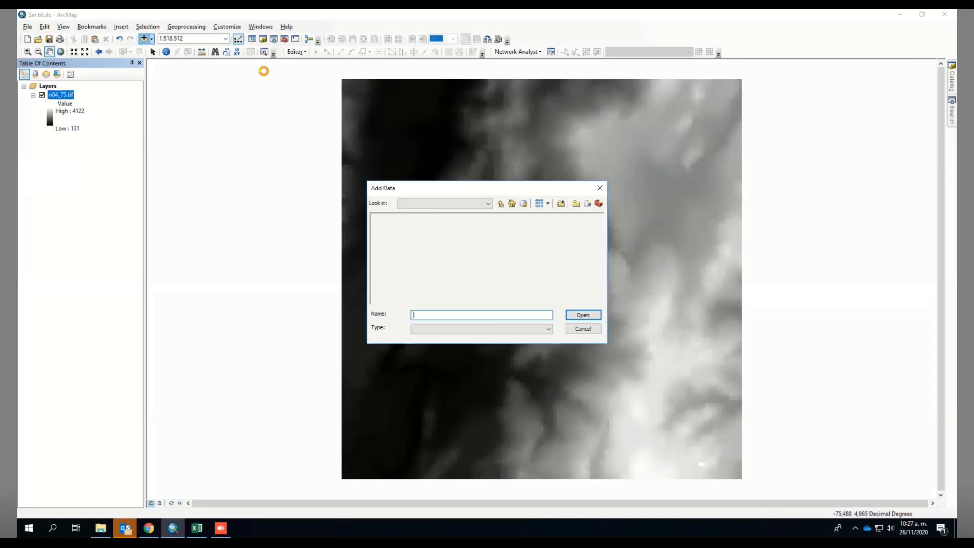
left_click(399, 242)
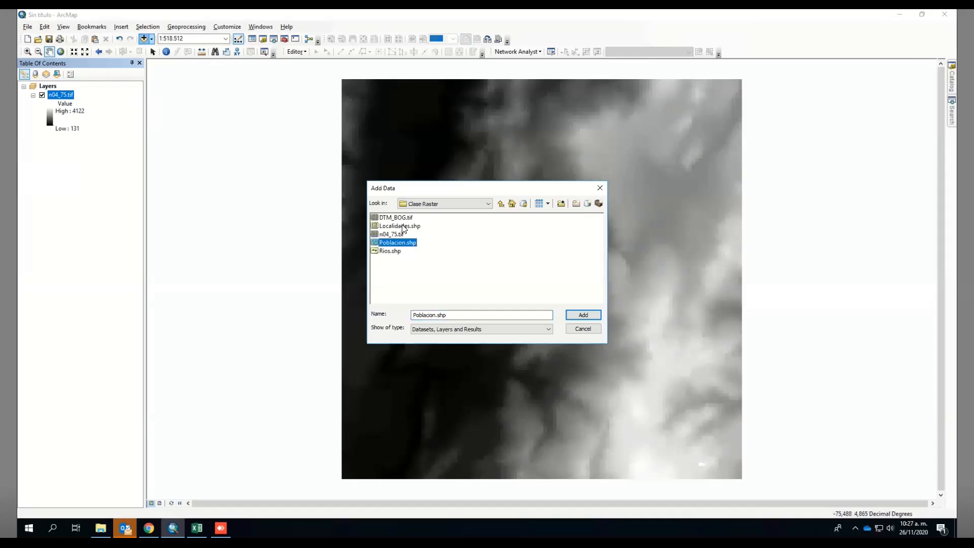
double_click(402, 226)
left_click(581, 350)
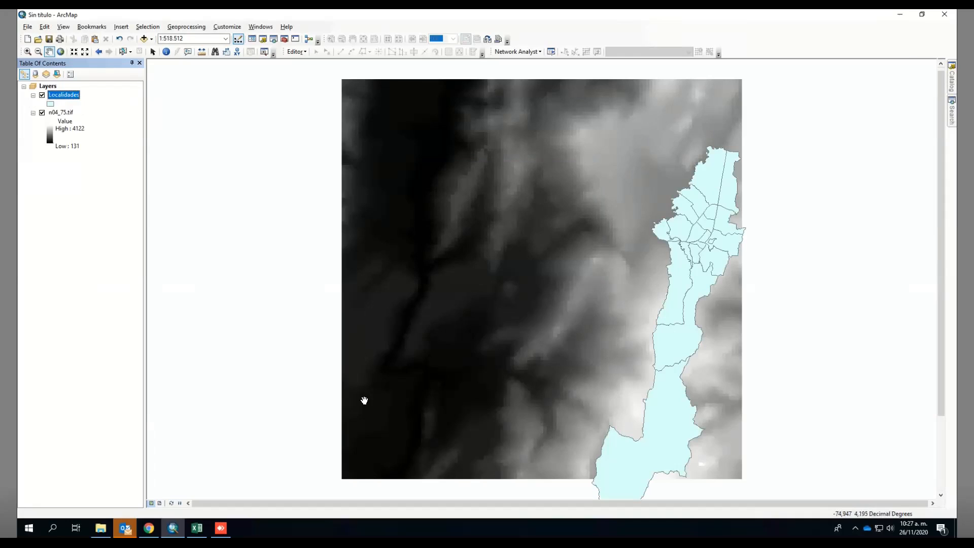
left_click(42, 96)
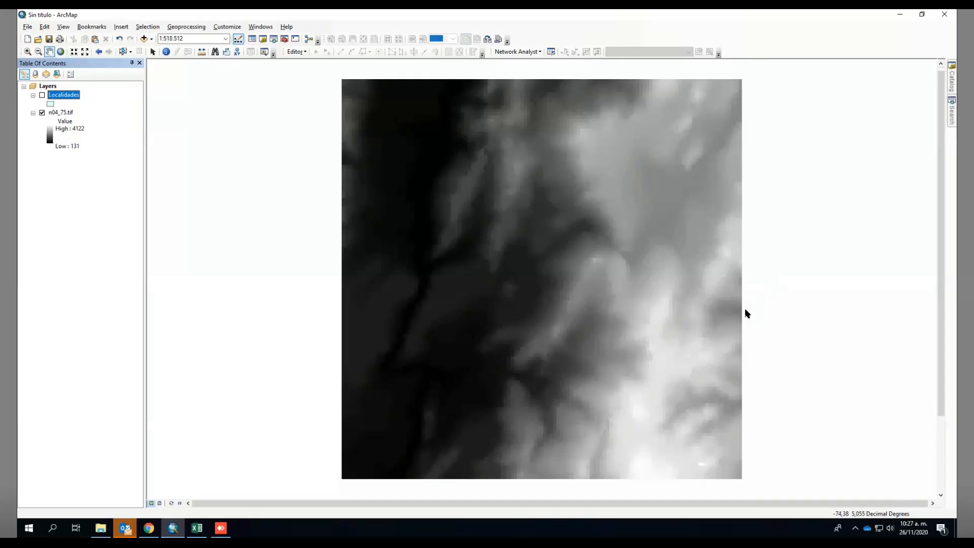
mouse_move(746, 311)
left_mouse_down()
mouse_move(778, 286)
mouse_move(919, 271)
left_mouse_up()
mouse_move(812, 265)
left_mouse_down()
mouse_move(822, 275)
mouse_move(811, 265)
mouse_move(821, 238)
mouse_move(832, 243)
mouse_move(829, 255)
left_mouse_up()
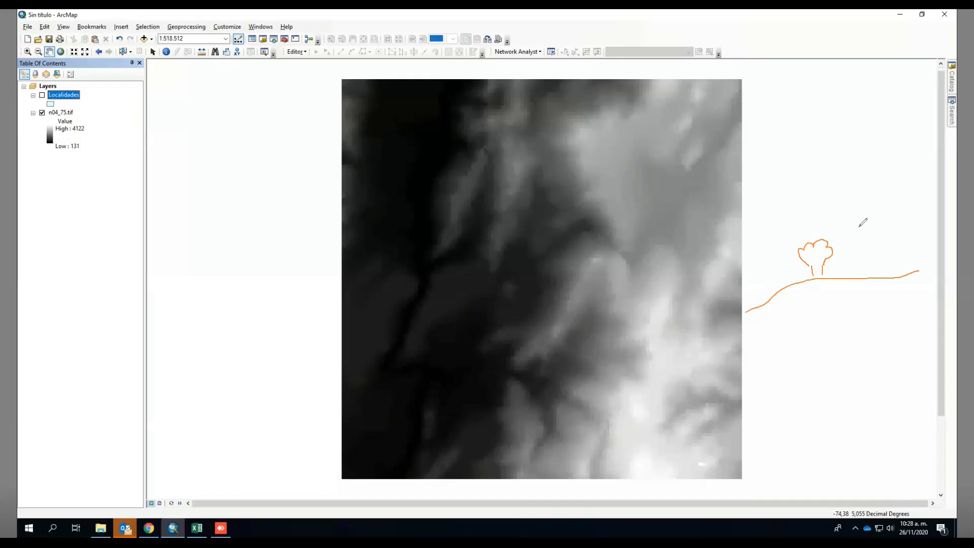
left_click_drag(850, 175, 854, 271)
mouse_move(851, 176)
left_mouse_down()
mouse_move(896, 173)
mouse_move(897, 182)
mouse_move(897, 273)
mouse_move(854, 280)
left_mouse_up()
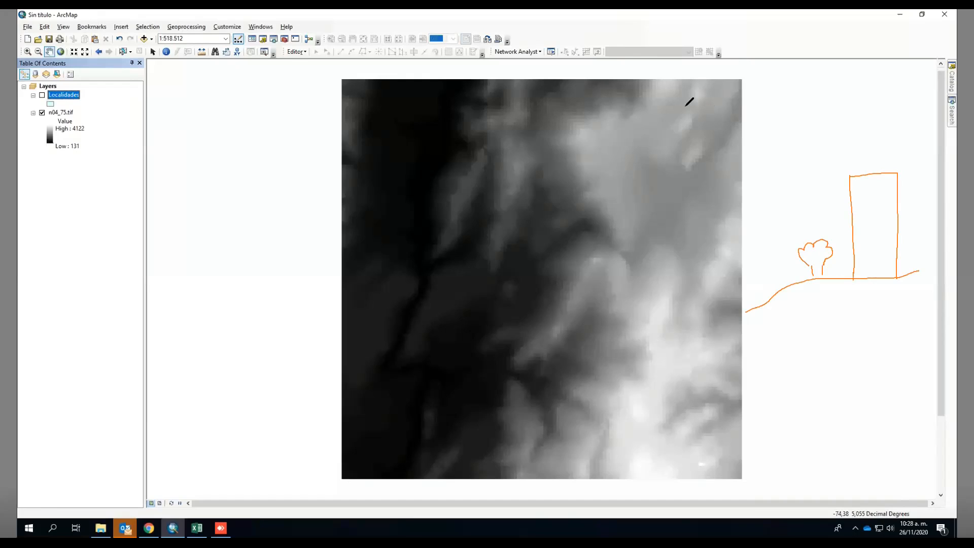
left_click(729, 101)
left_click_drag(729, 101, 871, 94)
left_click_drag(894, 93, 904, 94)
left_click_drag(771, 93, 772, 111)
left_click_drag(816, 87, 827, 110)
left_click_drag(878, 86, 888, 111)
mouse_move(746, 311)
left_mouse_down()
mouse_move(799, 251)
mouse_move(821, 192)
mouse_move(847, 172)
mouse_move(934, 155)
left_mouse_up()
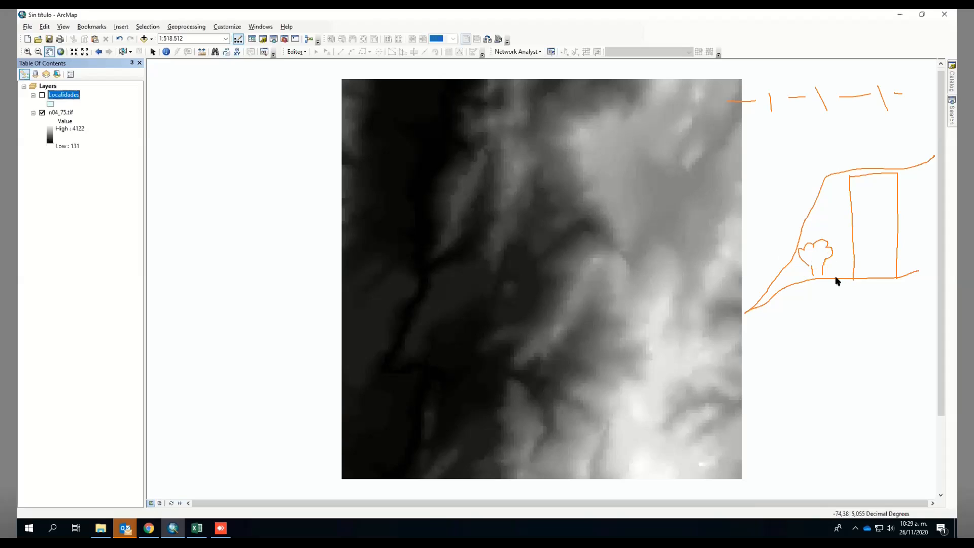
mouse_move(744, 304)
left_mouse_down()
mouse_move(746, 314)
mouse_move(779, 314)
mouse_move(761, 300)
mouse_move(744, 303)
left_mouse_up()
left_click(847, 168)
mouse_move(893, 164)
left_mouse_down()
mouse_move(906, 171)
mouse_move(844, 178)
left_mouse_up()
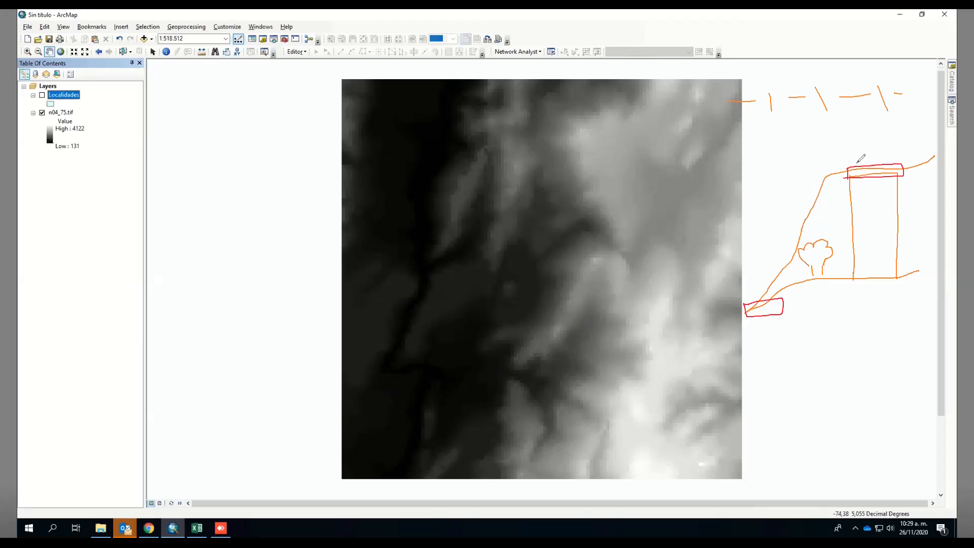
left_click_drag(910, 147, 941, 148)
mouse_move(760, 306)
left_mouse_down()
mouse_move(824, 239)
mouse_move(937, 215)
left_mouse_up()
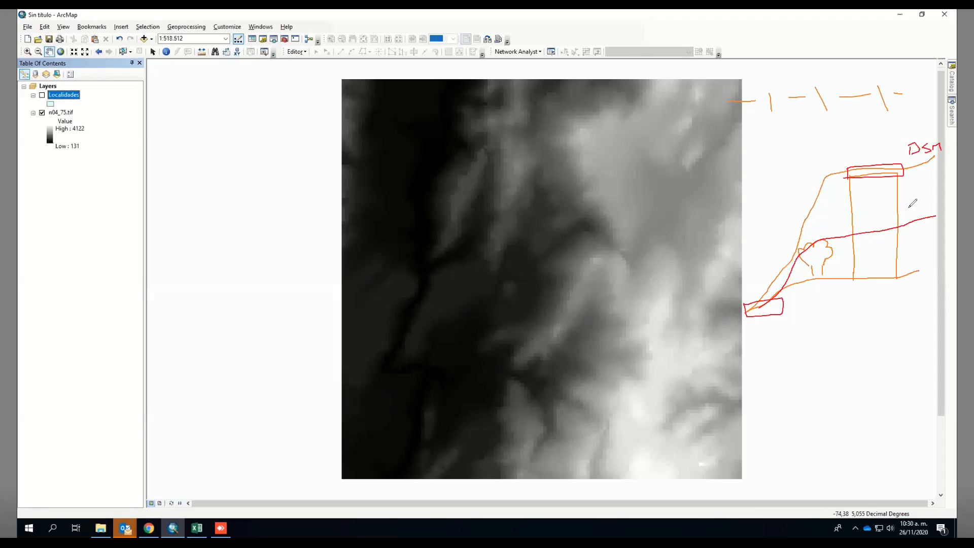
left_click_drag(910, 207, 940, 207)
mouse_move(792, 282)
left_mouse_down()
mouse_move(855, 265)
mouse_move(894, 272)
mouse_move(938, 262)
mouse_move(909, 265)
mouse_move(934, 253)
mouse_move(937, 261)
left_mouse_up()
left_click_drag(784, 288, 913, 274)
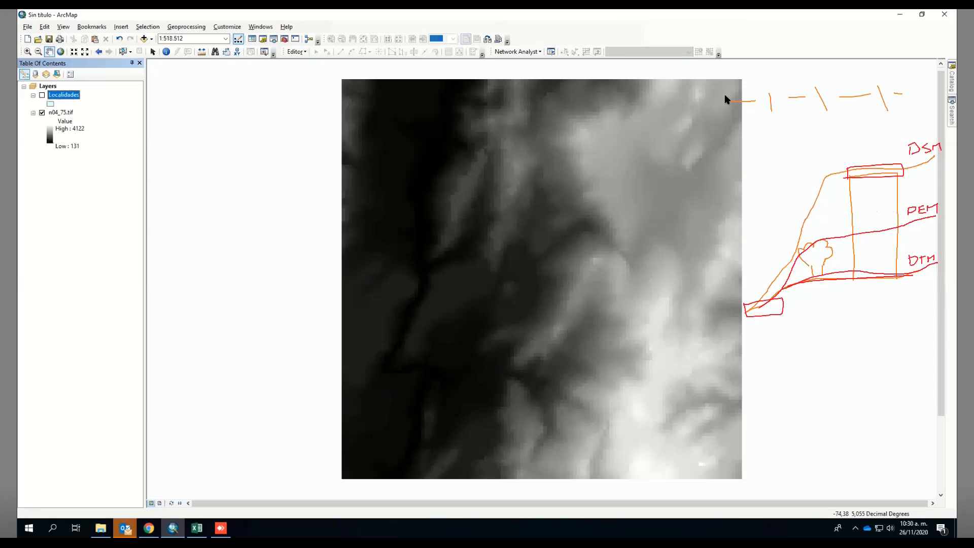
key("e")
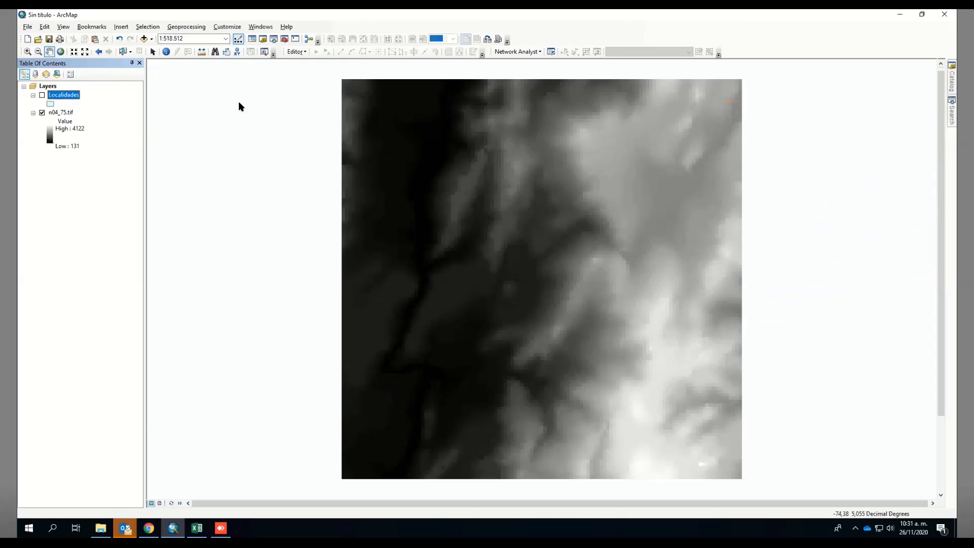
Identify the pixel values of the n04_75.tif raster at several dark and light spots, closing the results when done
right_click(60, 112)
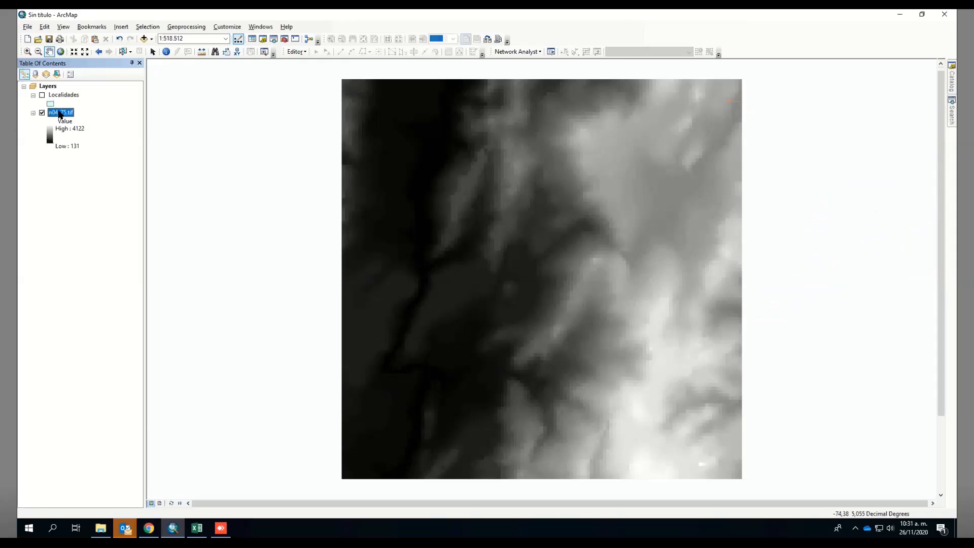
left_click(28, 145)
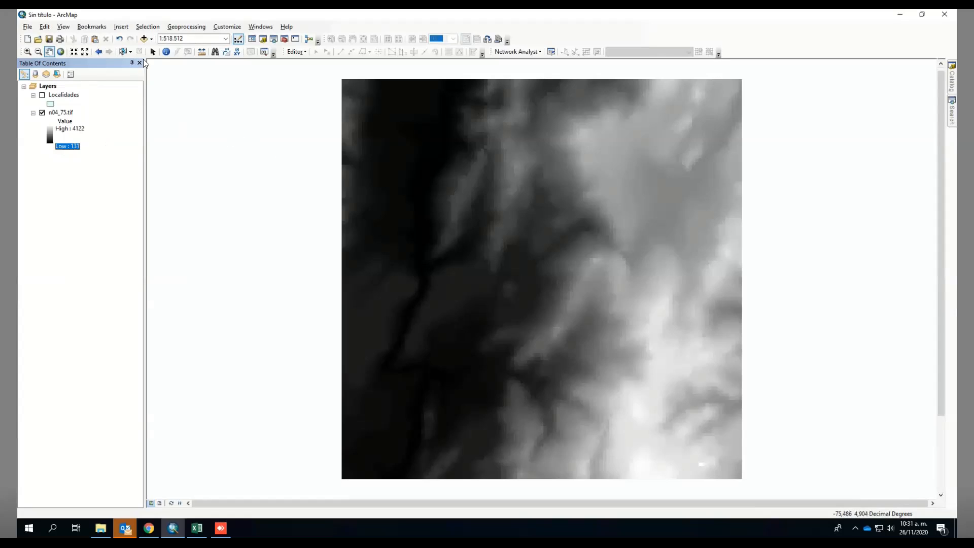
left_click(166, 52)
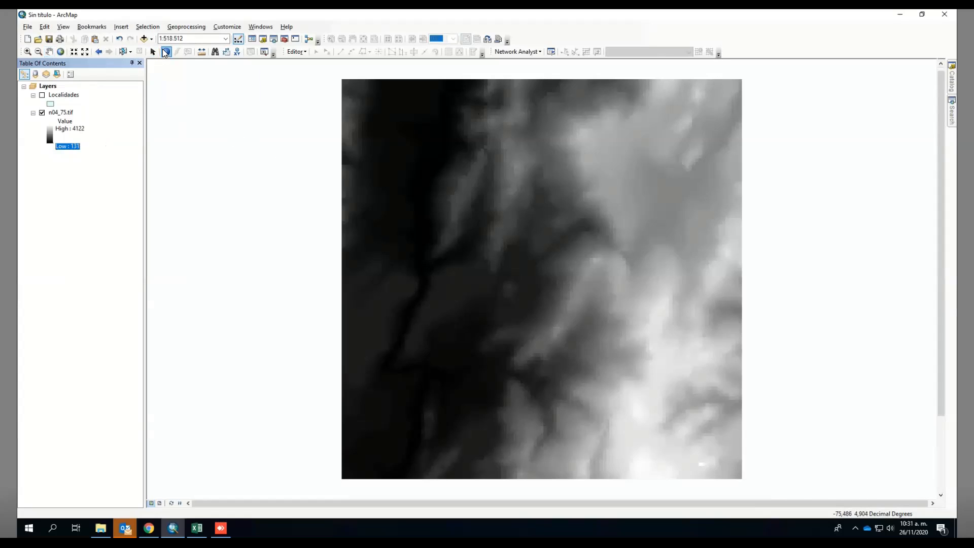
left_click(416, 133)
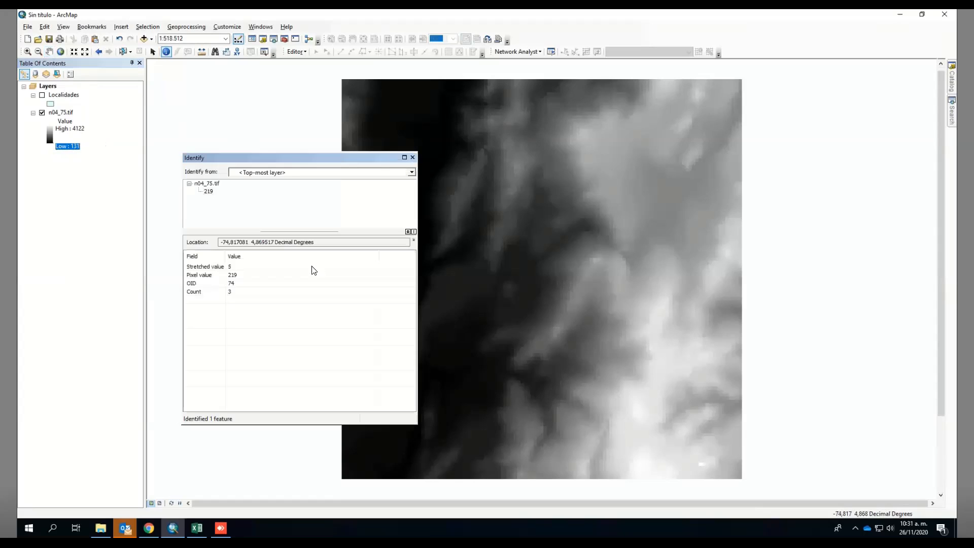
left_click(504, 122)
left_click(576, 265)
left_click(583, 264)
left_click(597, 261)
left_click(599, 259)
left_click(611, 258)
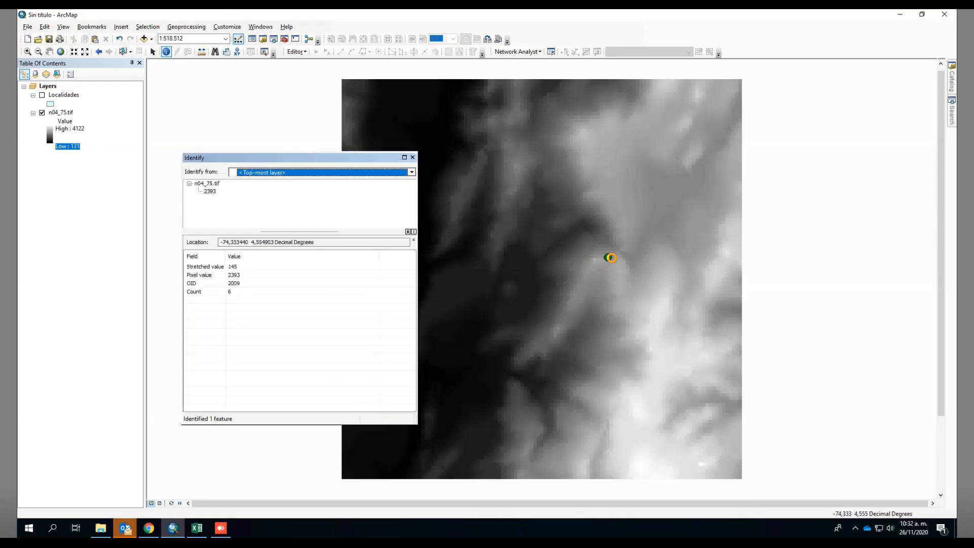
left_click(623, 260)
left_click(623, 257)
left_click(621, 274)
left_click(602, 293)
left_click(412, 158)
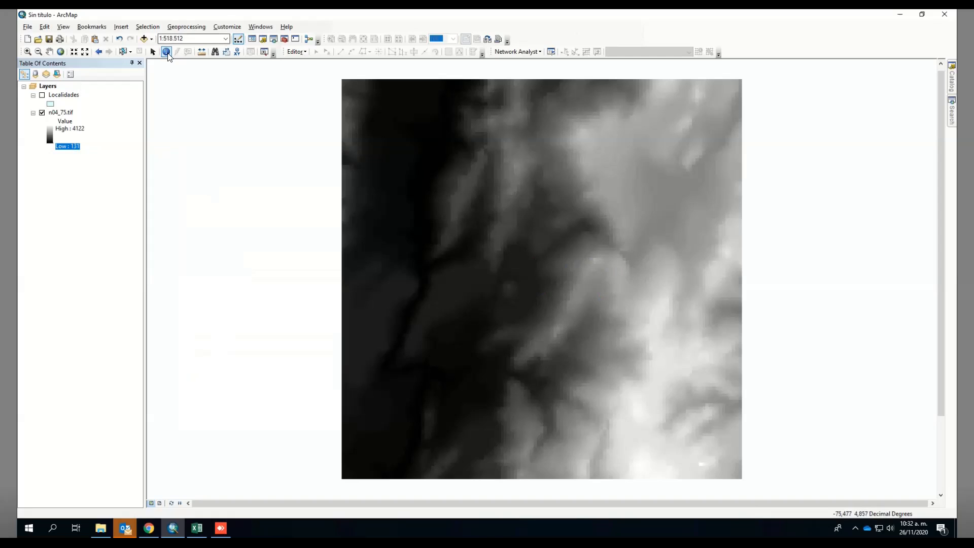
Examine the source information in the n04_75.tif layer properties, including cell size and pixel type, and close the properties
left_click(154, 52)
left_click(72, 114)
right_click(71, 112)
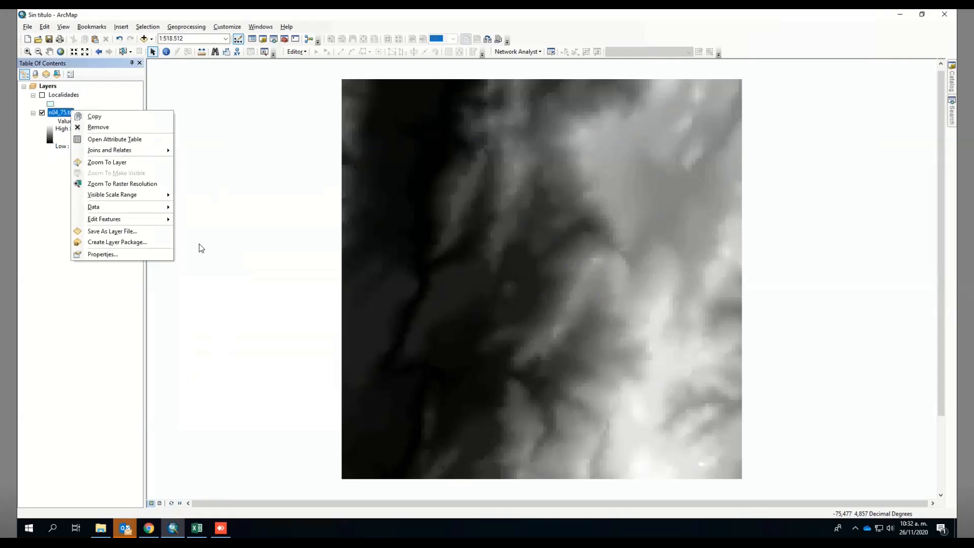
left_click(160, 255)
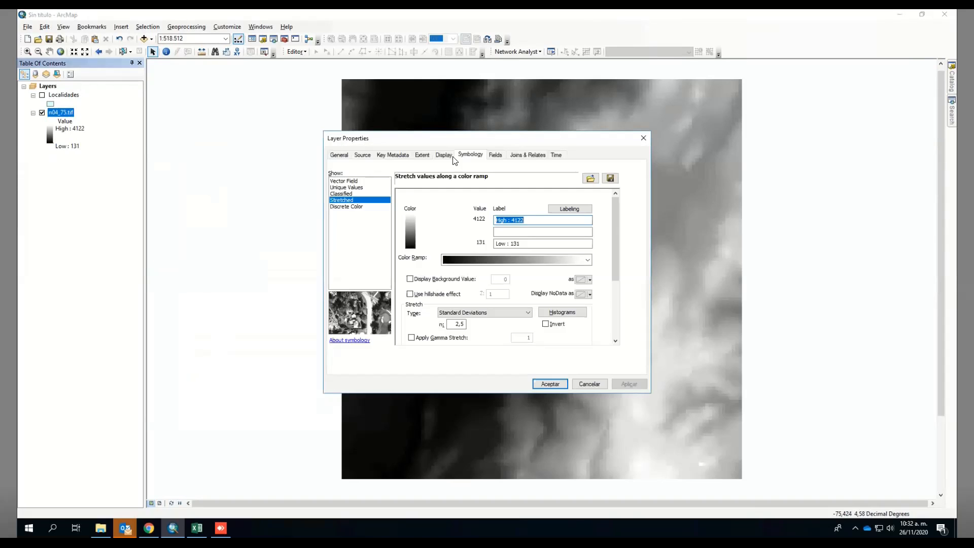
left_click(363, 155)
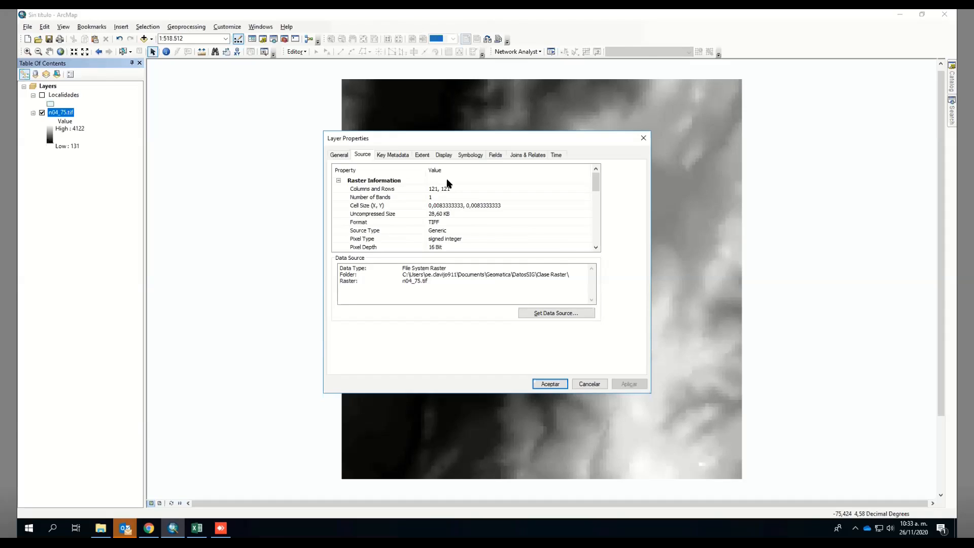
left_click(42, 96)
left_click(641, 139)
Turn the Localidades layer back on, identify the raster cell just beyond its northeastern edge, and close the results
left_click(43, 96)
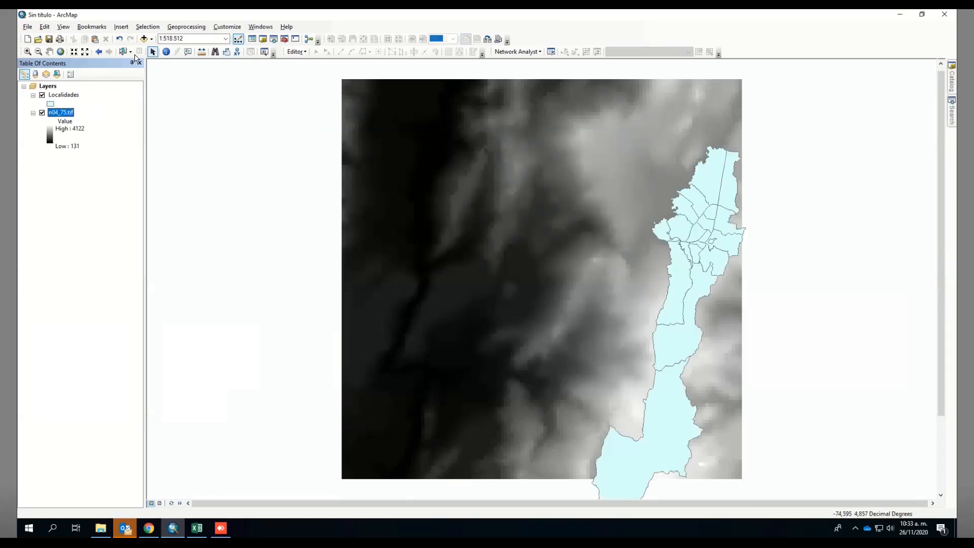
left_click(28, 52)
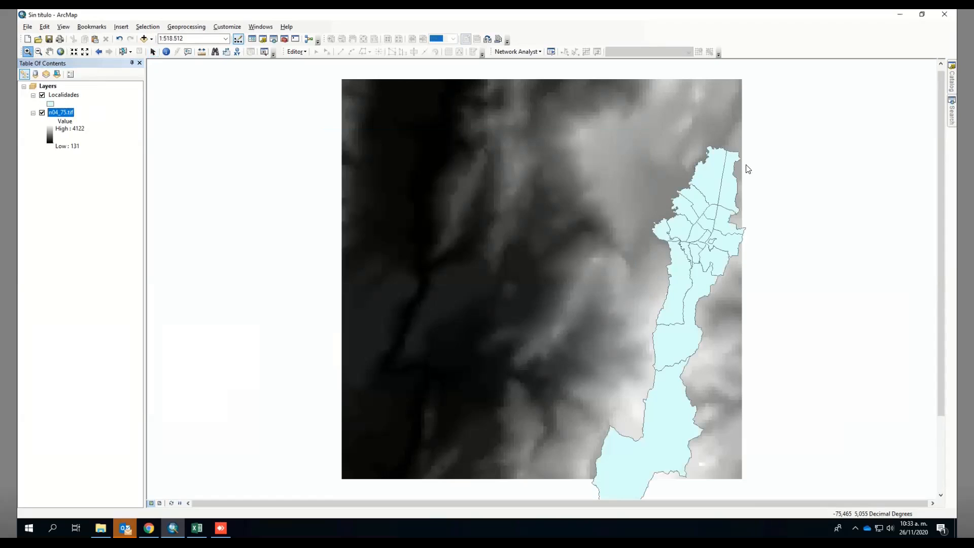
left_click_drag(718, 147, 770, 252)
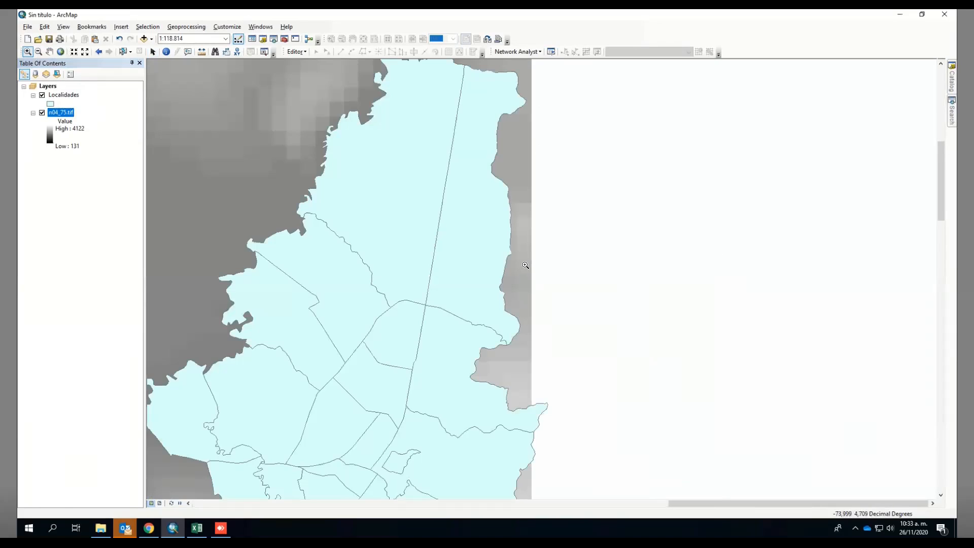
left_click(166, 52)
left_click(523, 220)
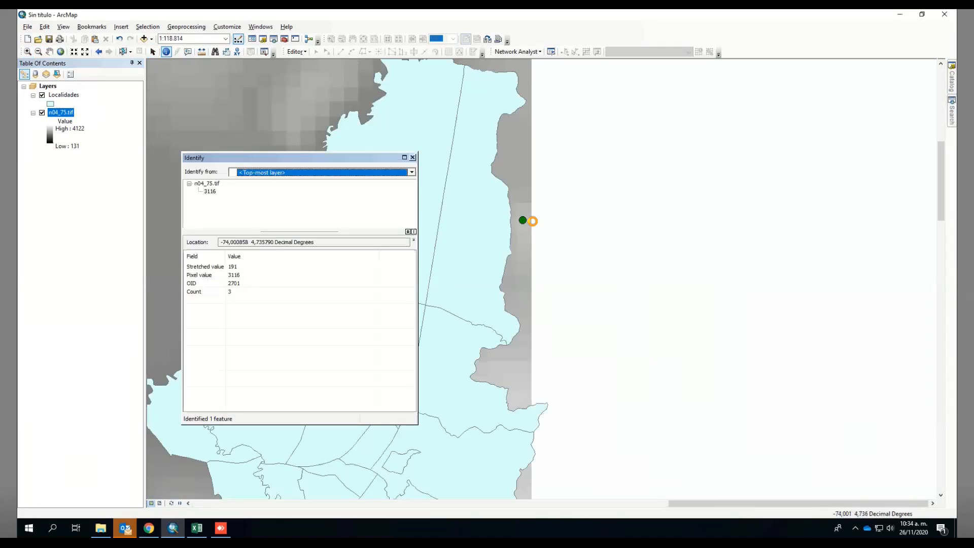
left_click(526, 223)
left_click(527, 218)
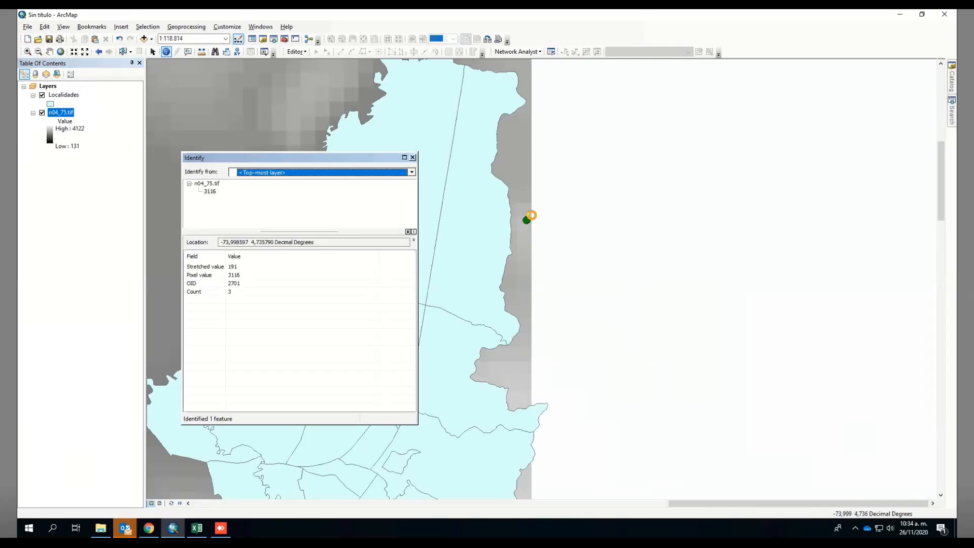
left_click(412, 157)
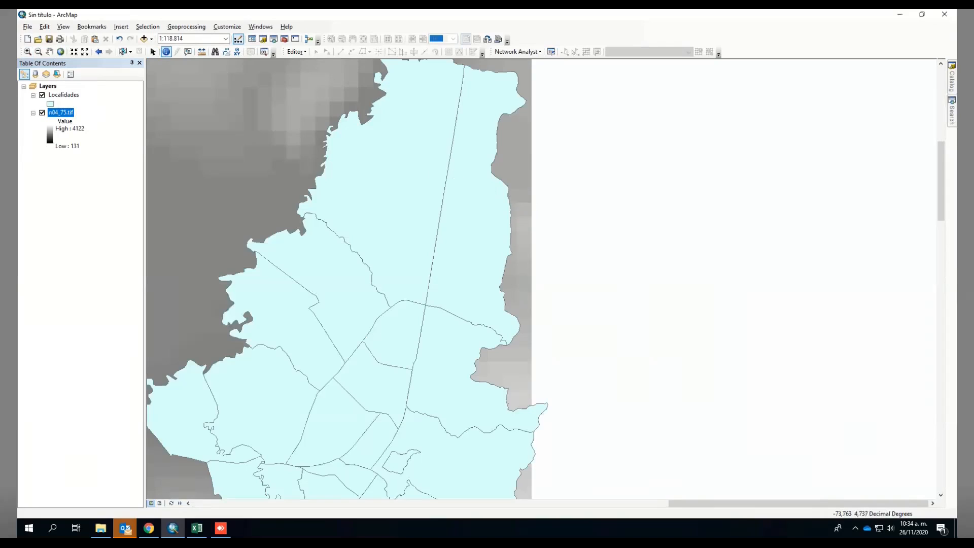
Review the n04_75.tif source properties from cell size through coordinate system and statistics, closing the layer properties without changes
right_click(57, 113)
left_click(377, 234)
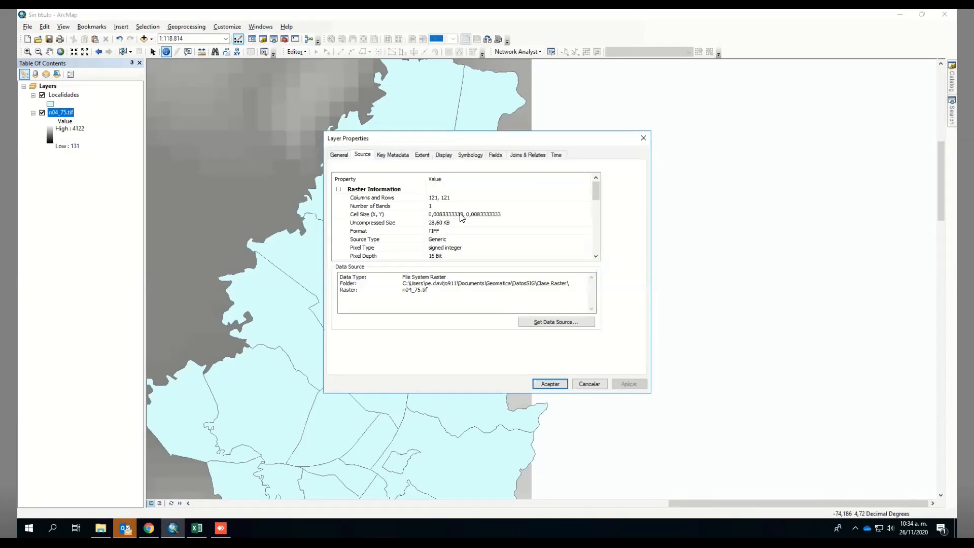
left_click_drag(596, 199, 596, 236)
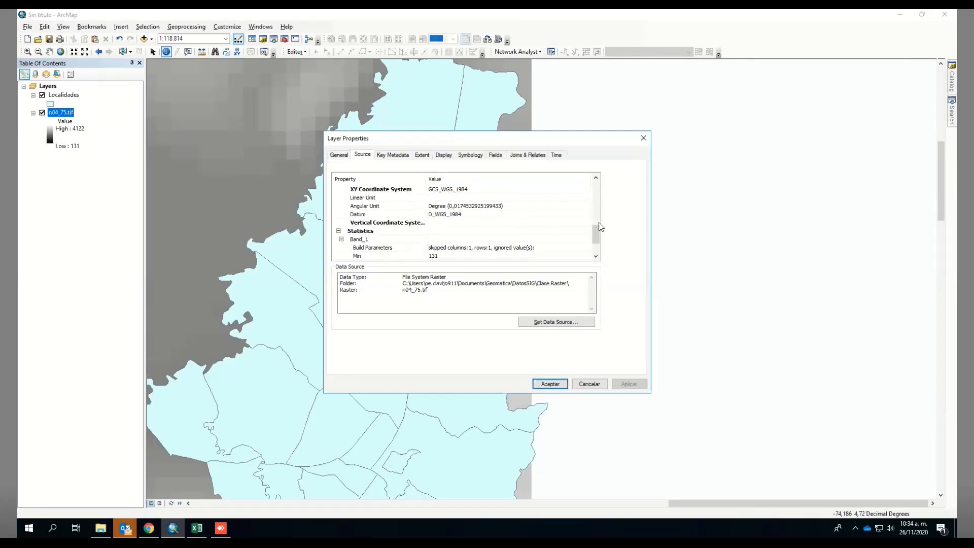
scroll(595, 238, "down", 2)
left_click(596, 179)
scroll(596, 182, "up", 3)
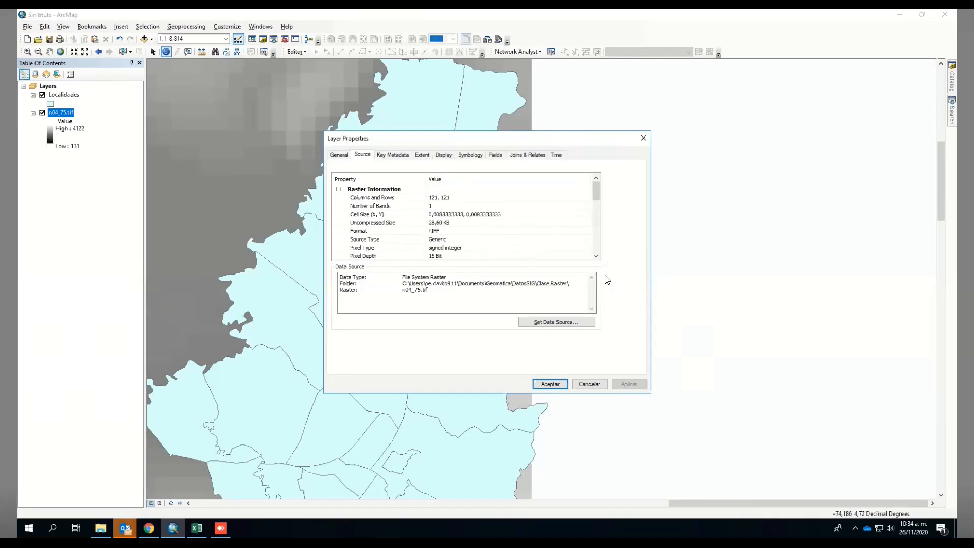
left_click(590, 384)
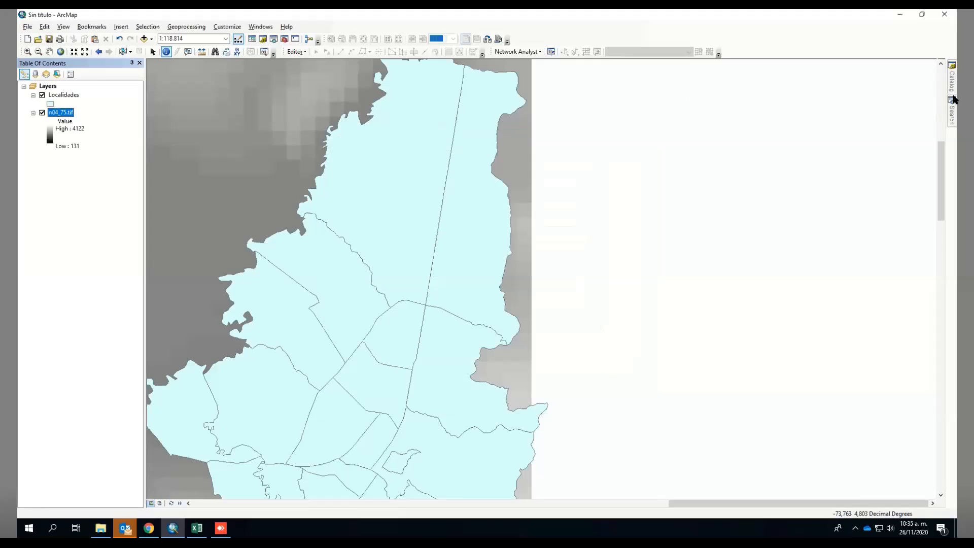
Search for the Project Raster tool, open it and use n04_75.tif as the input raster
mouse_move(953, 109)
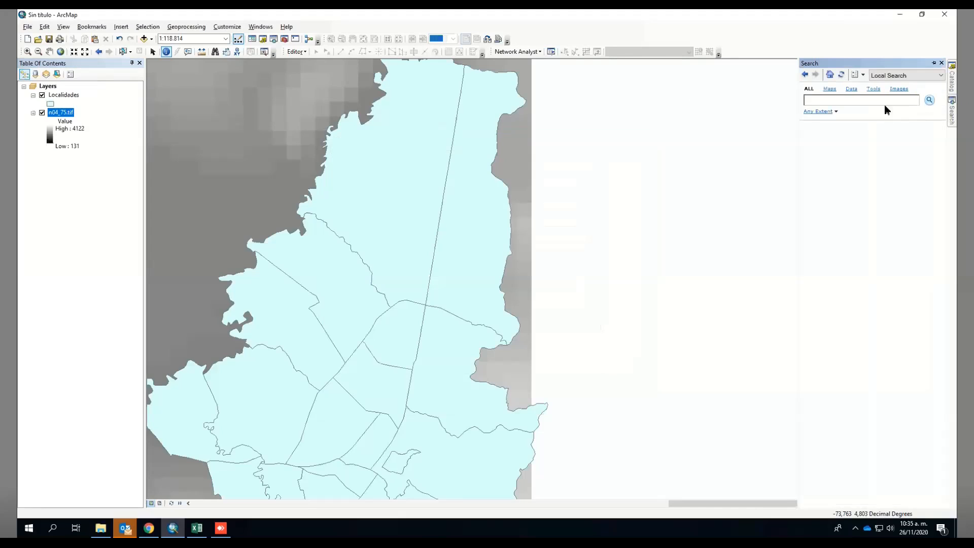
type("project raster")
key("Return")
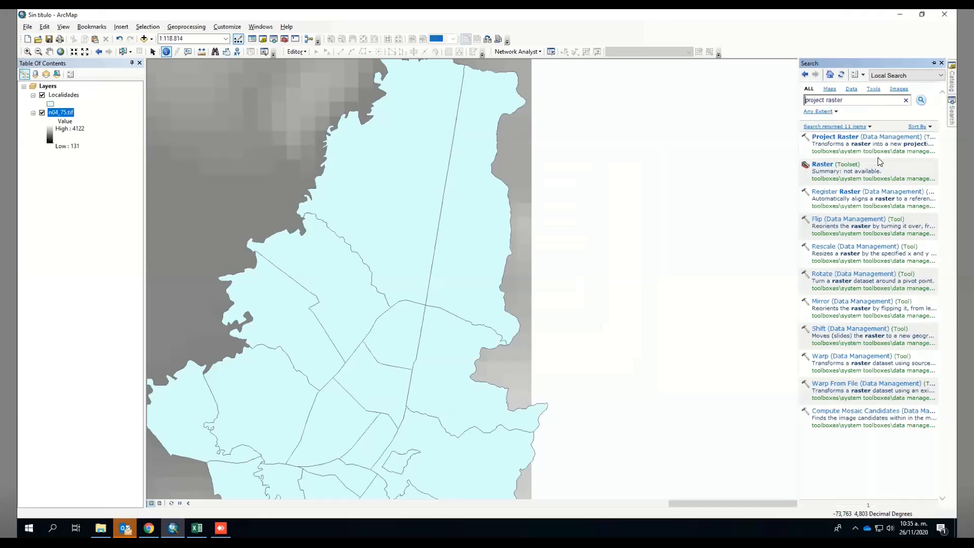
left_click(839, 137)
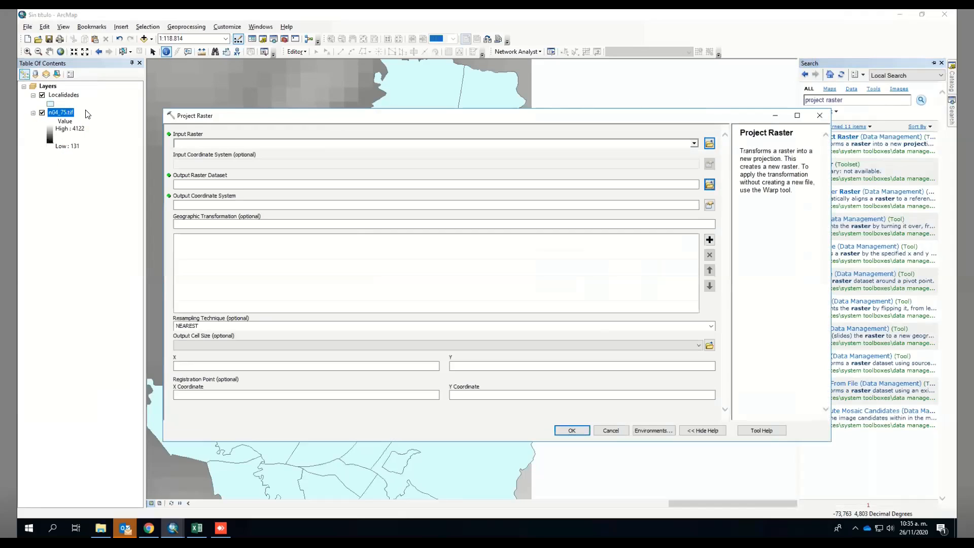
left_click(85, 111)
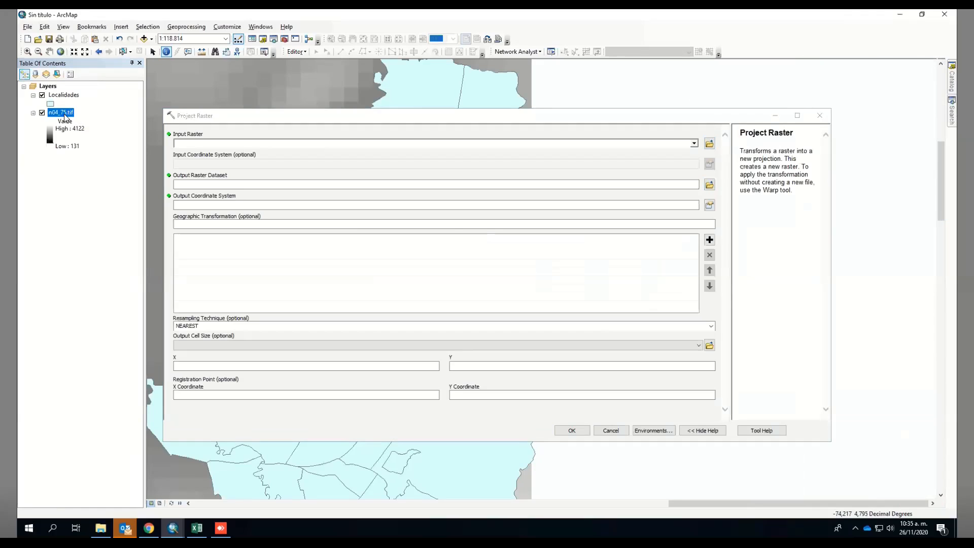
left_click_drag(62, 110, 235, 146)
left_click_drag(235, 146, 234, 142)
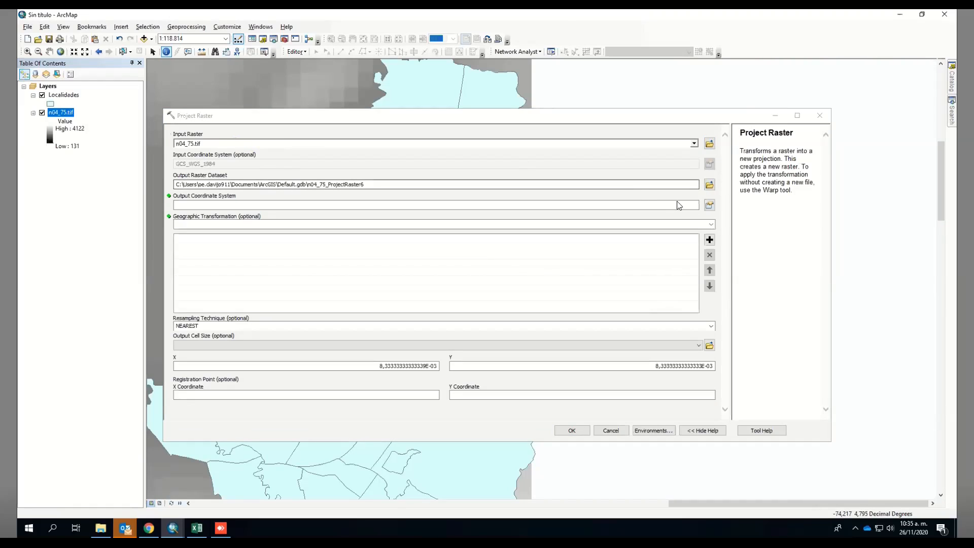
Set the output coordinate system to MAGNA Colombia Bogota from the favorites and run the raster projection
left_click(710, 205)
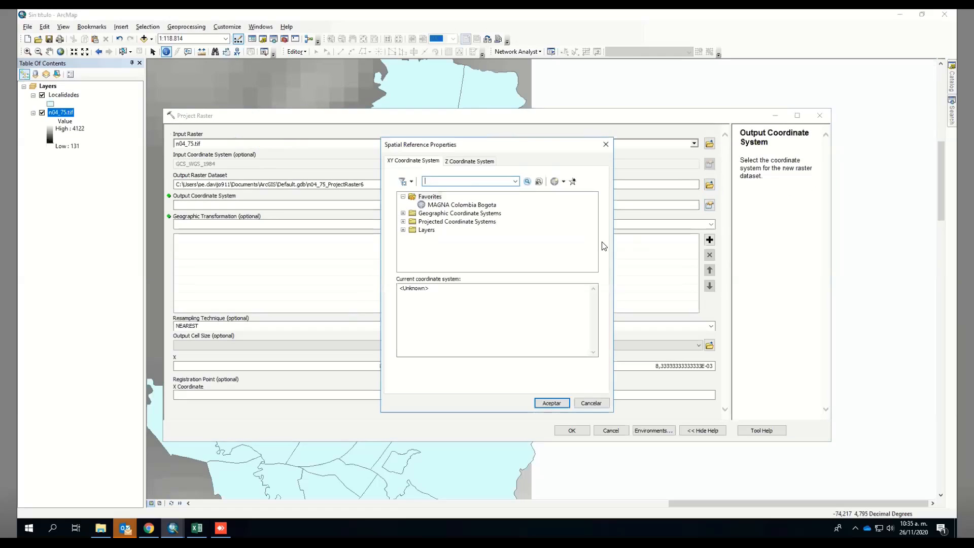
left_click(459, 205)
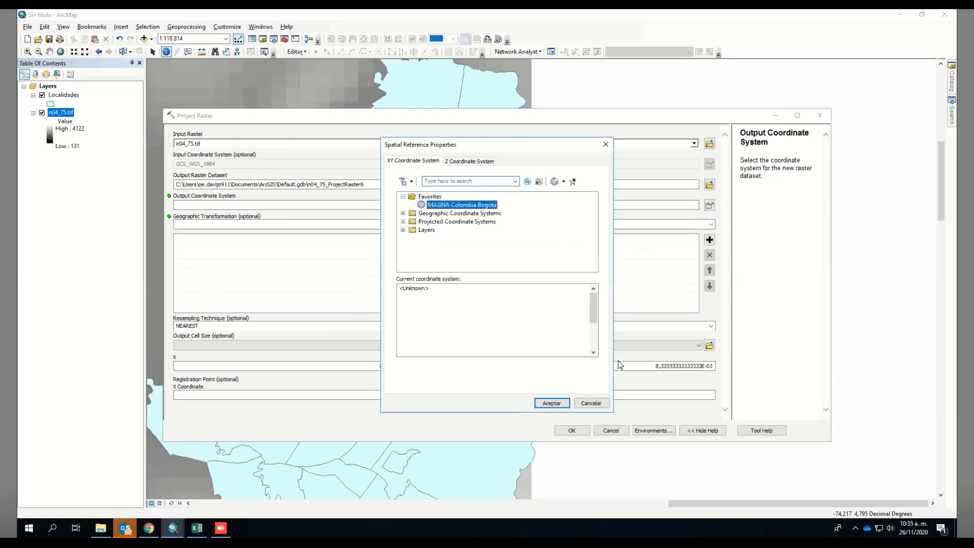
left_click(552, 403)
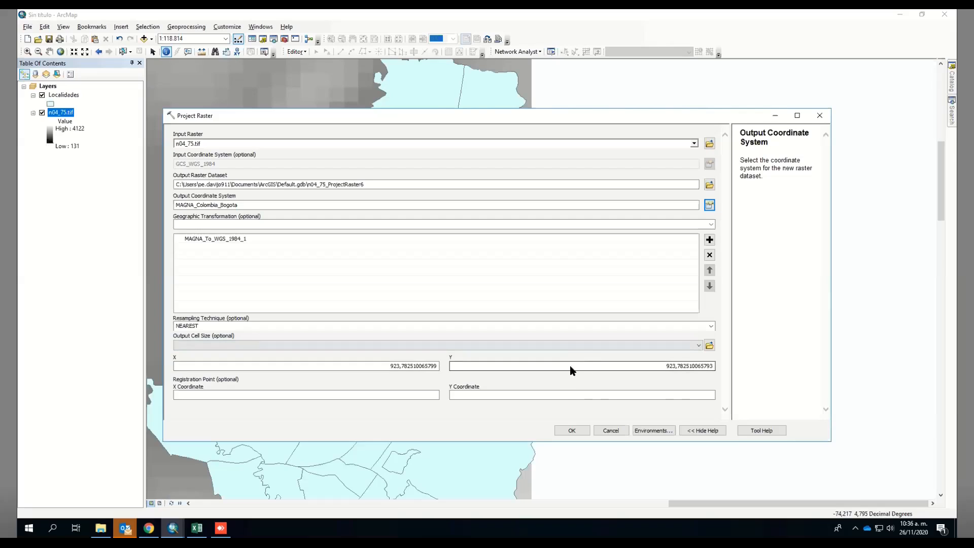
left_click(579, 431)
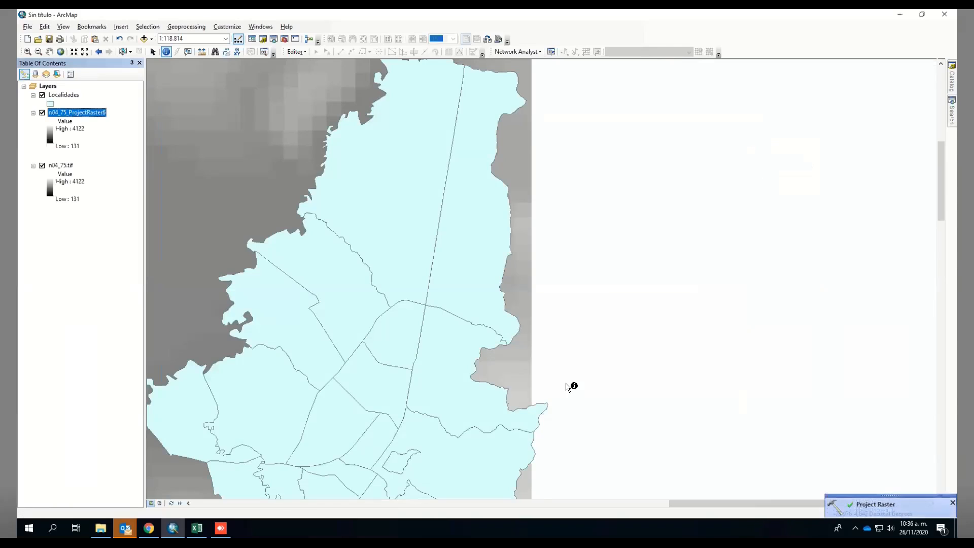
Hide the original n04_75.tif layer, identify a projected raster cell just beyond the eastern edge of Localidades, and close the results
left_click(42, 165)
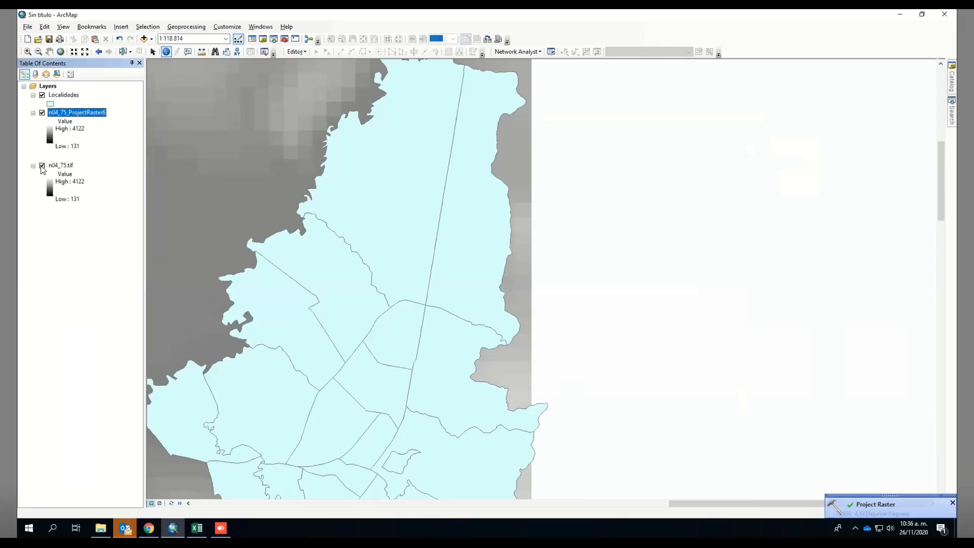
left_click(527, 209)
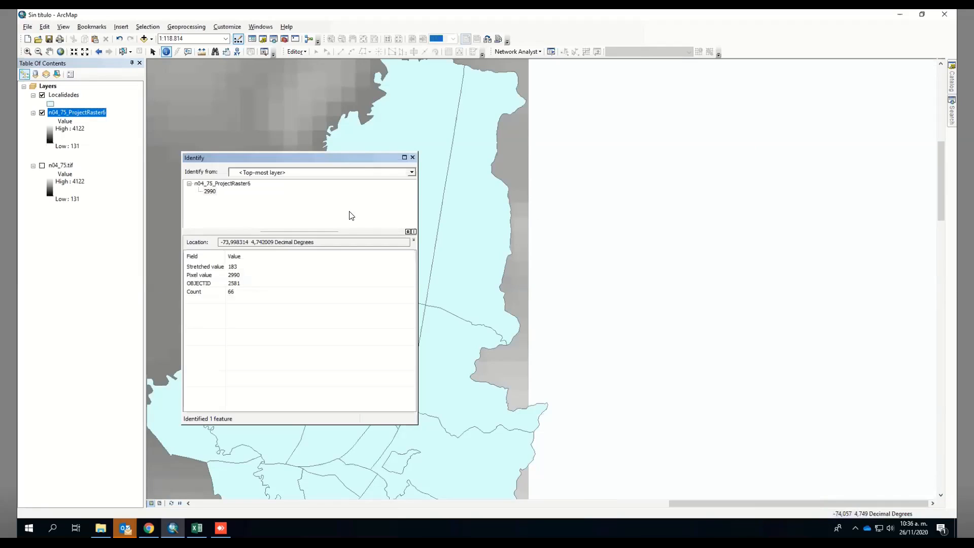
left_click(412, 157)
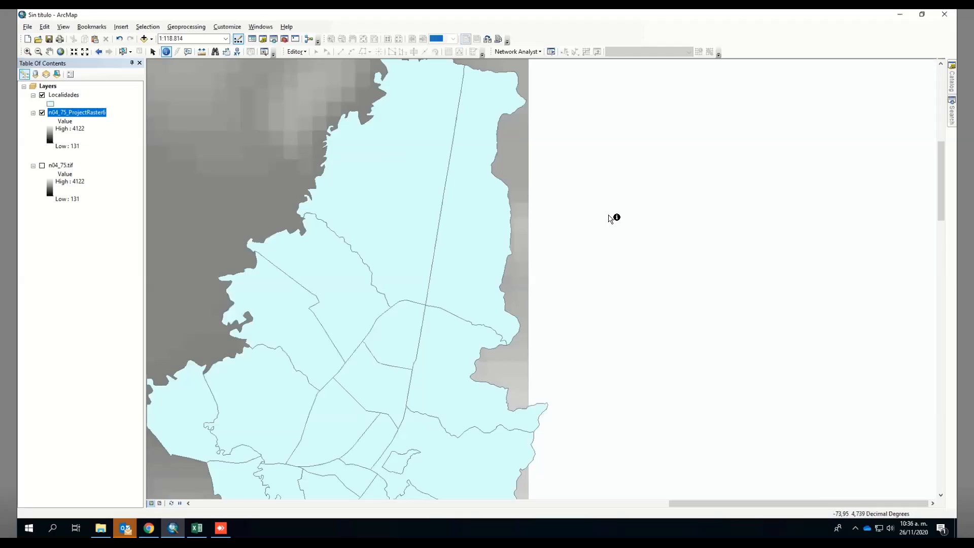
Sketch a square divided into four cells on the blank area beside the map, write 2500 next to it, and erase the drawing
left_click(516, 196)
left_click_drag(628, 153, 780, 152)
left_click_drag(794, 220, 795, 220)
mouse_move(630, 152)
left_mouse_down()
mouse_move(650, 276)
mouse_move(706, 287)
mouse_move(802, 265)
mouse_move(797, 213)
left_mouse_up()
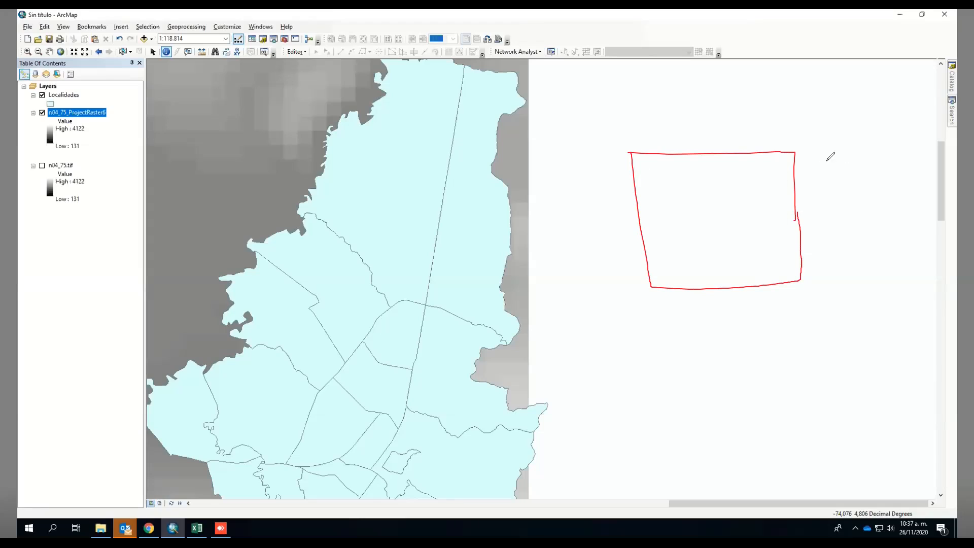
mouse_move(835, 163)
left_mouse_down()
mouse_move(856, 187)
mouse_move(881, 169)
mouse_move(857, 189)
left_mouse_up()
mouse_move(902, 161)
left_mouse_down()
mouse_move(925, 188)
mouse_move(935, 162)
left_mouse_up()
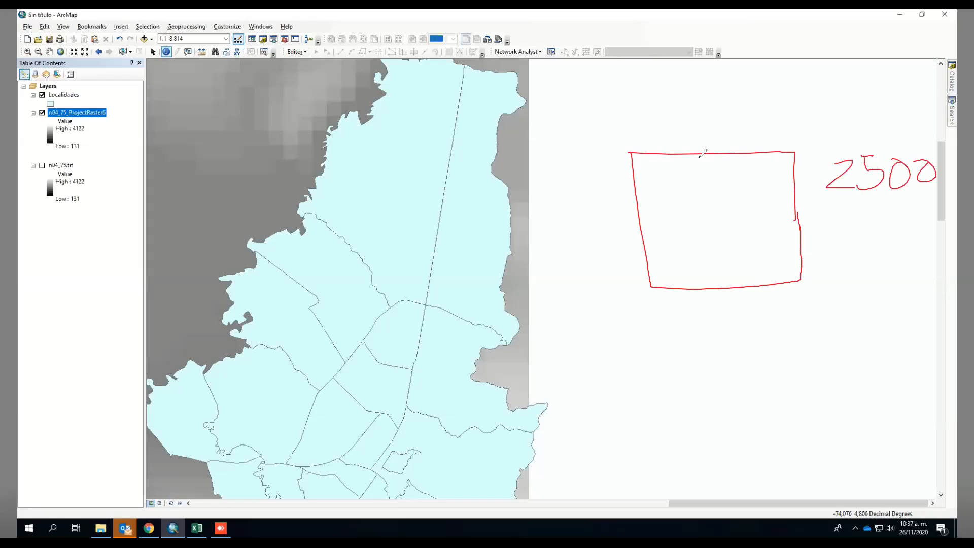
left_click_drag(709, 153, 718, 220)
left_click_drag(732, 285, 719, 219)
left_click_drag(644, 220, 795, 217)
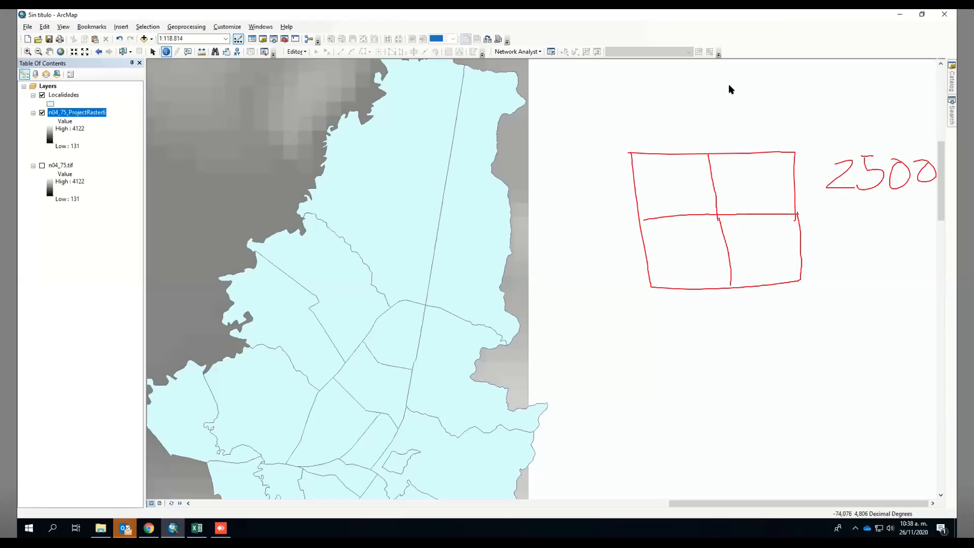
key("e")
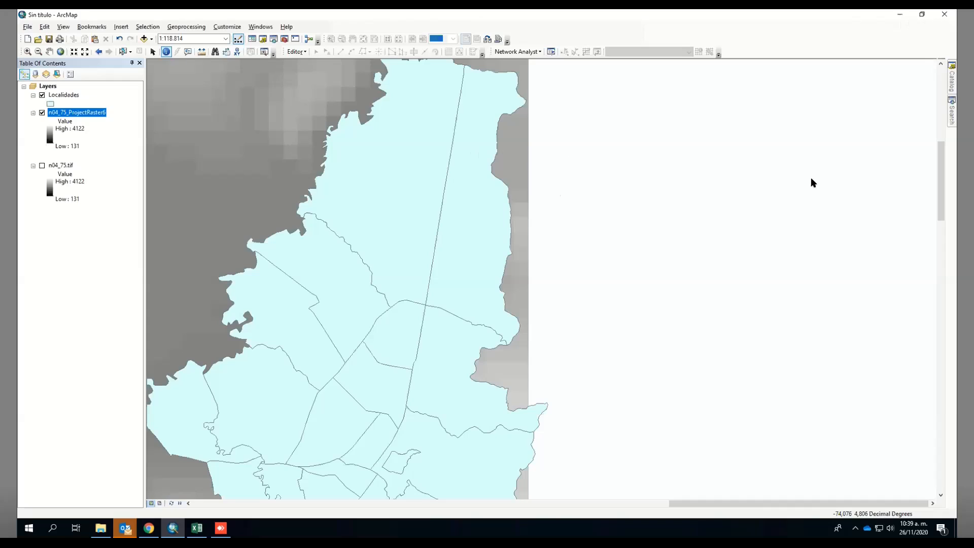
Launch a new ArcMap session, close the current map without saving its changes, and dismiss the startup dialog to get a blank map
right_click(173, 531)
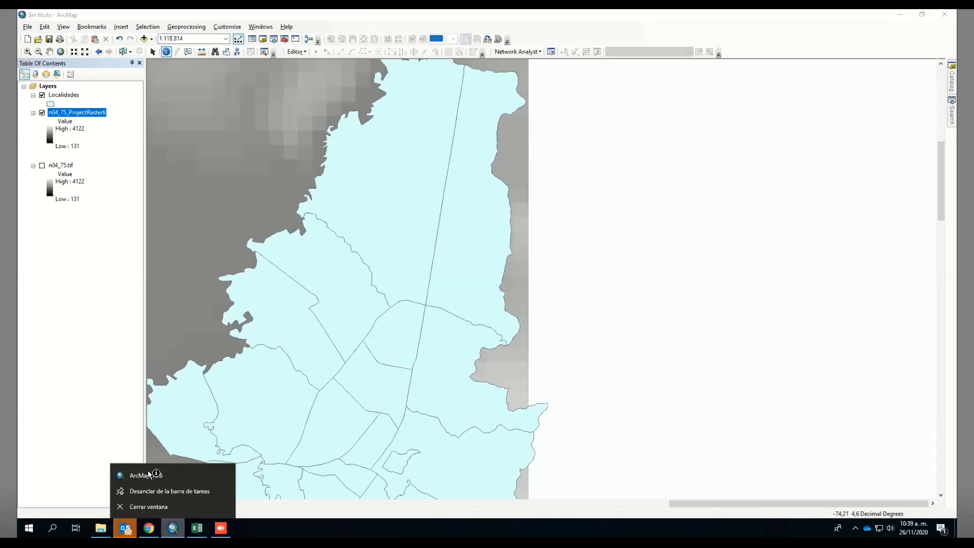
left_click(147, 475)
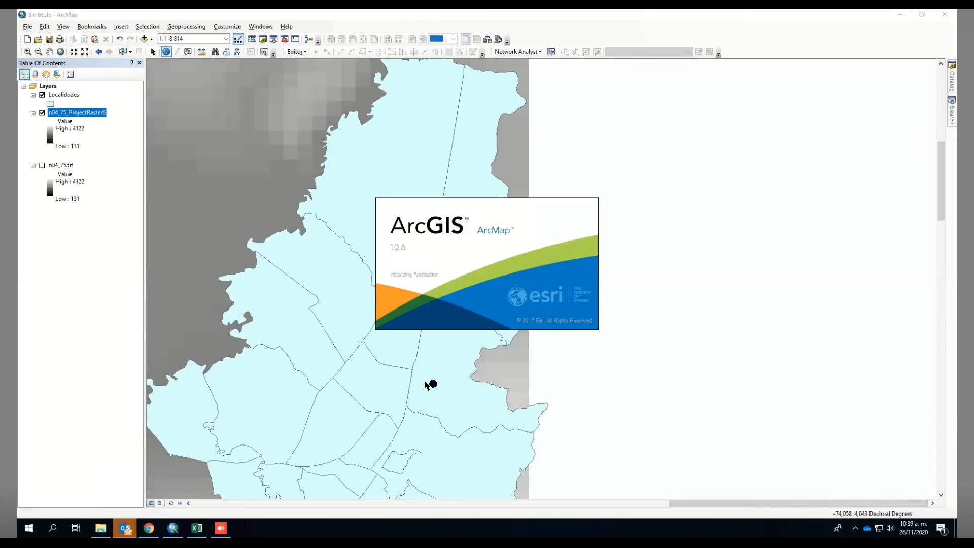
left_click(939, 19)
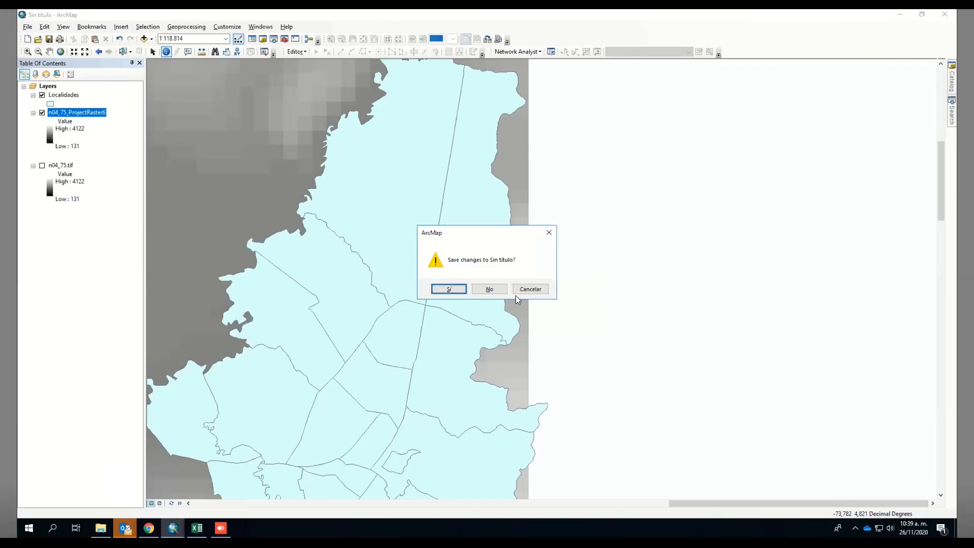
left_click(486, 289)
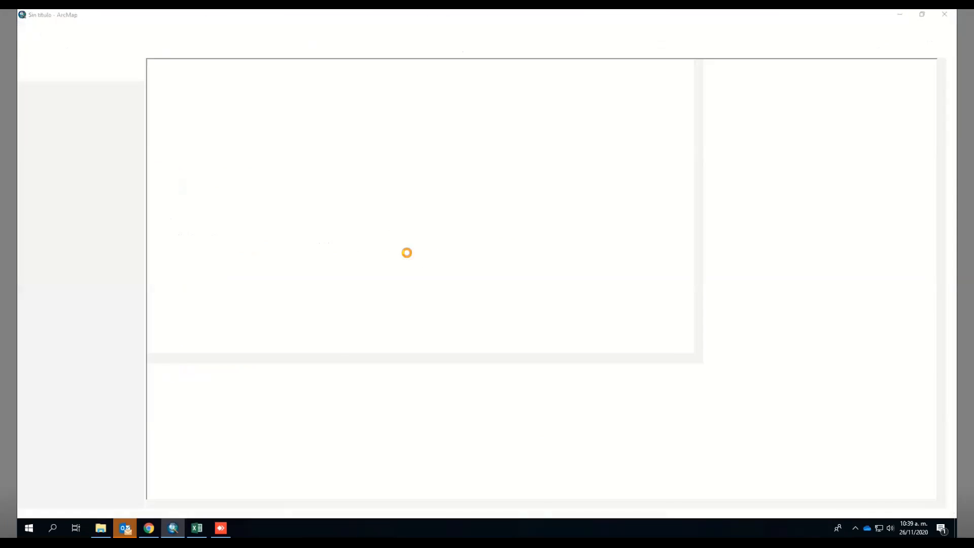
left_click(675, 139)
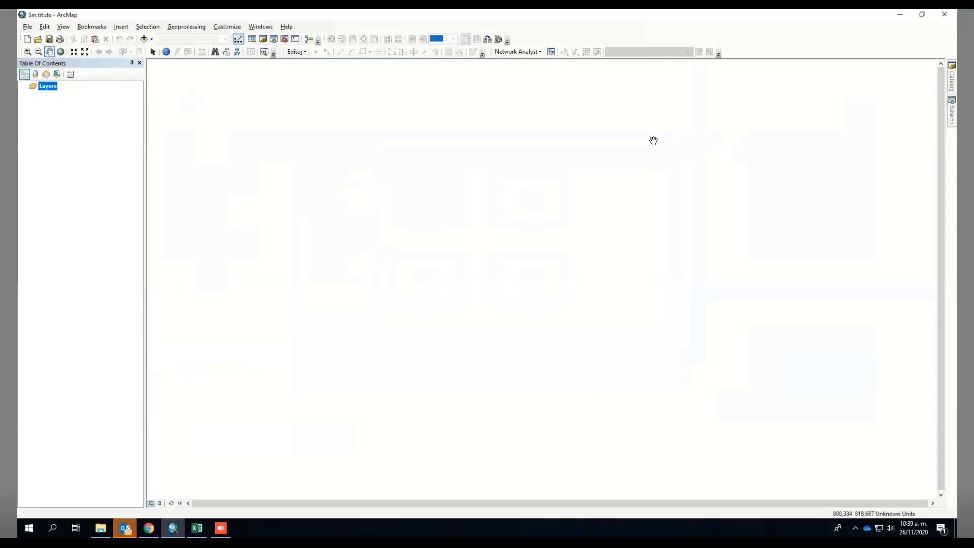
Add DTM_BOG.tif, Localidades.shp, Poblacion.shp and Rios.shp from the Clase Raster folder to the map
left_click(144, 38)
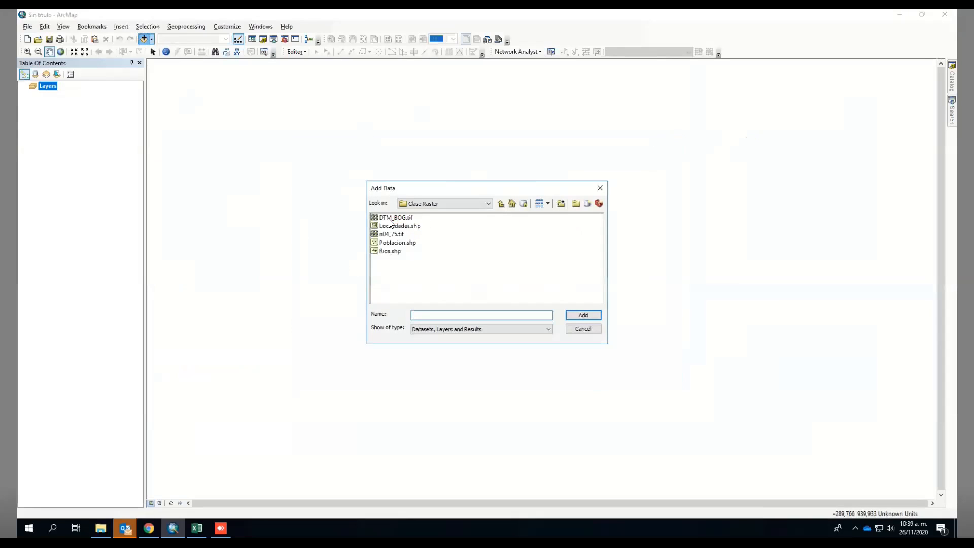
left_click(390, 219)
left_click(401, 226, "ctrl")
left_click(403, 244, "ctrl")
left_click(392, 252, "ctrl")
left_click(583, 316)
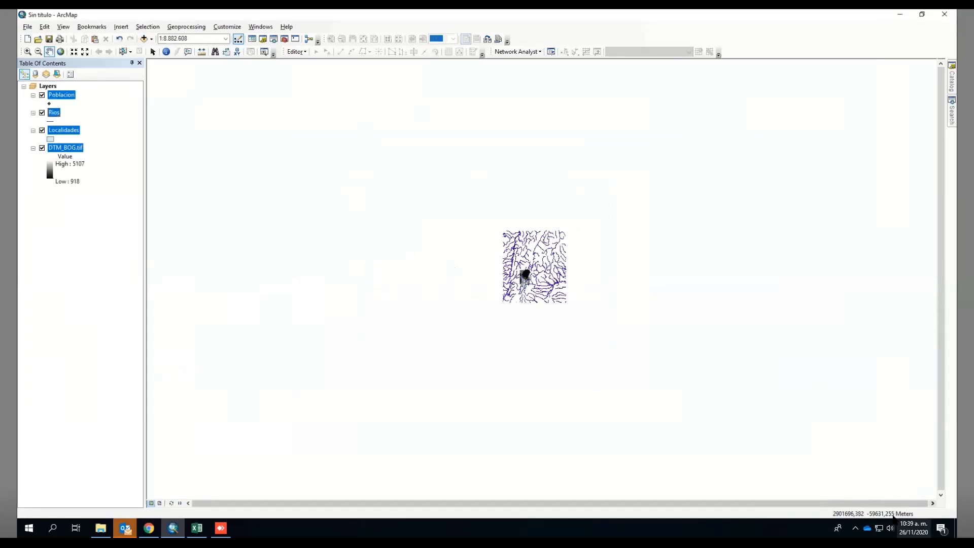
Open the Slope tool from the Surface toolset of the Spatial Analyst Tools
left_click(28, 51)
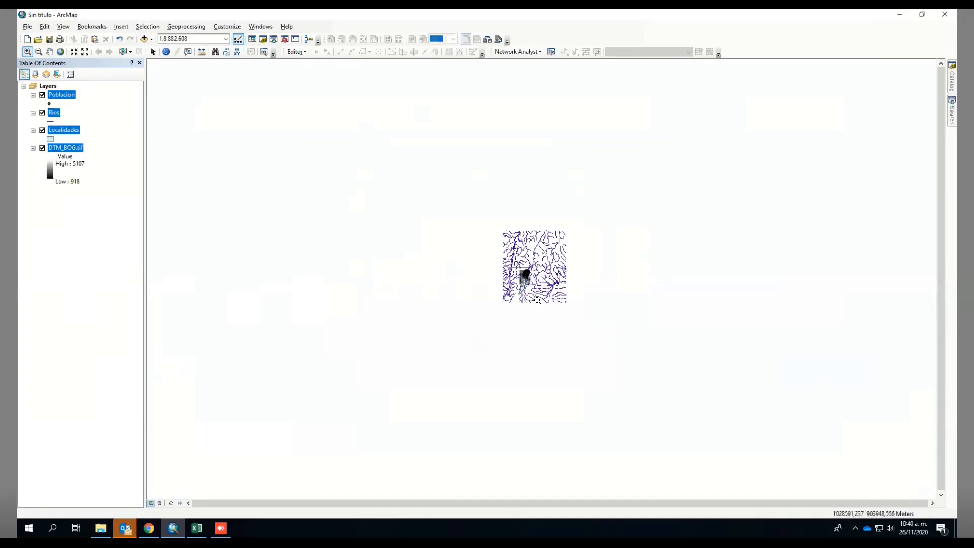
left_click_drag(510, 269, 540, 302)
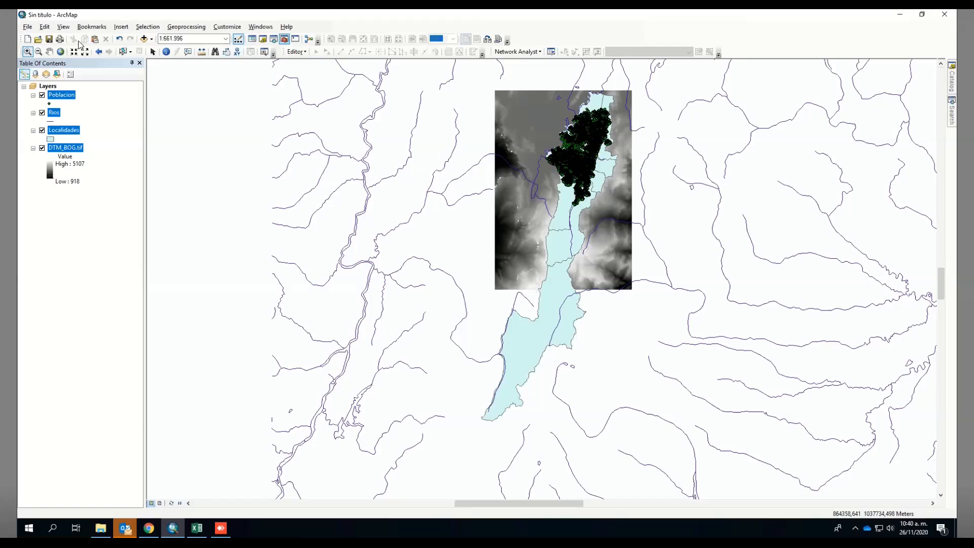
left_click(152, 51)
left_click(488, 39)
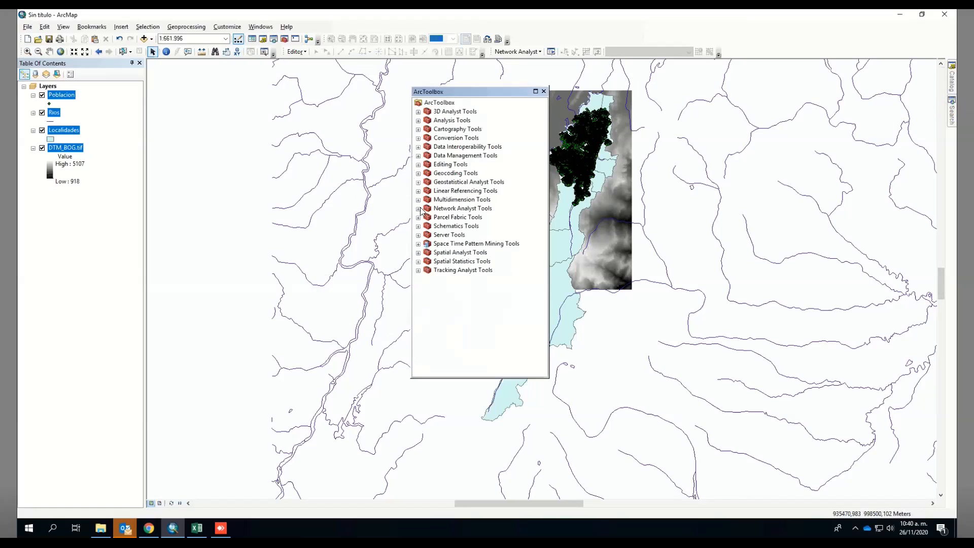
left_click(418, 253)
mouse_move(335, 99)
left_mouse_down()
mouse_move(318, 100)
mouse_move(335, 92)
left_mouse_up()
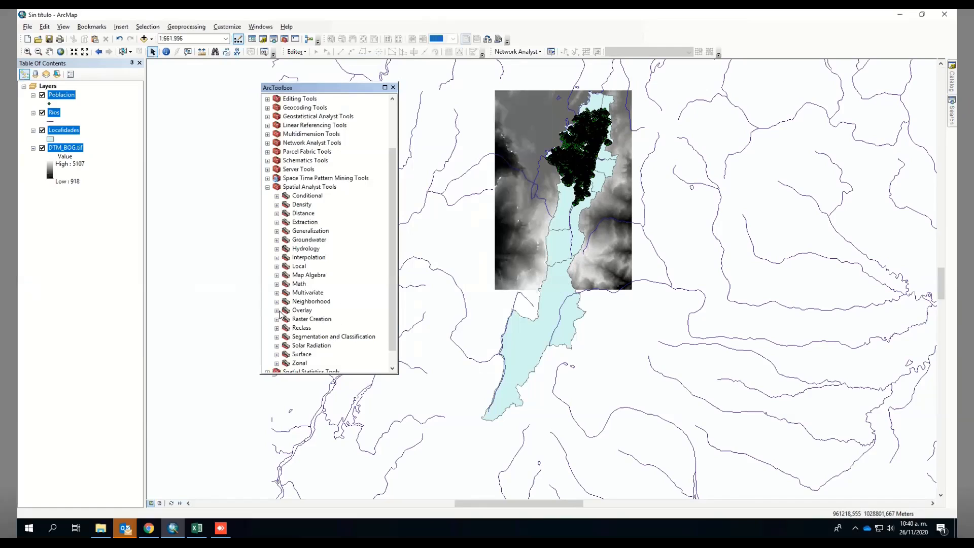
left_click(277, 354)
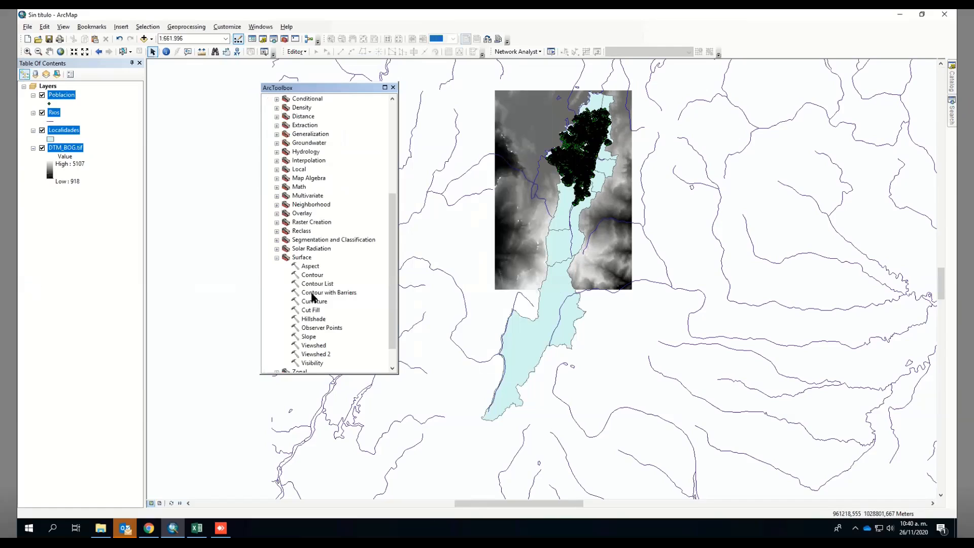
double_click(311, 337)
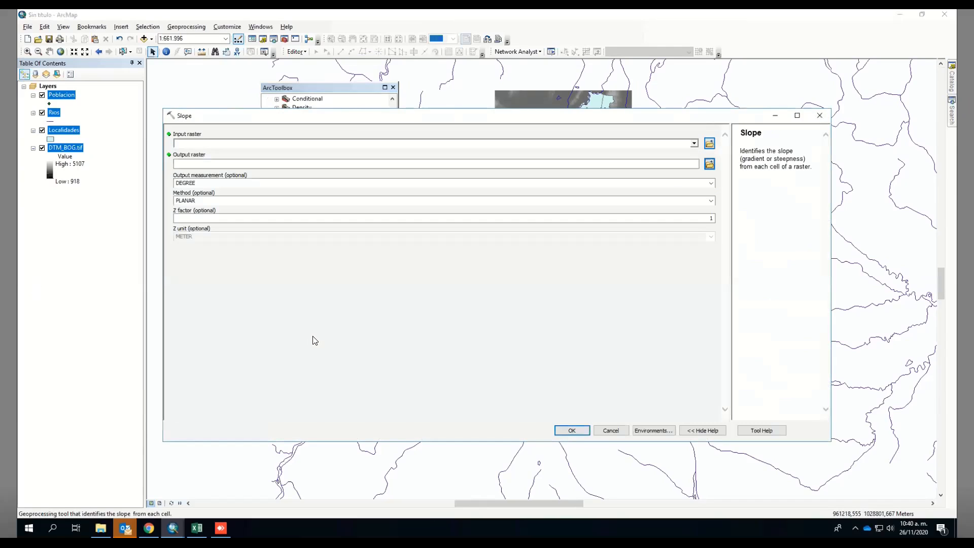
Run Slope on DTM_BOG.tif with degree output, the planar method and a Z factor of 1
left_click(71, 151)
left_click_drag(71, 150, 192, 142)
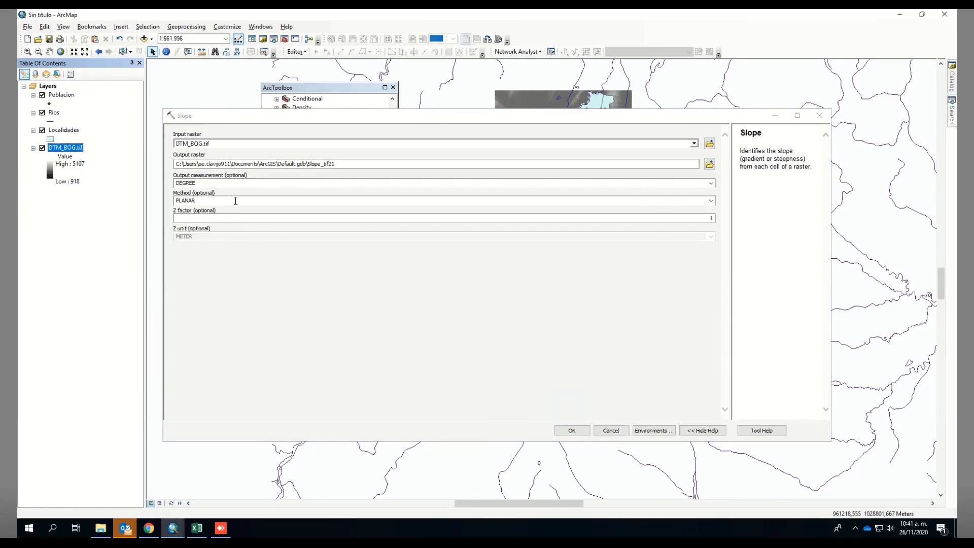
left_click(570, 429)
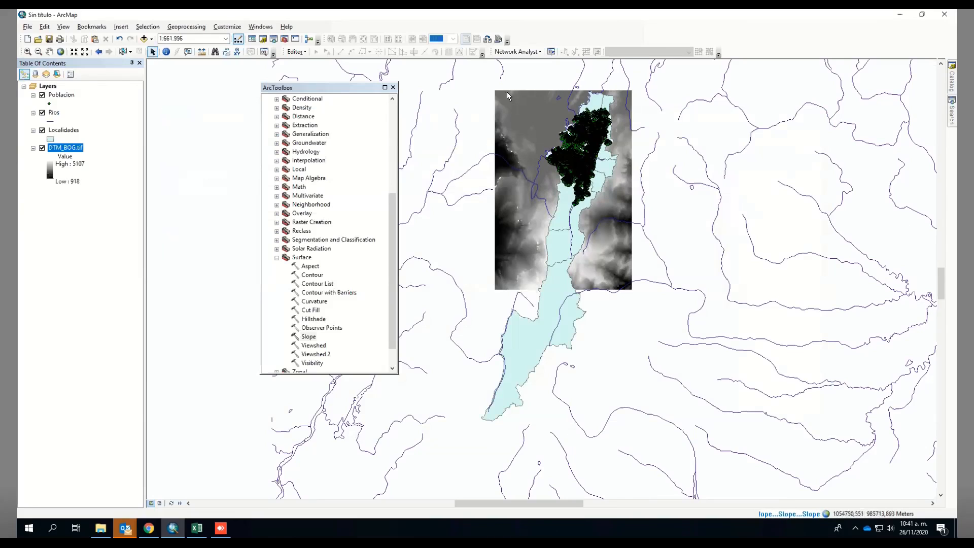
Hide the Poblacion and Localidades layers
left_click(493, 120)
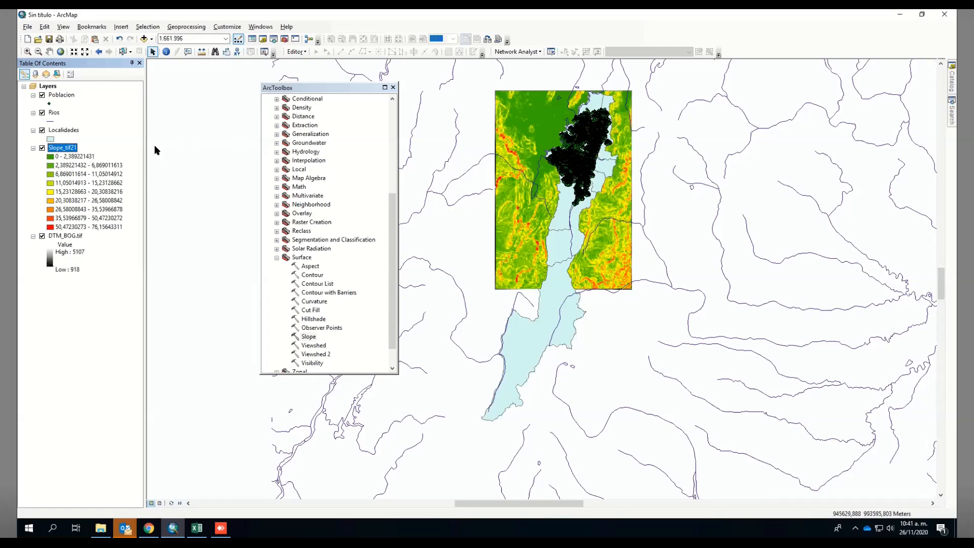
left_click(43, 131)
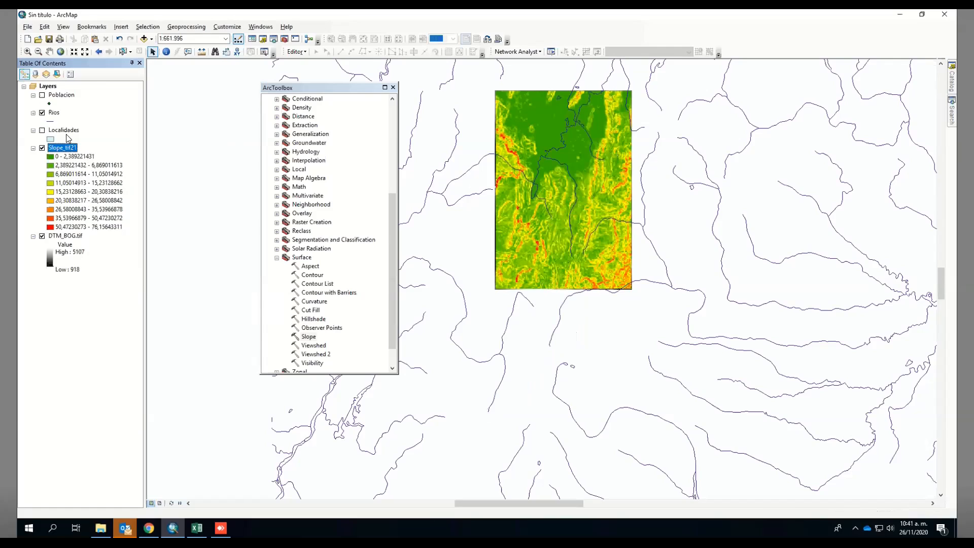
Run Contour on DTM_BOG.tif with a contour interval of 25, a base contour of 0 and a Z factor of 1
double_click(312, 276)
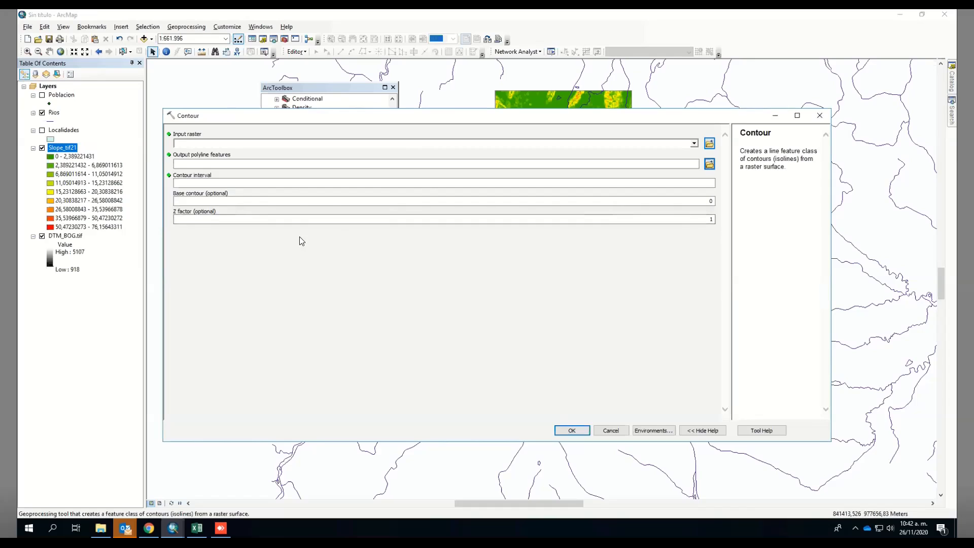
left_click_drag(65, 236, 214, 144)
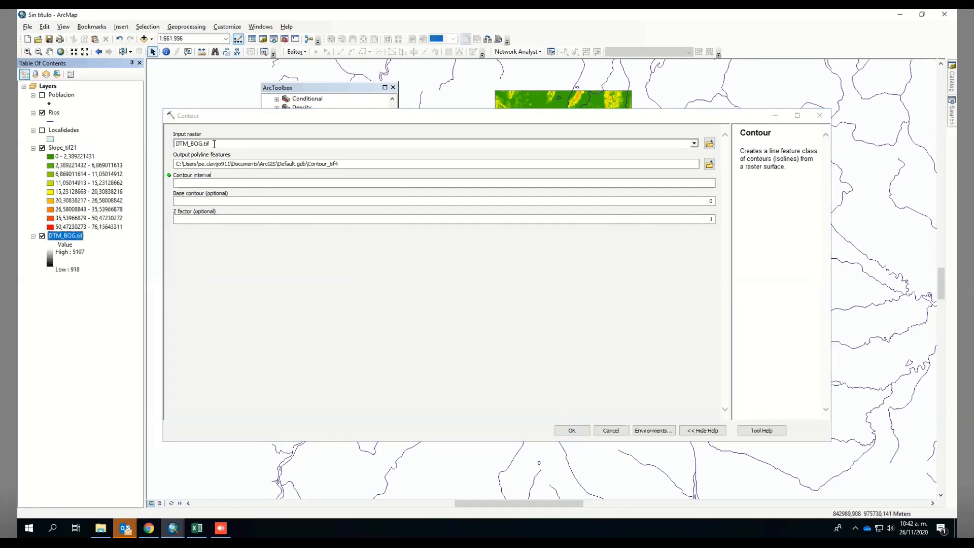
left_click(659, 183)
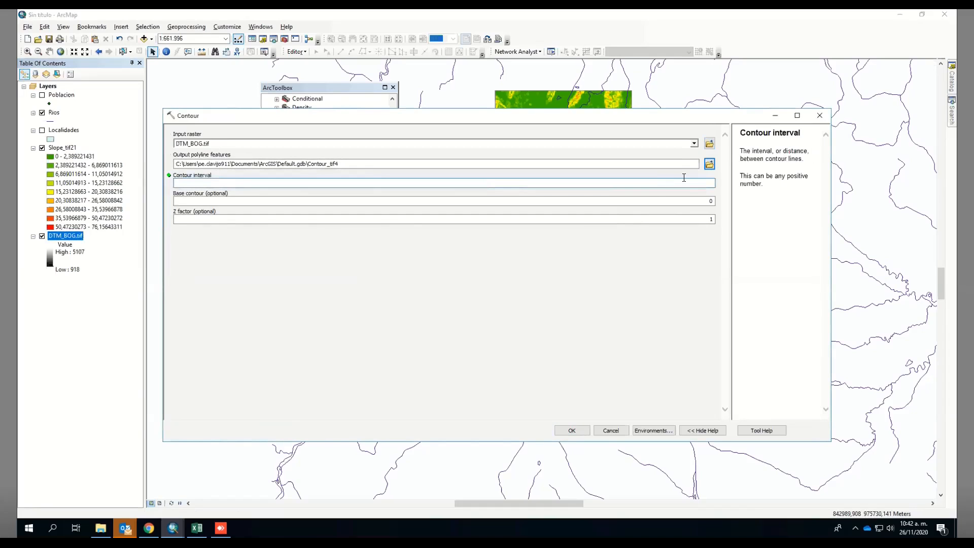
type("25")
left_click(696, 202)
left_click(693, 204)
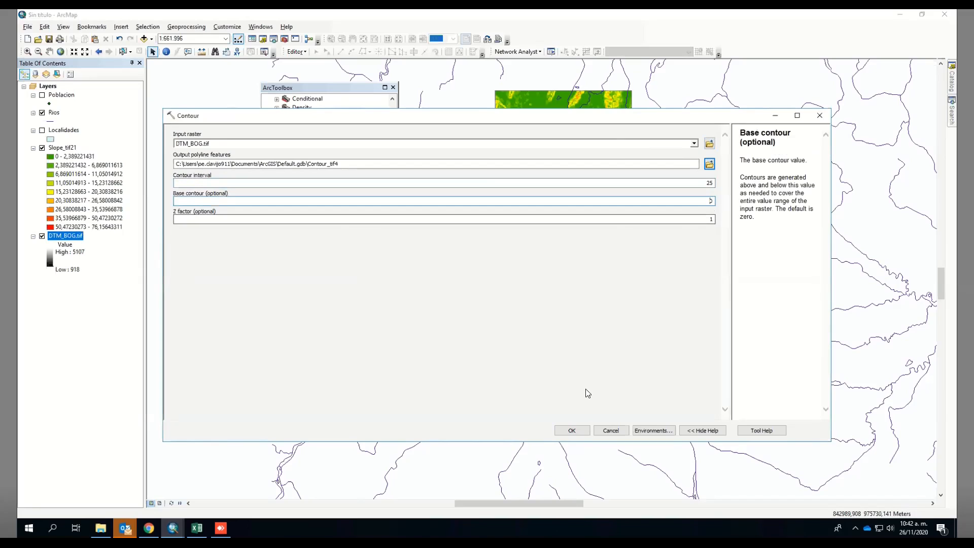
left_click(572, 431)
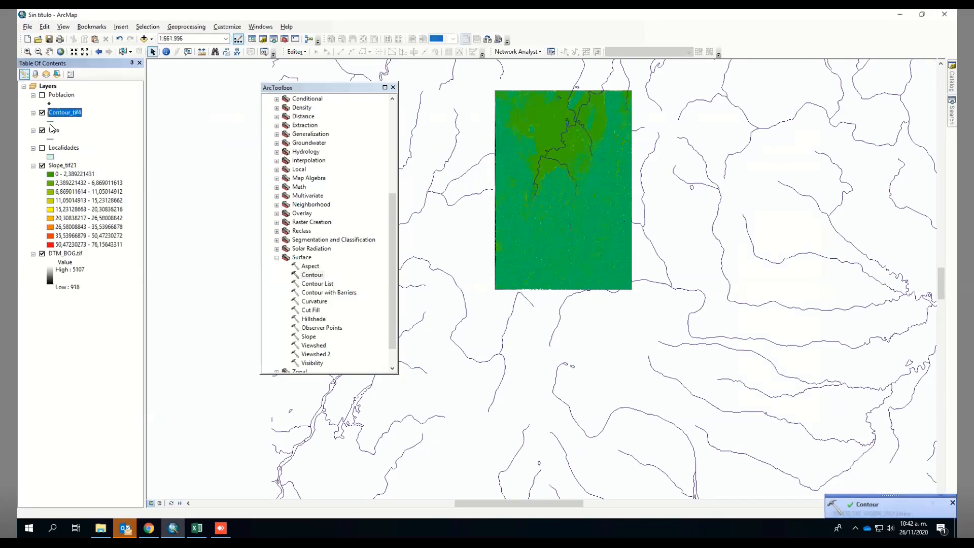
Hide the slope layer and examine the contour lines over the terrain up close
left_click(42, 166)
left_click(28, 51)
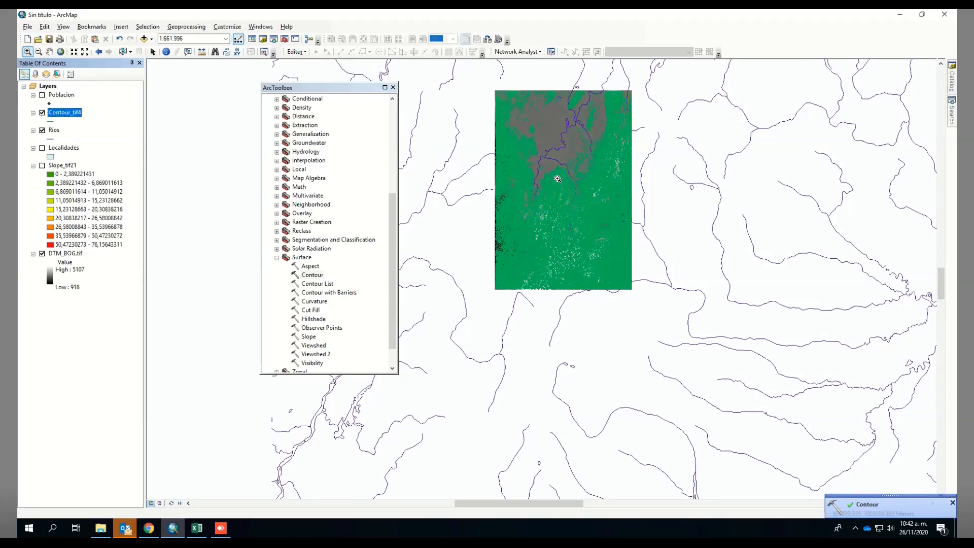
left_click(589, 195)
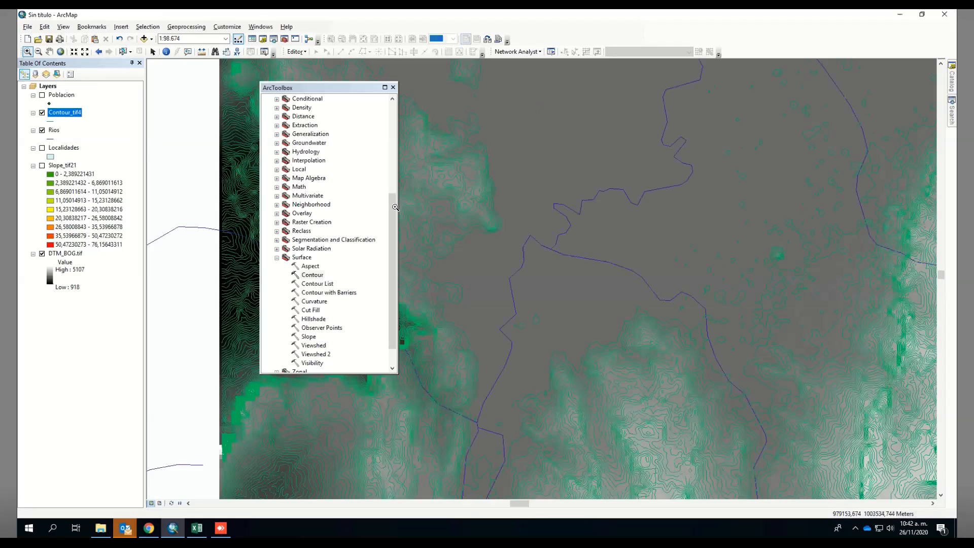
left_click(49, 52)
left_click_drag(536, 247, 520, 245)
left_click_drag(582, 255, 2, 191)
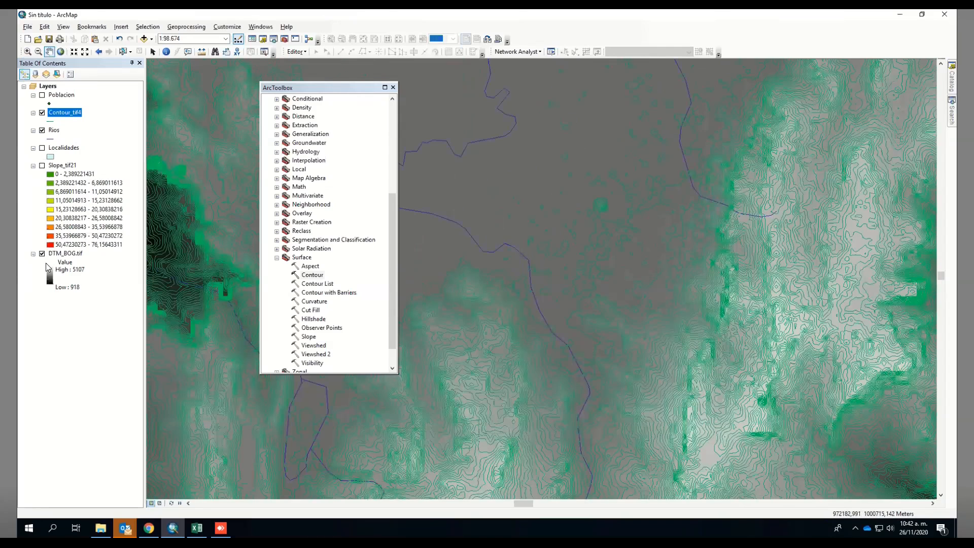
Hide the contour and Rios layers, and show Localidades and the slope layer with the full terrain raster in view
left_click(42, 113)
left_click(38, 51)
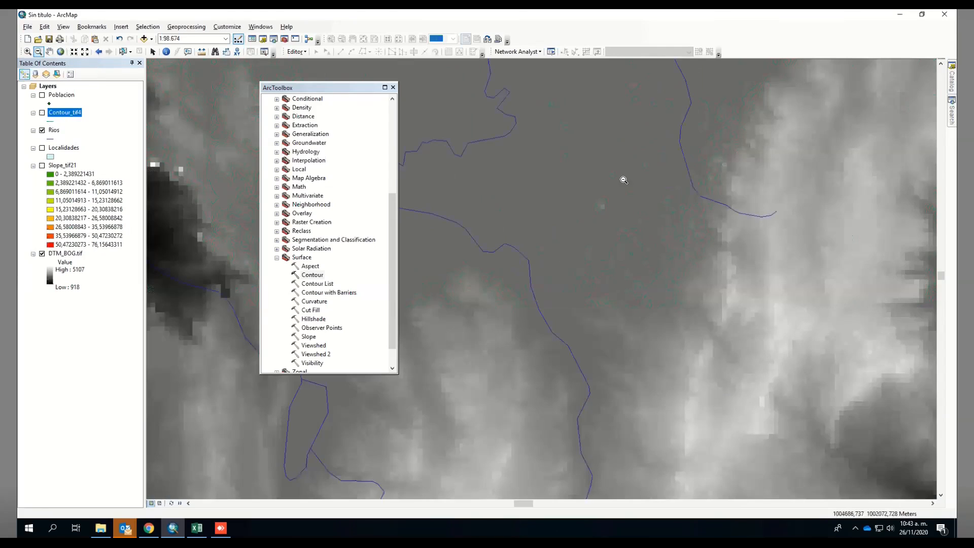
left_click(638, 201)
key("z")
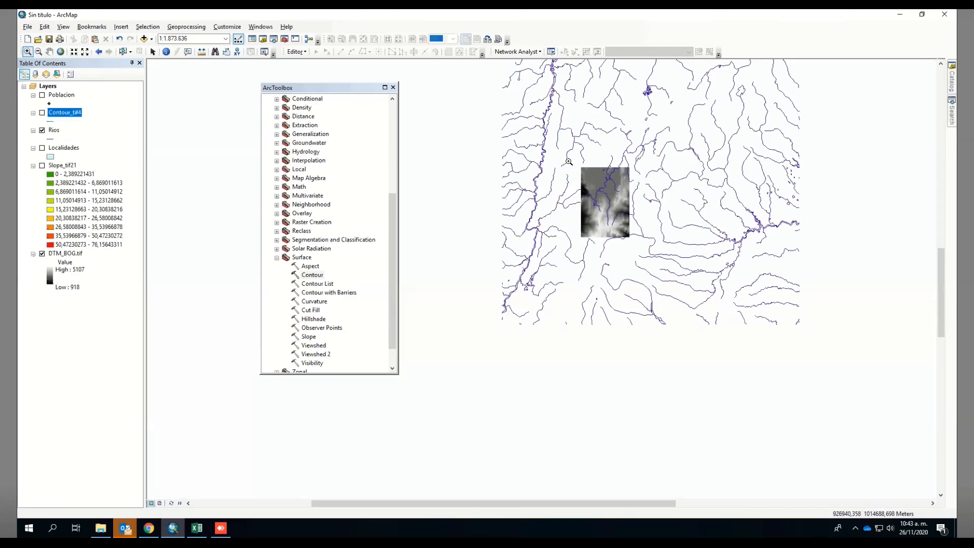
left_click_drag(566, 159, 641, 241)
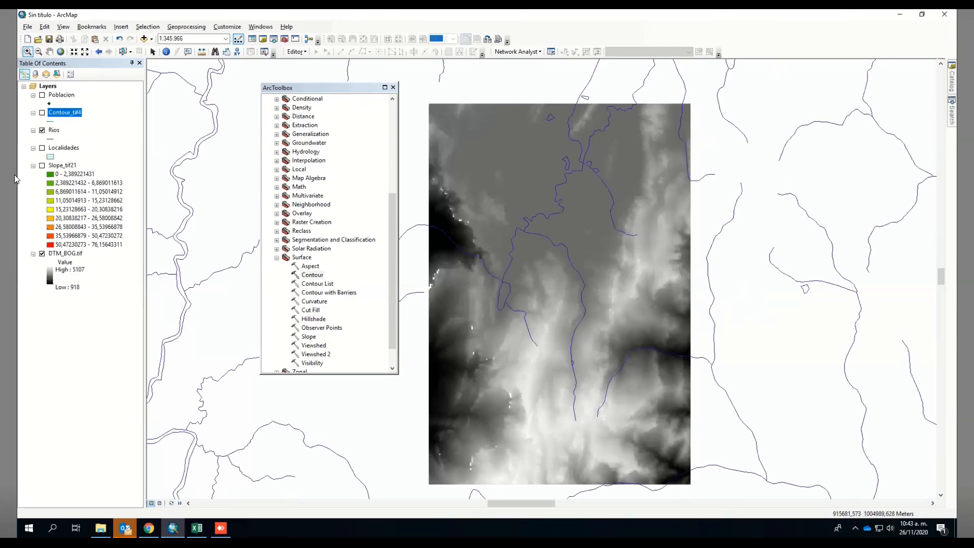
left_click(42, 148)
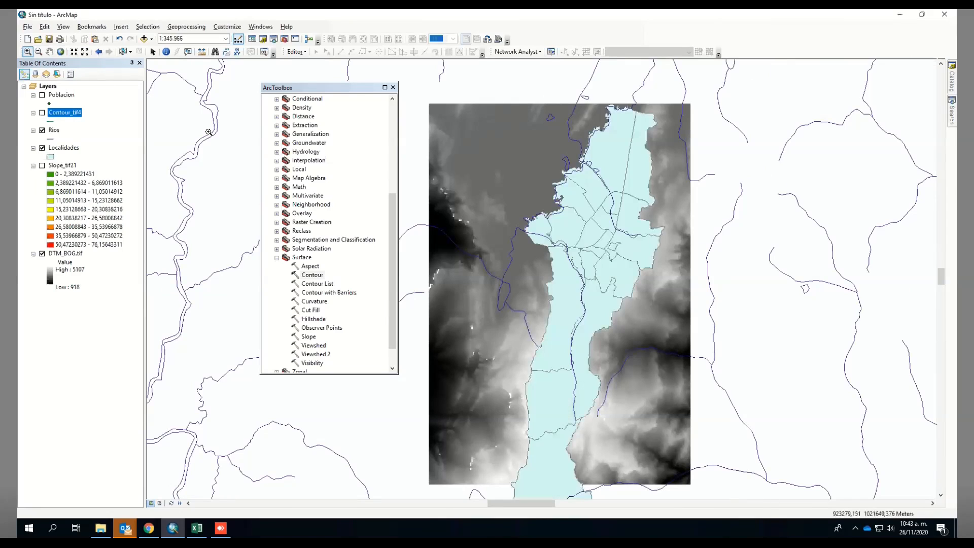
left_click(42, 166)
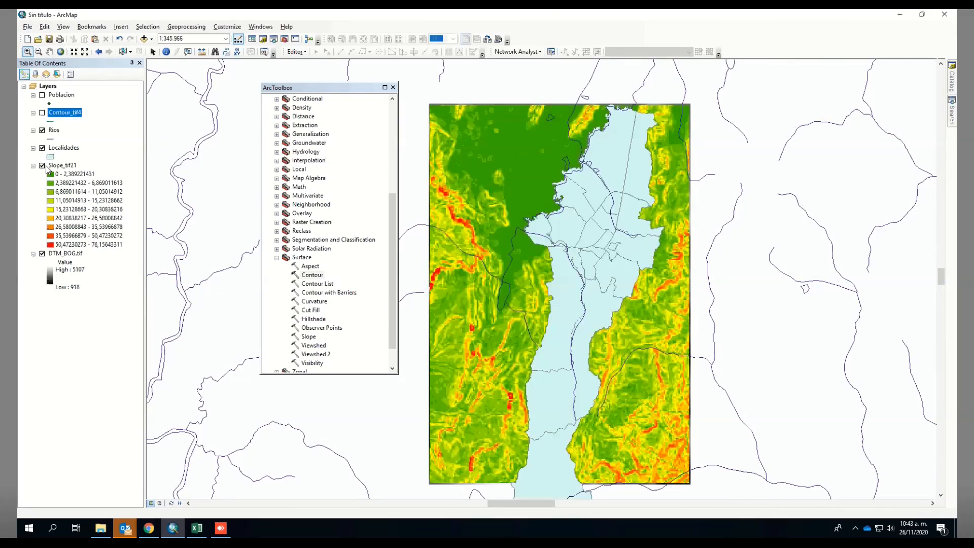
left_click(43, 130)
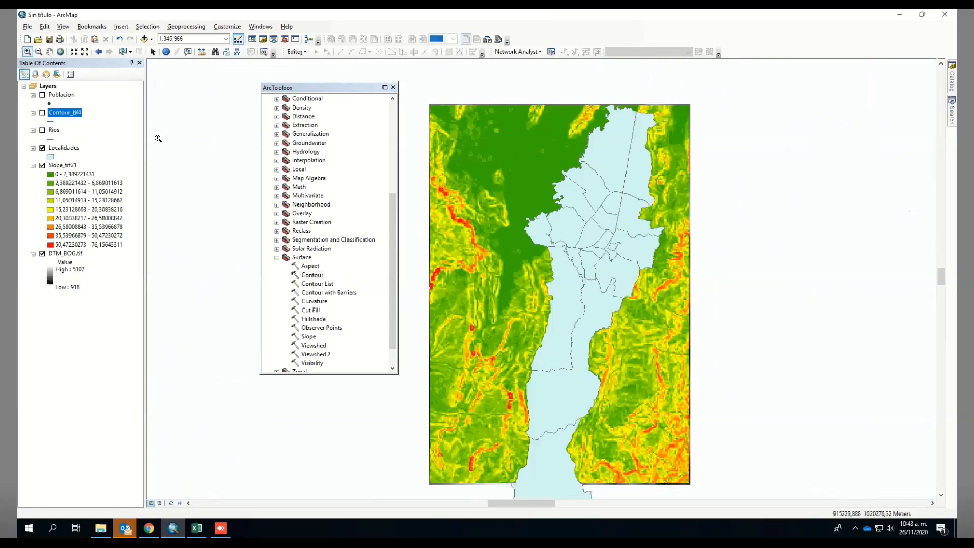
Set up Zonal Statistics as Table from the Zonal toolset with Localidades as the zone data and NOMB_LOC as the zone field
left_click(277, 258)
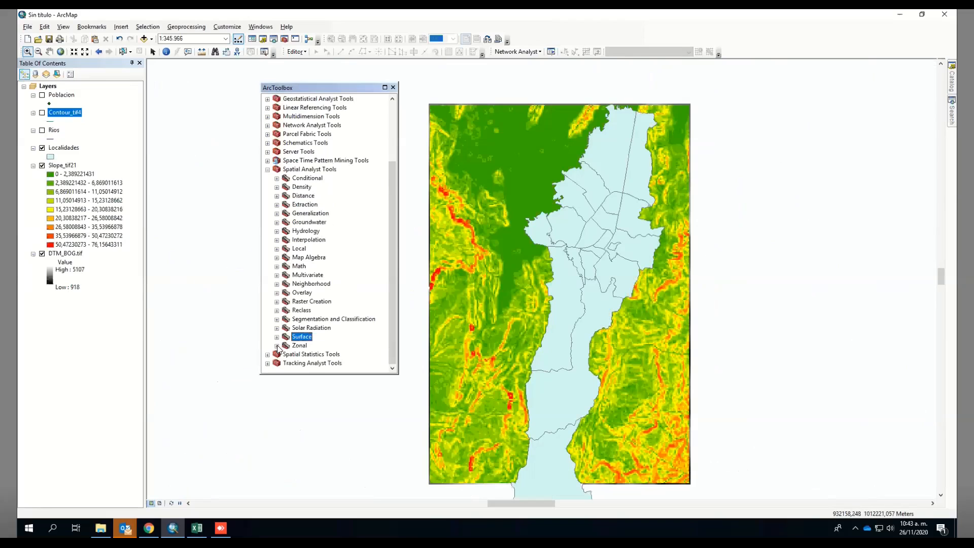
left_click(278, 346)
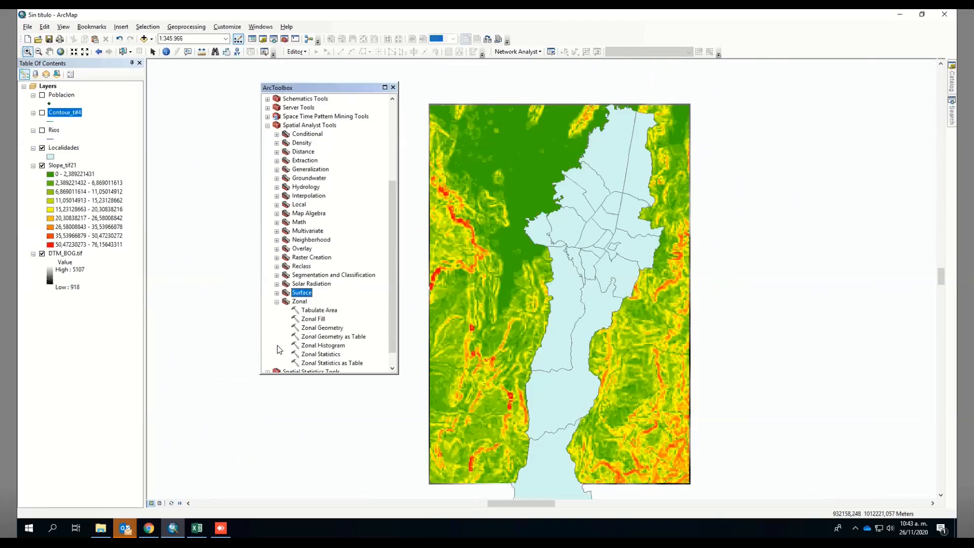
double_click(340, 363)
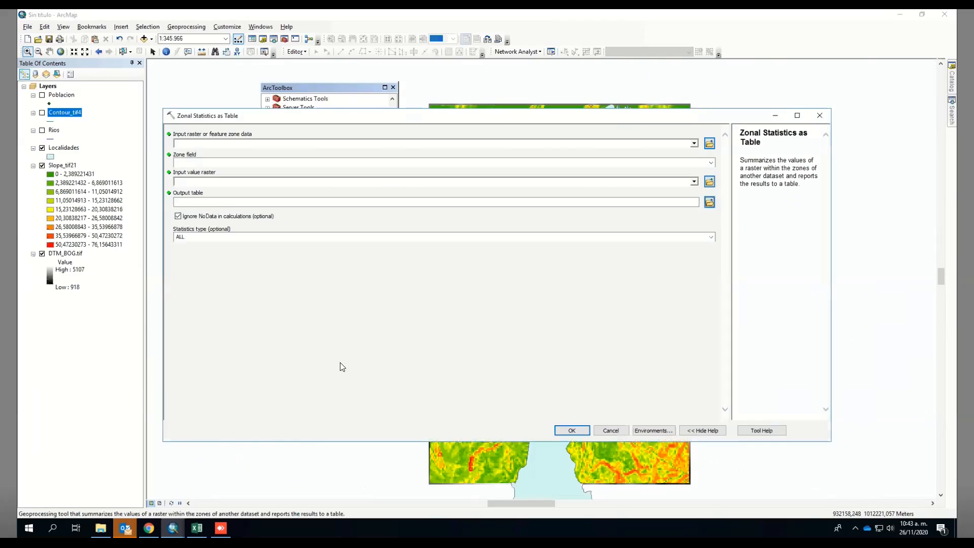
left_click(64, 148)
left_click_drag(92, 153, 206, 144)
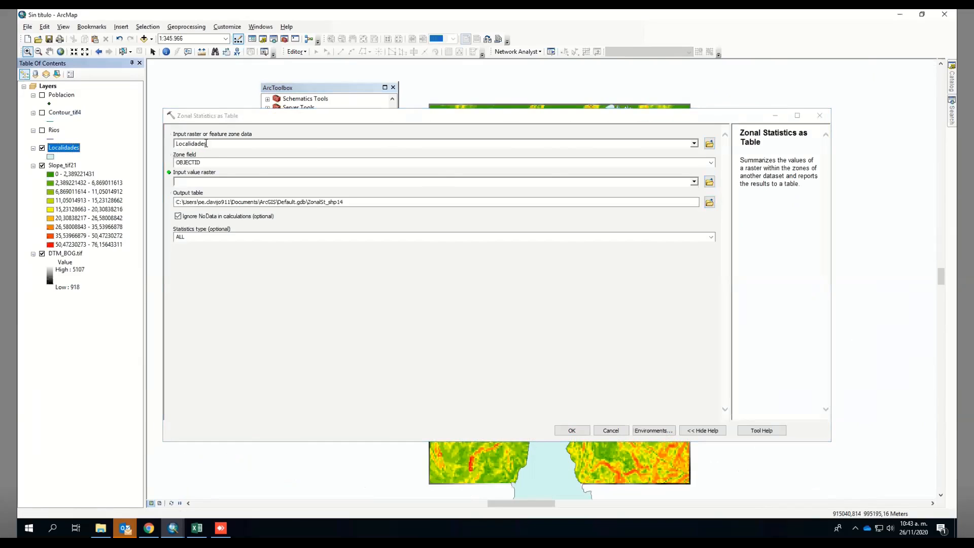
left_click(712, 163)
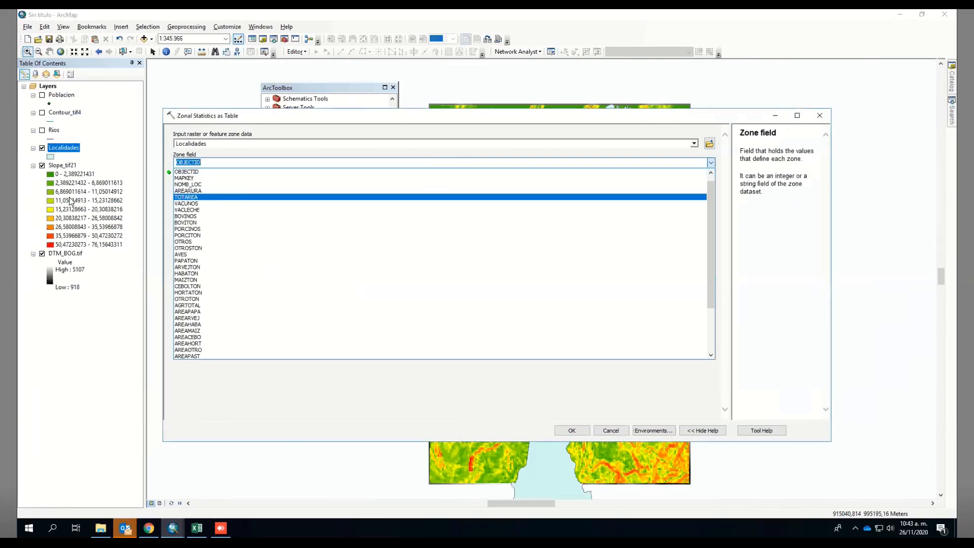
left_click(209, 185)
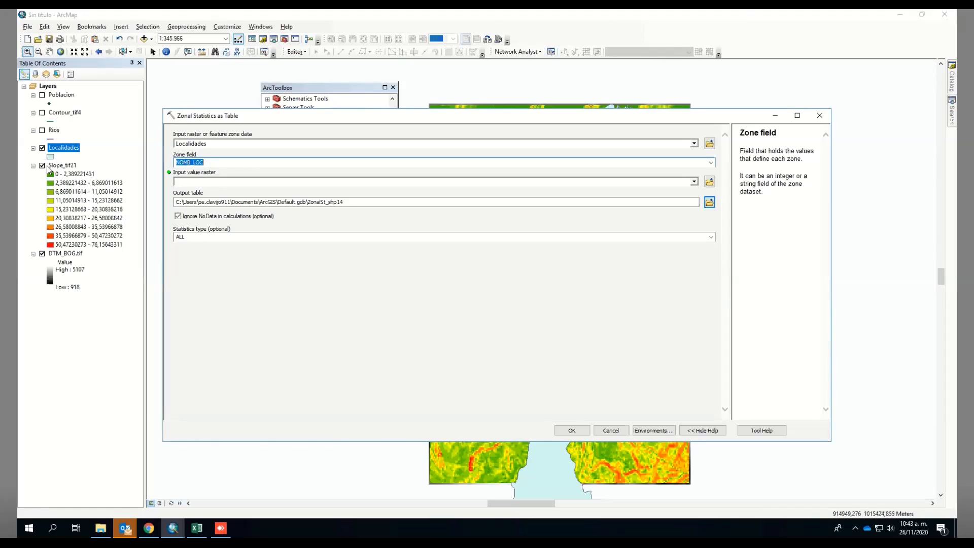
Use Slope_tif21 as the value raster with statistics type ALL and run Zonal Statistics as Table
left_click_drag(51, 166, 220, 182)
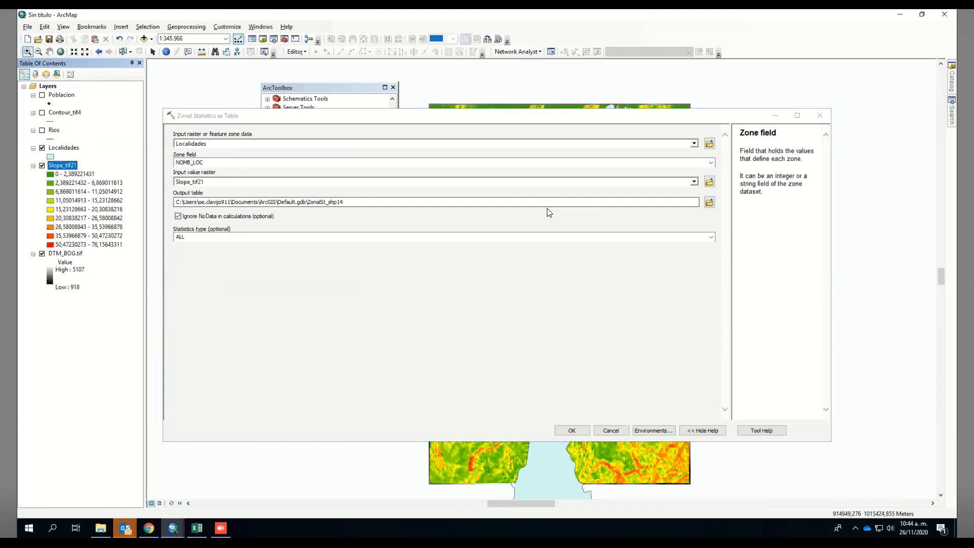
left_click(712, 236)
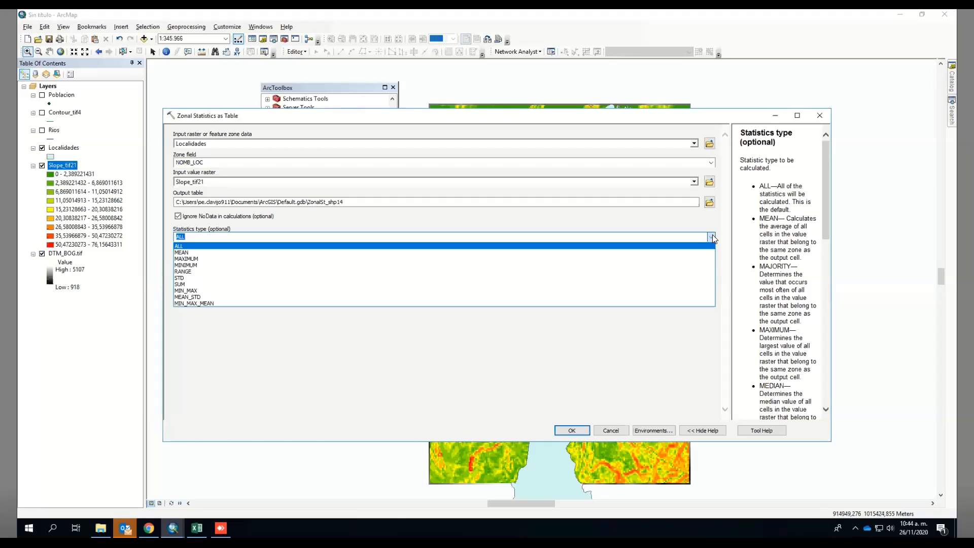
left_click(695, 245)
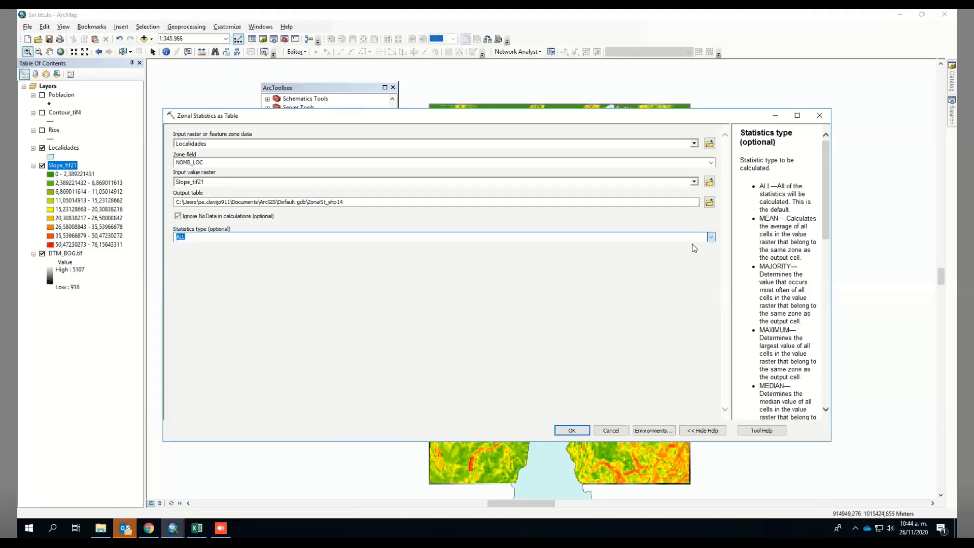
left_click(563, 430)
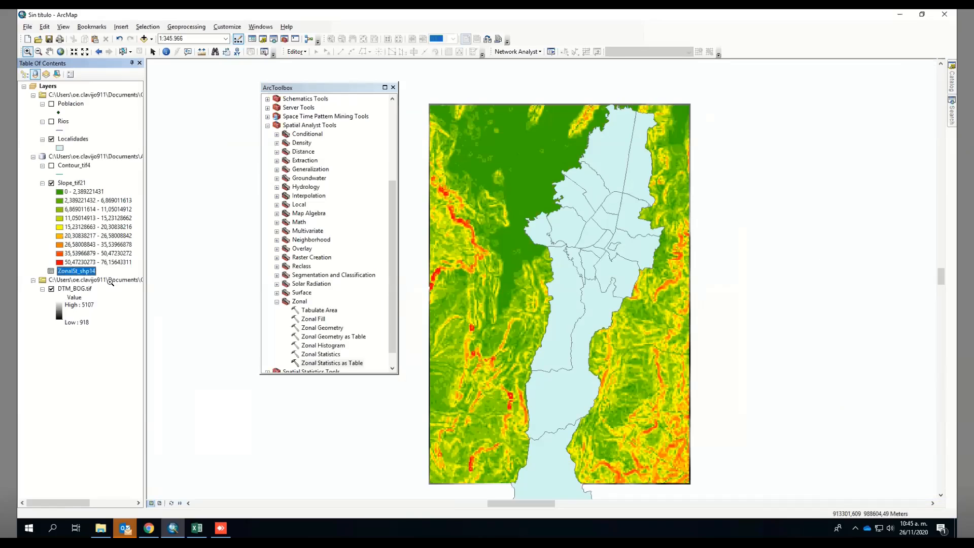
Open the resulting zonal statistics table, examine the mean and maximum slope values by locality, and close it
right_click(84, 274)
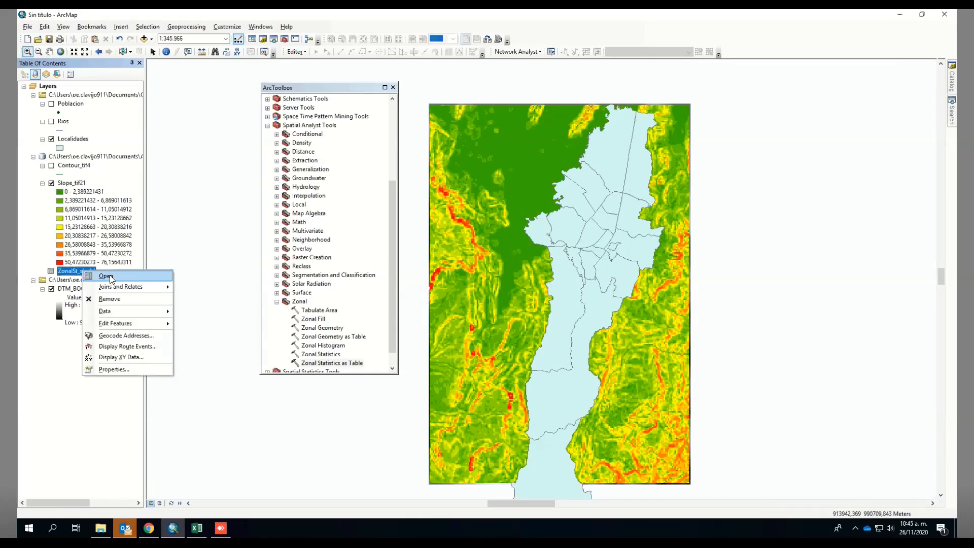
left_click(111, 278)
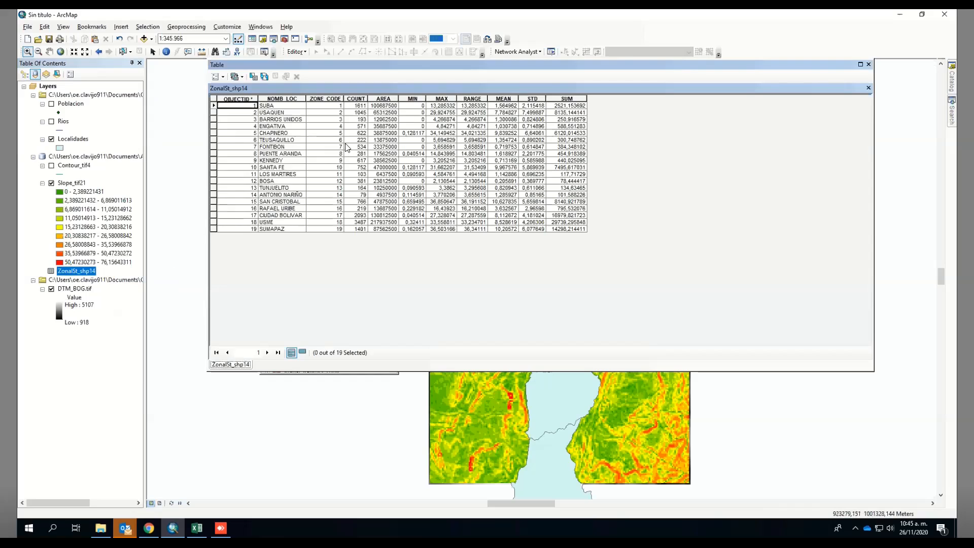
left_click(286, 106)
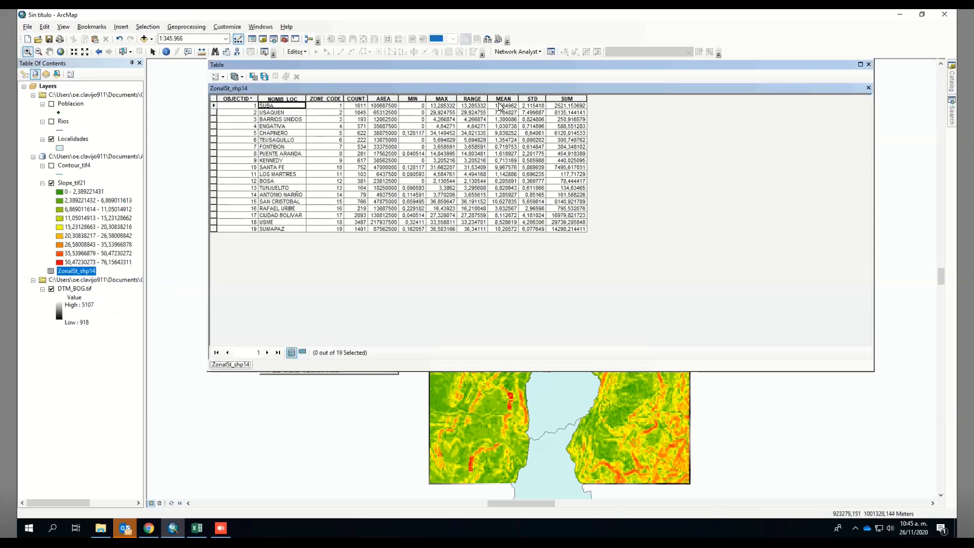
left_click(508, 106)
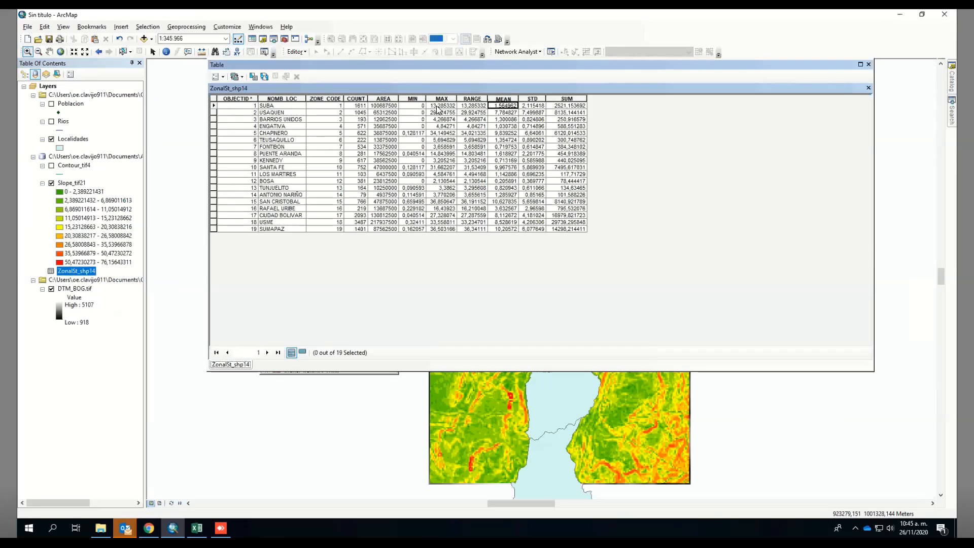
left_click(436, 108)
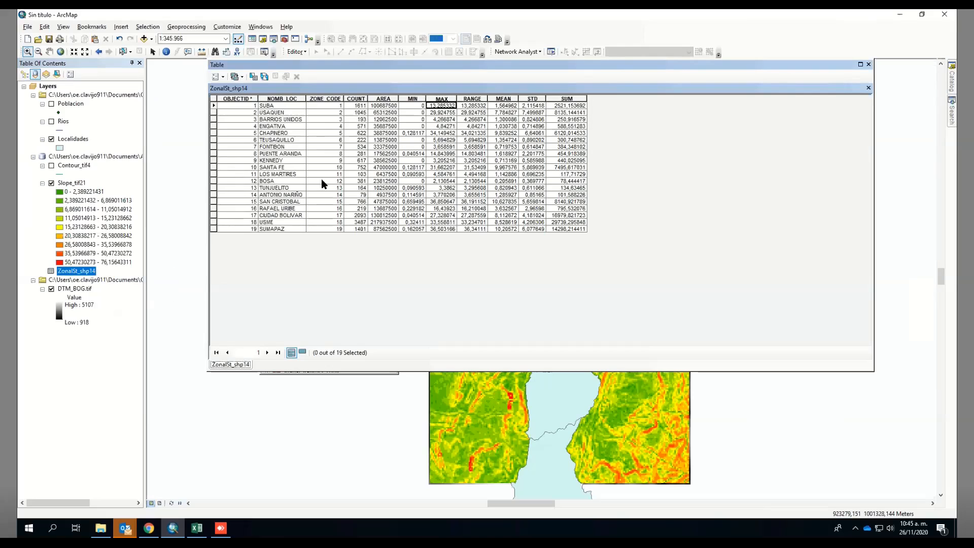
left_click(445, 134)
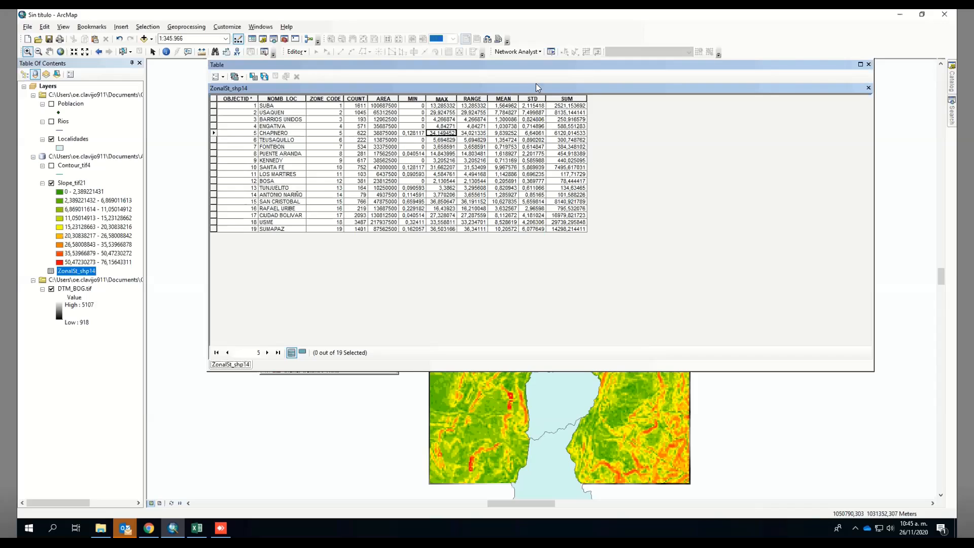
left_click_drag(592, 70, 458, 122)
left_click_drag(491, 122, 716, 111)
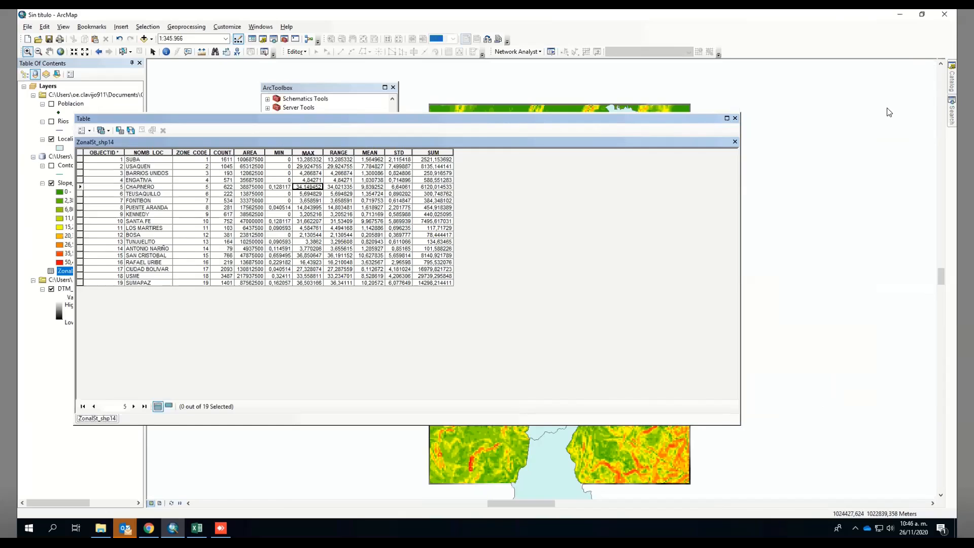
left_click(735, 119)
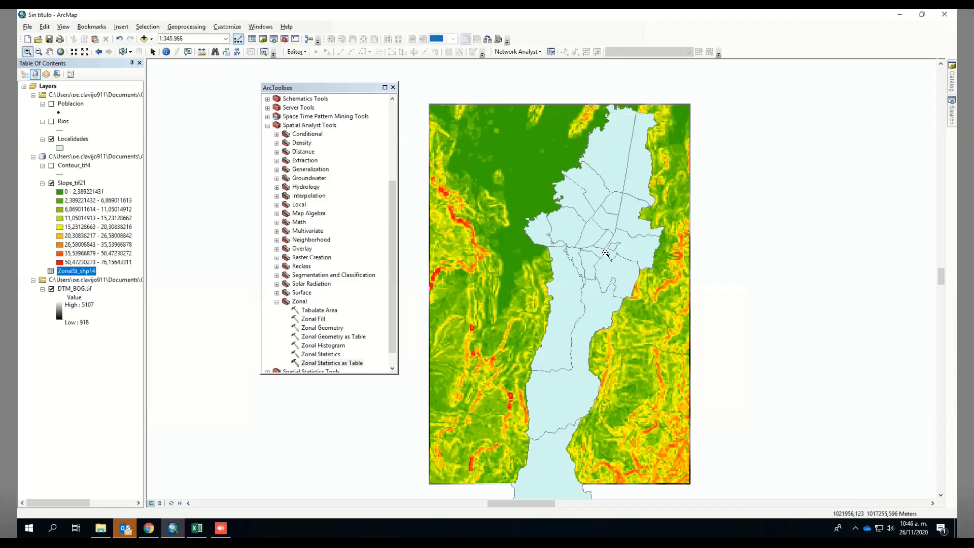
Reopen the earlier Zonal Statistics as Table run from the geoprocessing results, review its zone field setting, and close it without running
left_click(322, 355)
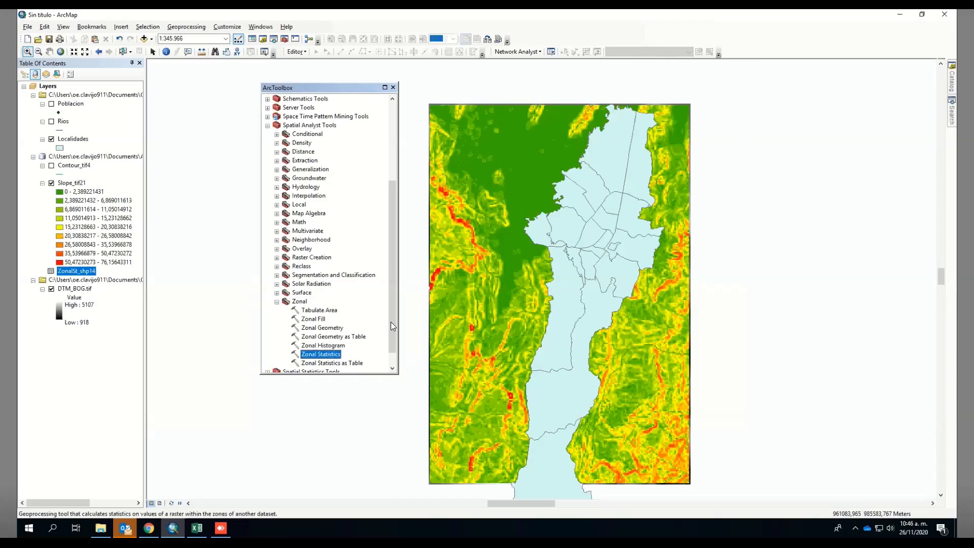
scroll(341, 350, "down", 1)
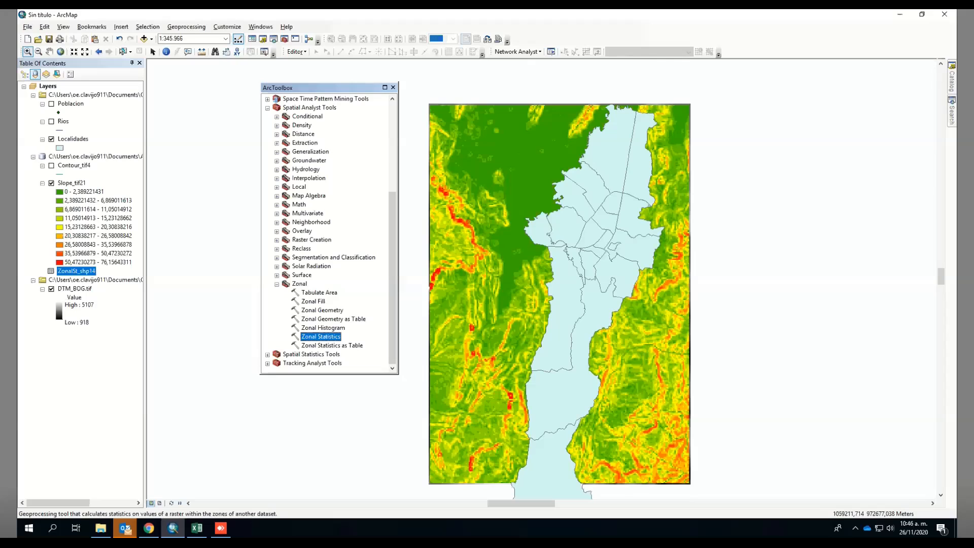
left_click(187, 27)
left_click(210, 135)
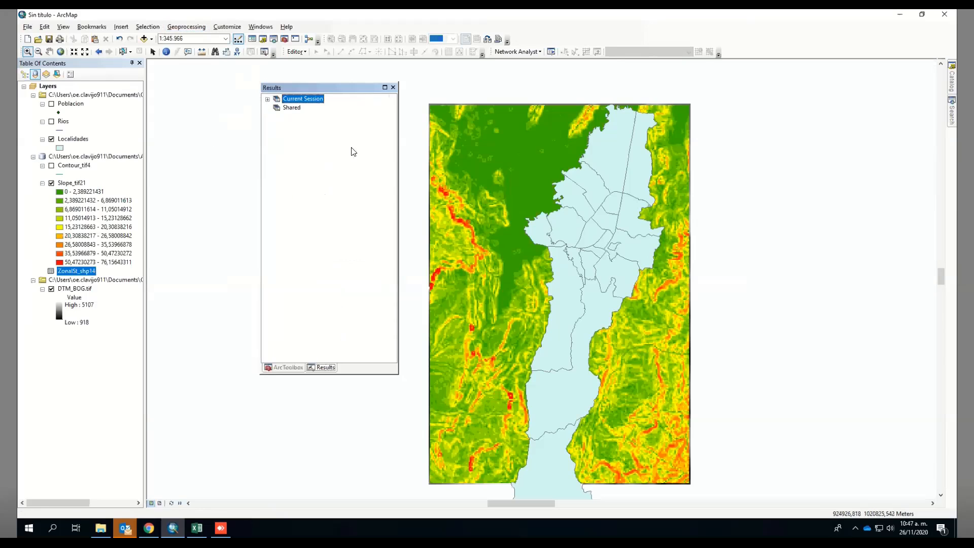
left_click(268, 99)
double_click(314, 108)
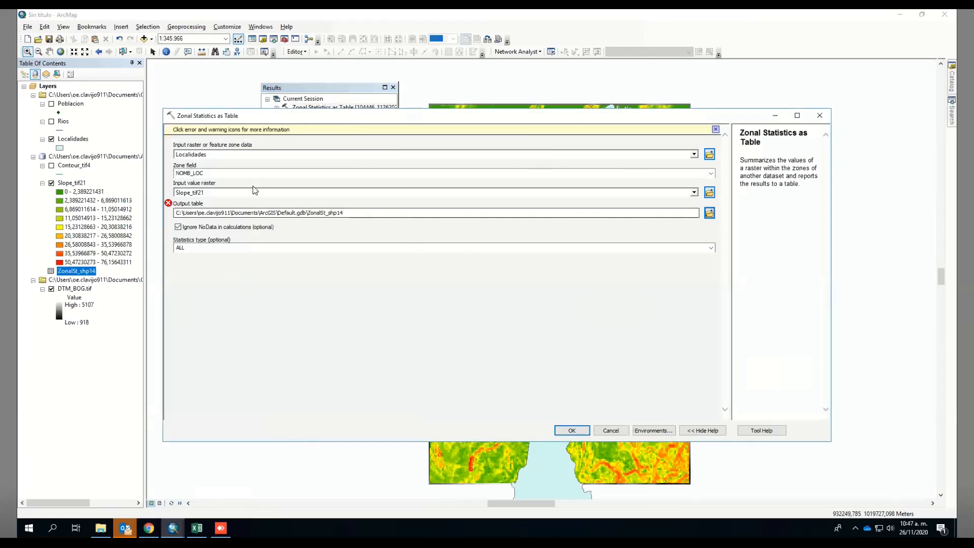
left_click_drag(176, 172, 208, 173)
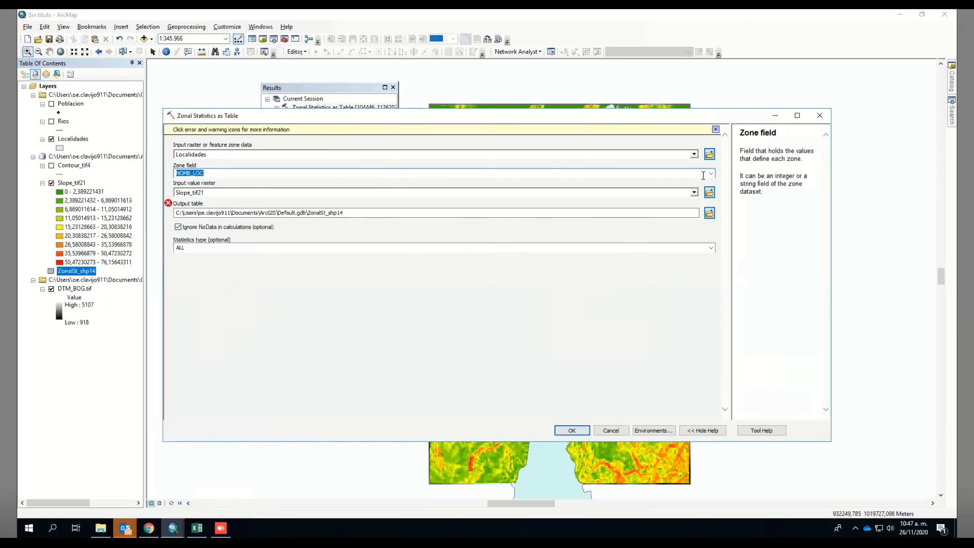
left_click(820, 116)
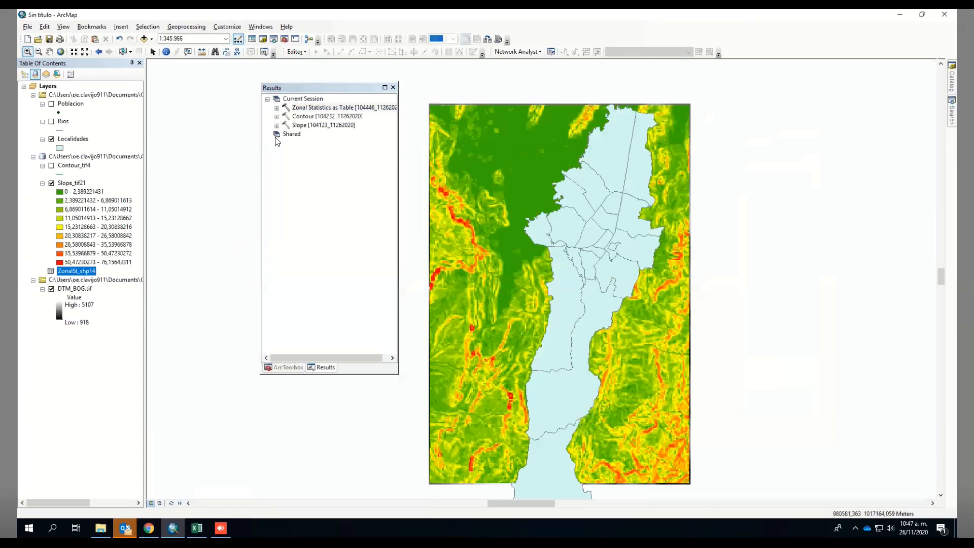
left_click(393, 88)
Set up the Zonal Statistics tool with Localidades as the zone data and NOMB_LOC as the zone field, reviewing the available statistics types
scroll(399, 111, "down", 2)
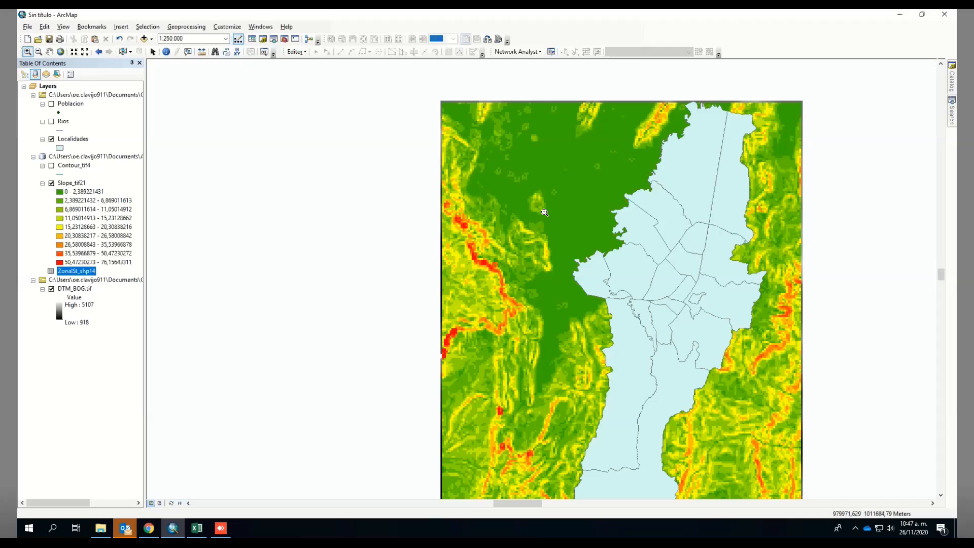
left_click(283, 40)
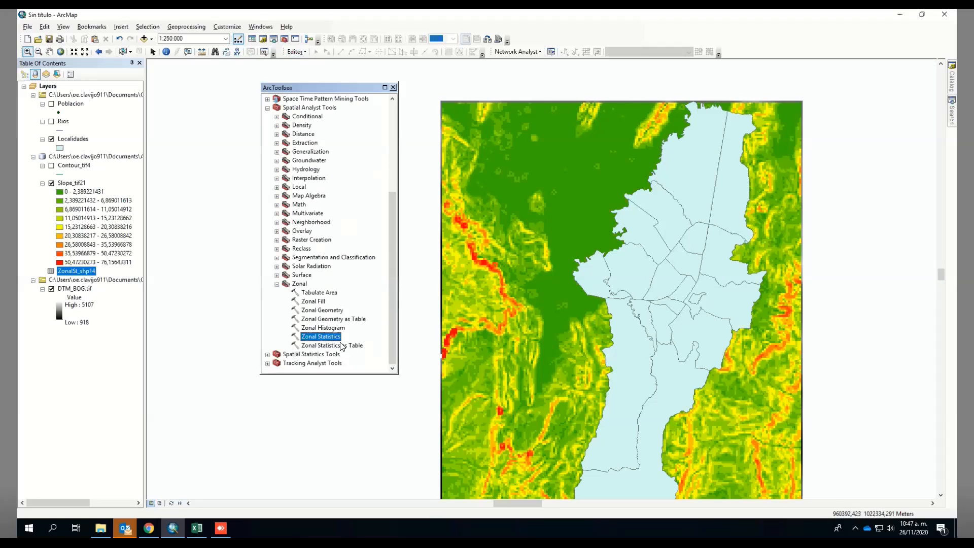
double_click(332, 336)
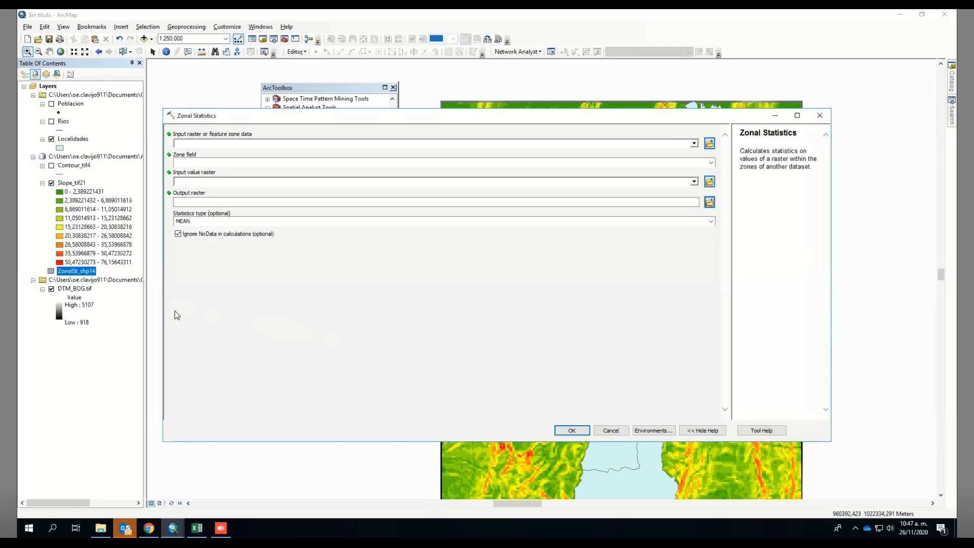
left_click(284, 222)
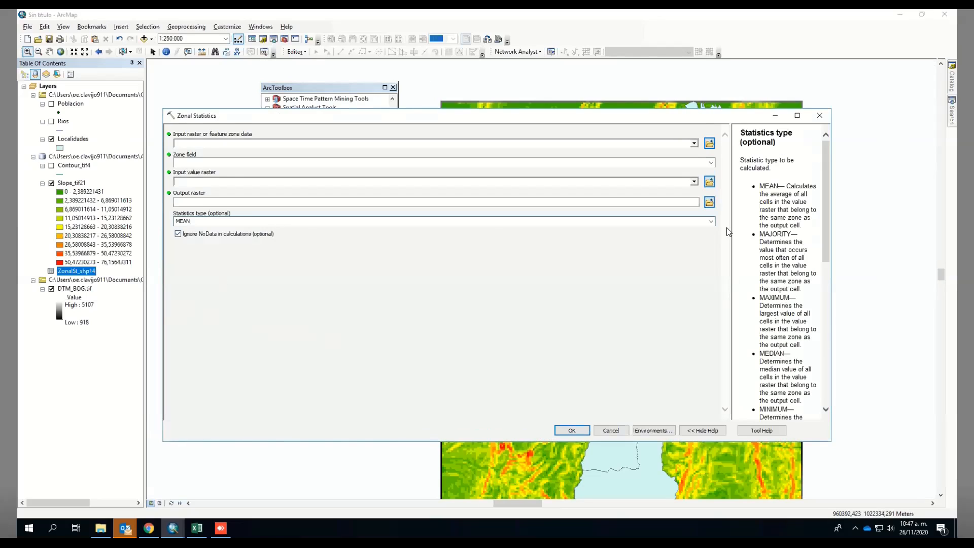
left_click(711, 222)
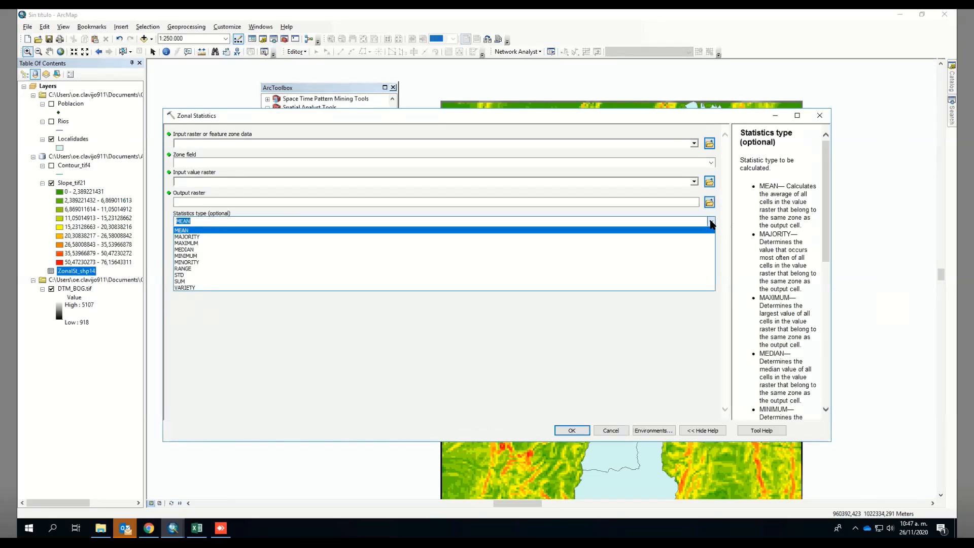
left_click(711, 222)
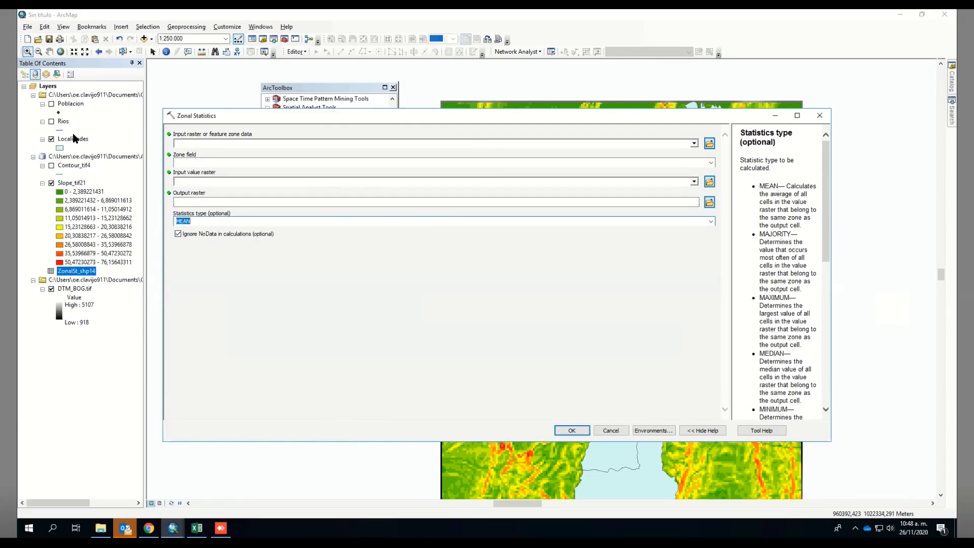
left_click_drag(74, 139, 211, 147)
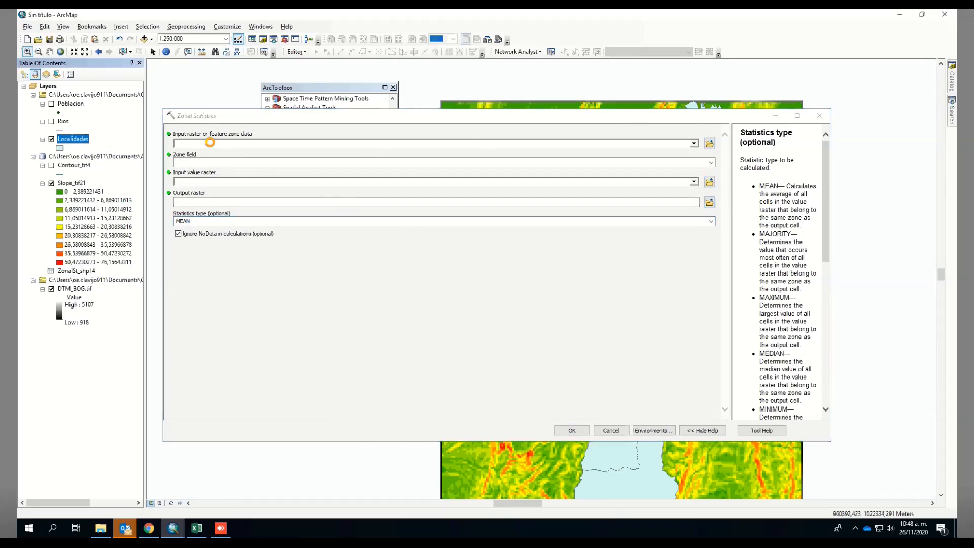
left_click(712, 163)
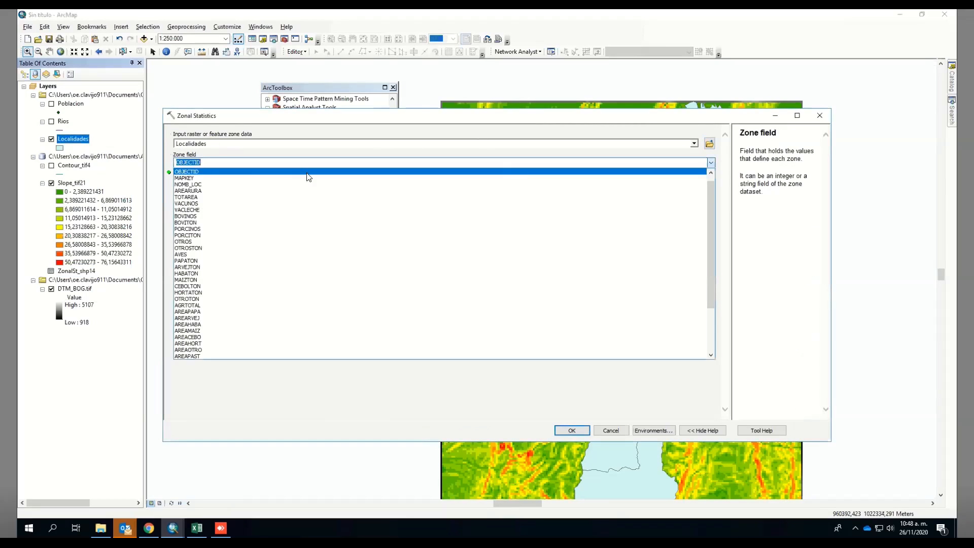
left_click(204, 185)
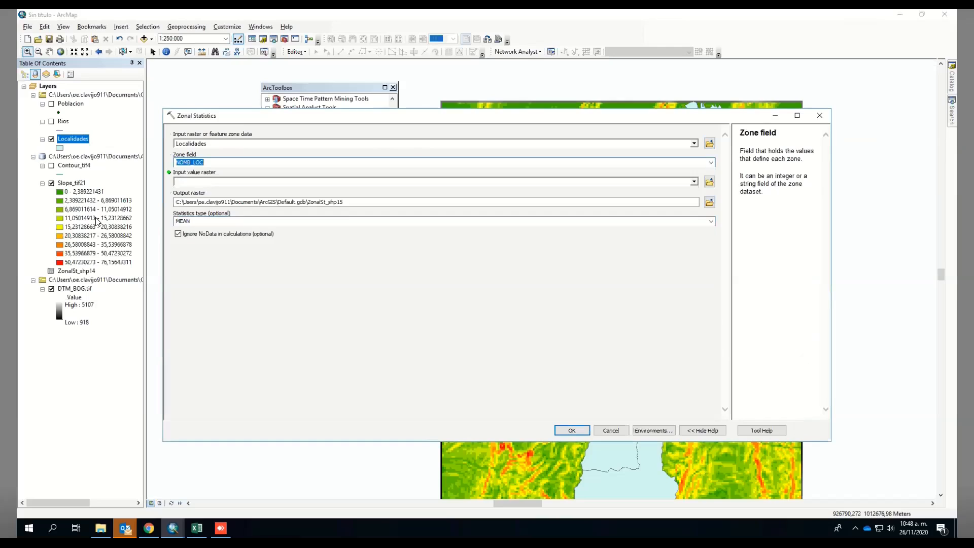
Use Slope_tif21 as the value raster with statistics type MEAN and run Zonal Statistics
left_click_drag(71, 184, 241, 181)
left_click(188, 222)
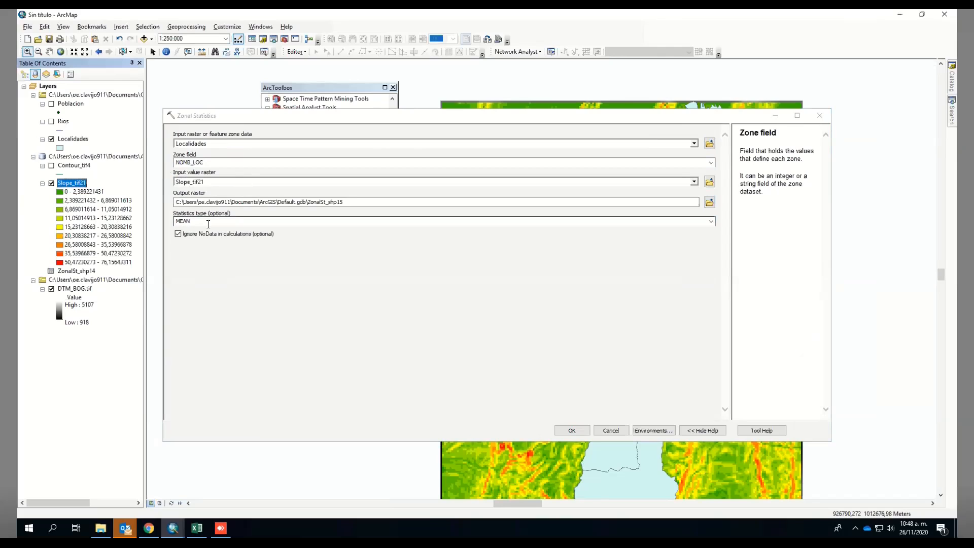
left_click(580, 431)
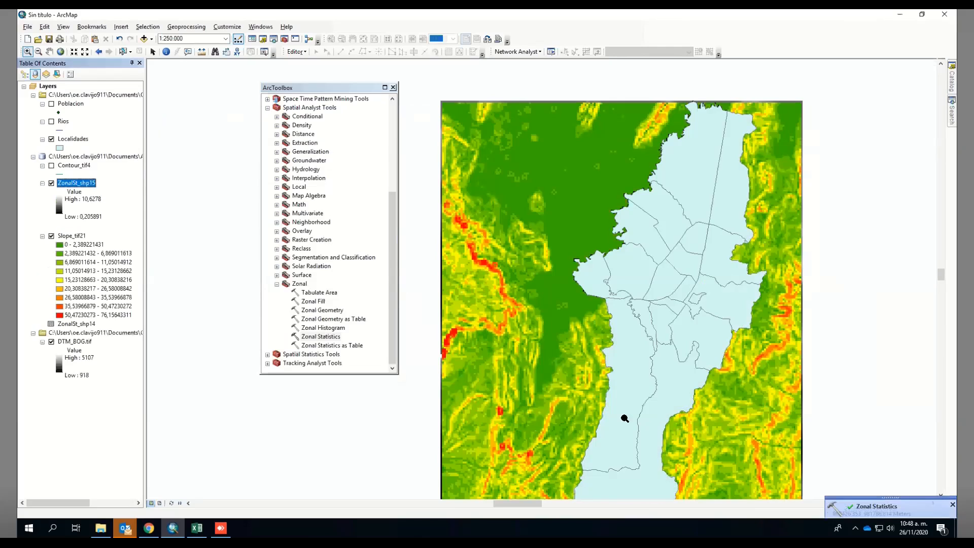
Hide the Localidades layer, examine the mean slope raster by locality on the map, and close the toolbox
left_click(50, 140)
left_click(51, 140)
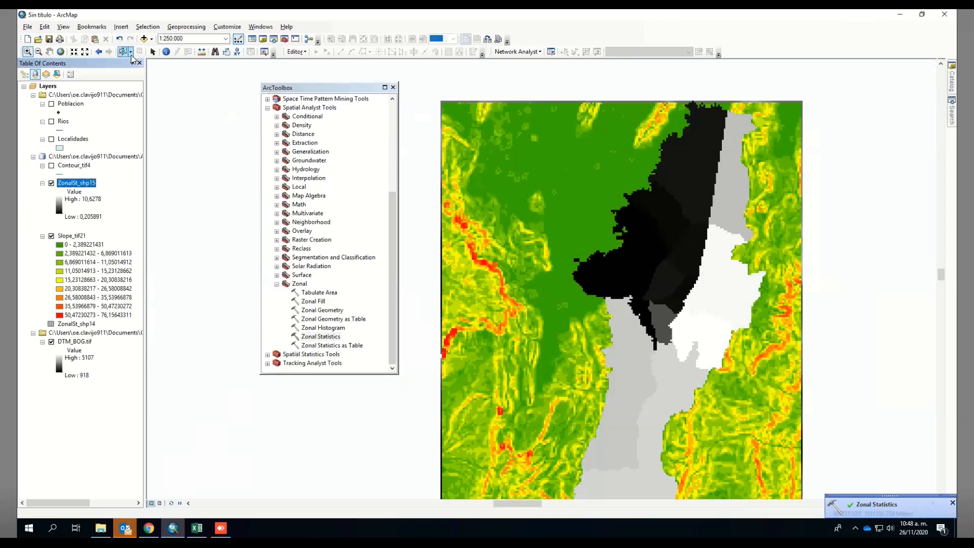
left_click(153, 51)
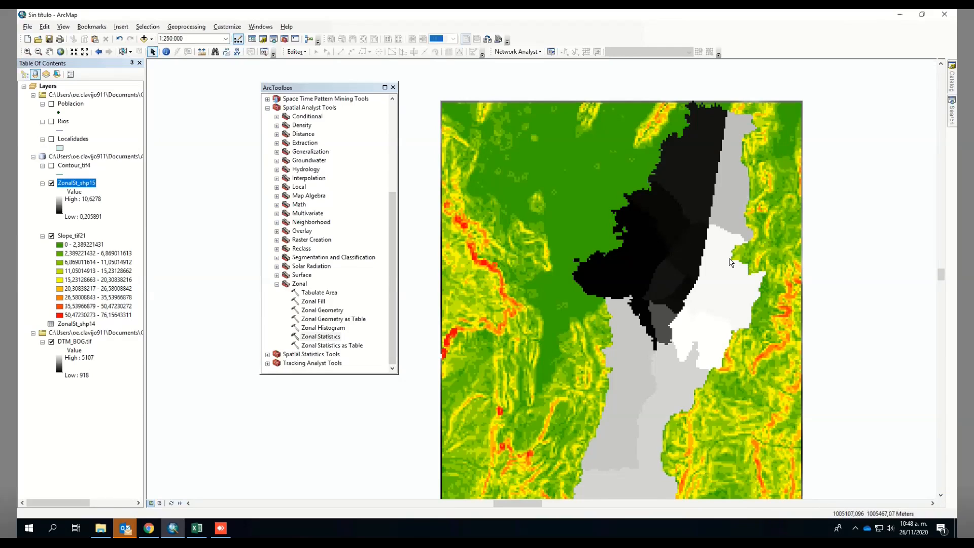
scroll(731, 260, "down", 1)
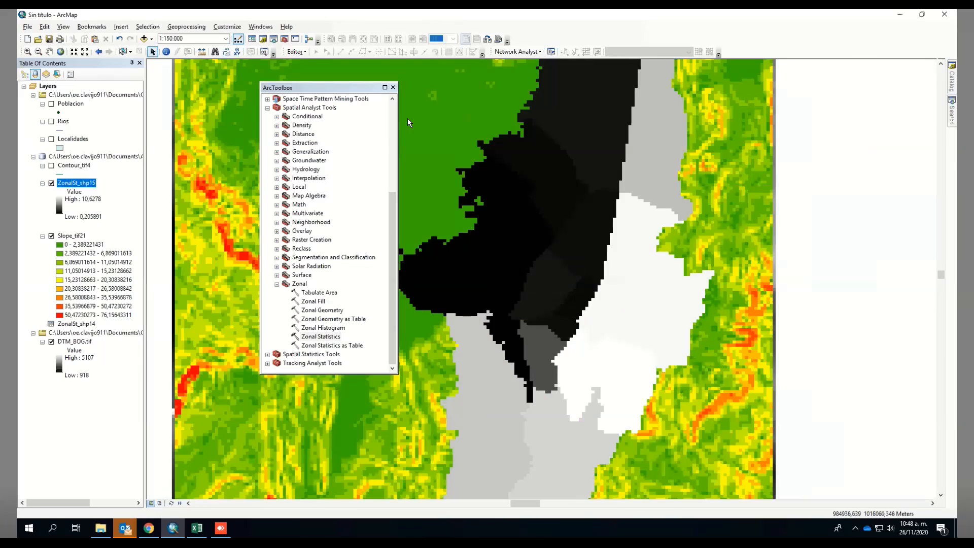
left_click(393, 87)
Show Localidades instead of the zonal statistics raster and select the CHAPINERO record in its attribute table
left_click(51, 183)
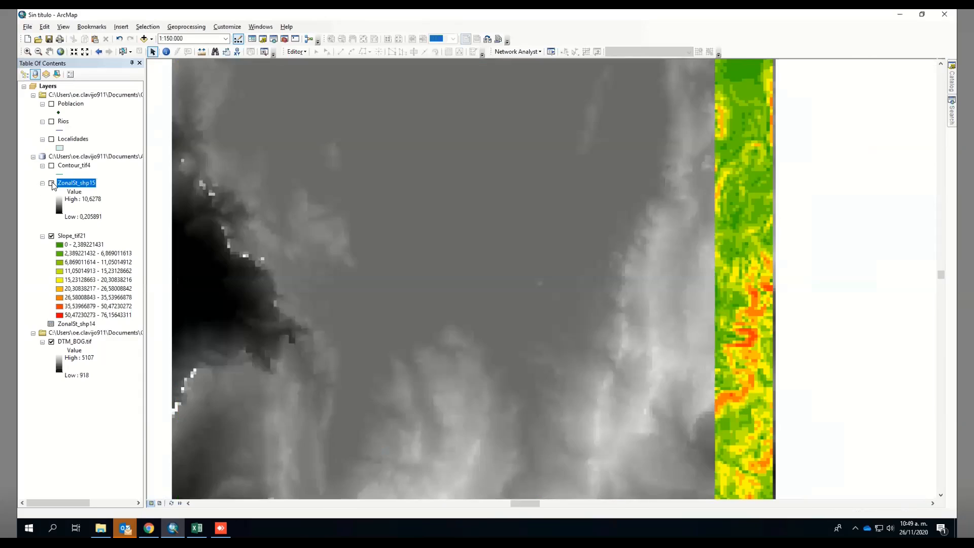
left_click(51, 139)
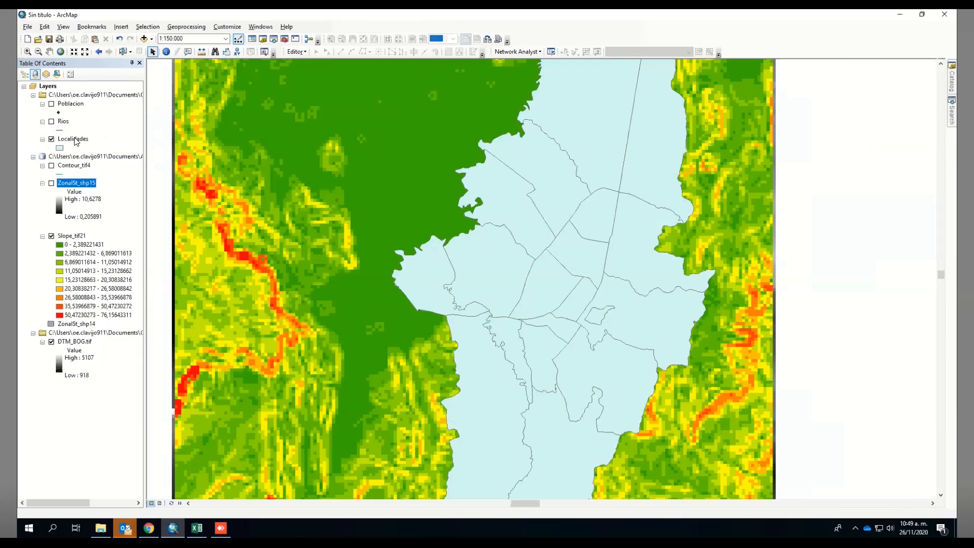
right_click(81, 139)
left_click(109, 168)
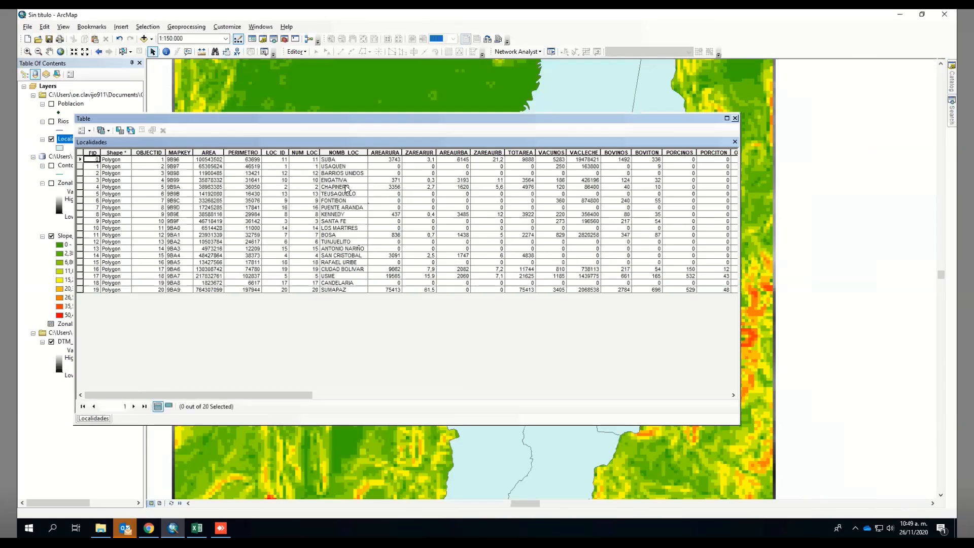
left_click(349, 187)
left_click(79, 186)
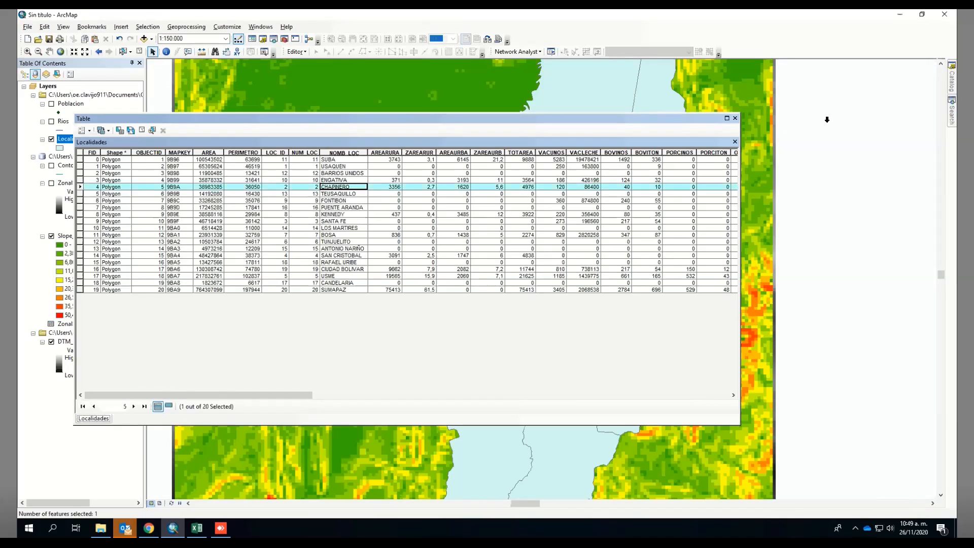
left_click(735, 117)
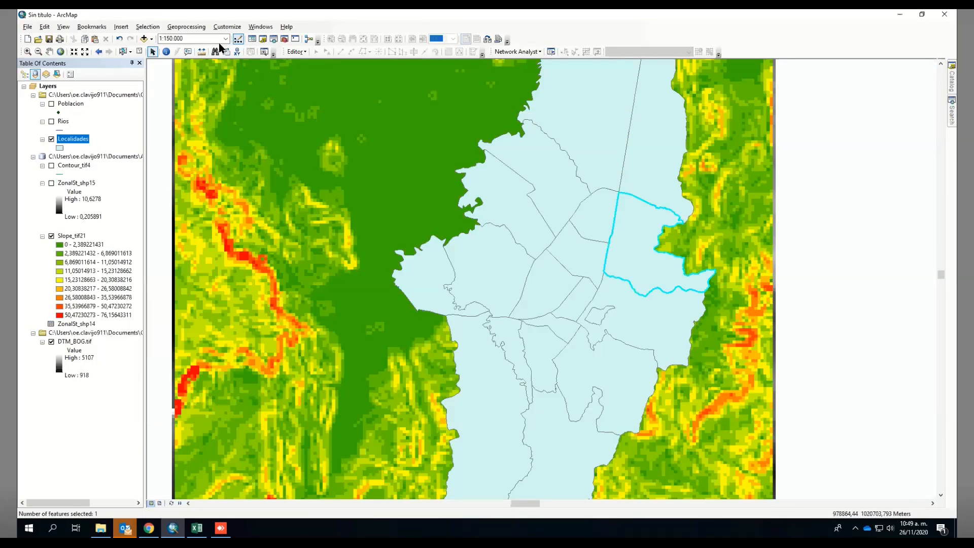
Open the Extract by Mask tool from the Spatial Analyst Extraction toolset
left_click(285, 40)
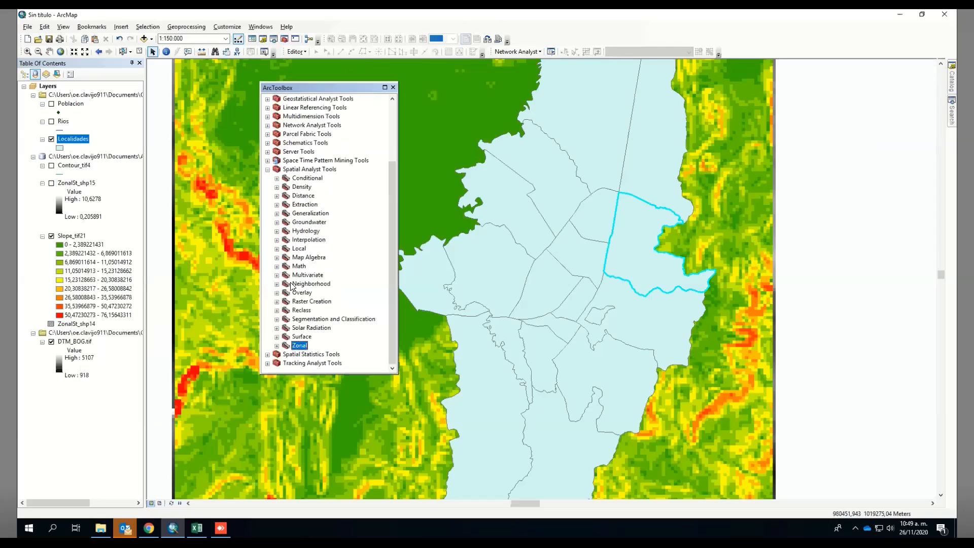
double_click(306, 205)
double_click(329, 231)
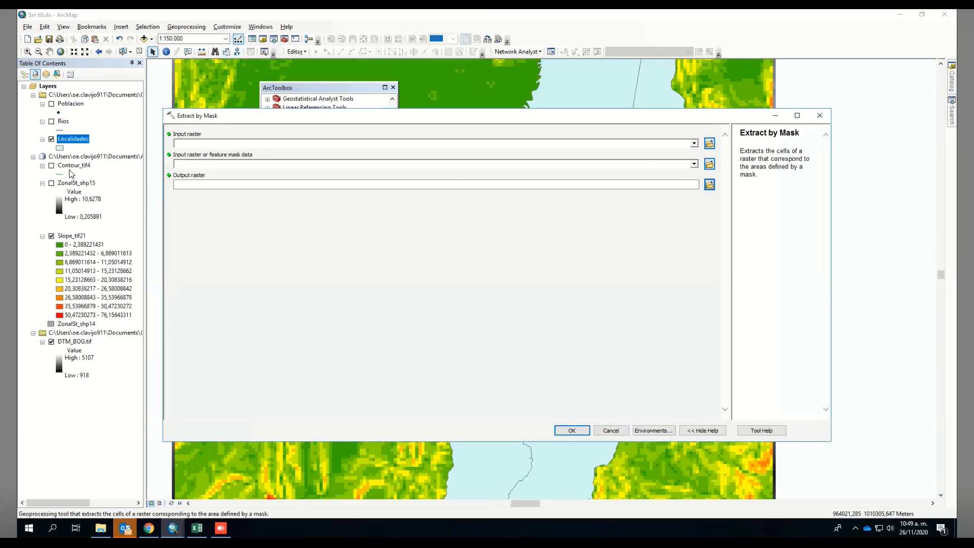
Review the other Extraction tools, including Extract Multi Values to Points and Extract Values to Points, and return to Extract by Mask
left_click(297, 89)
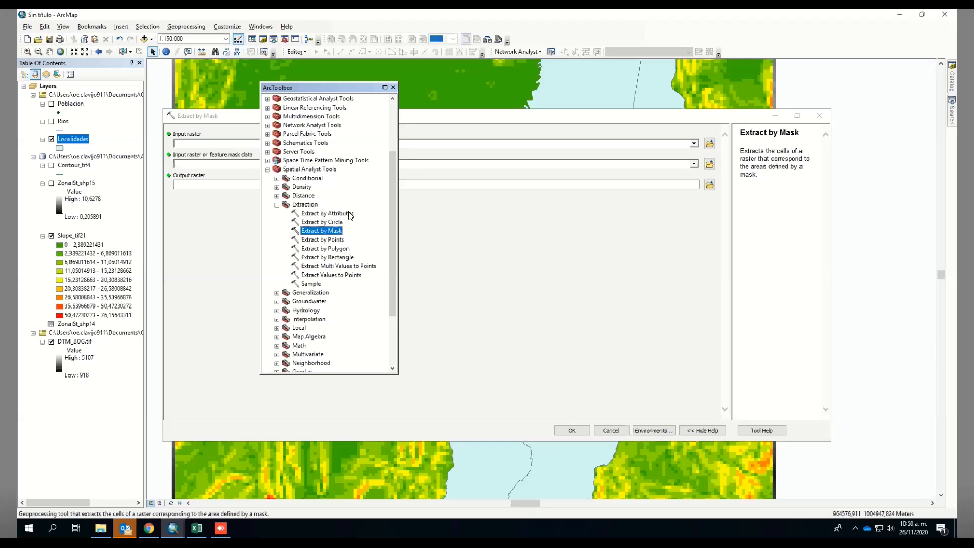
left_click(363, 269)
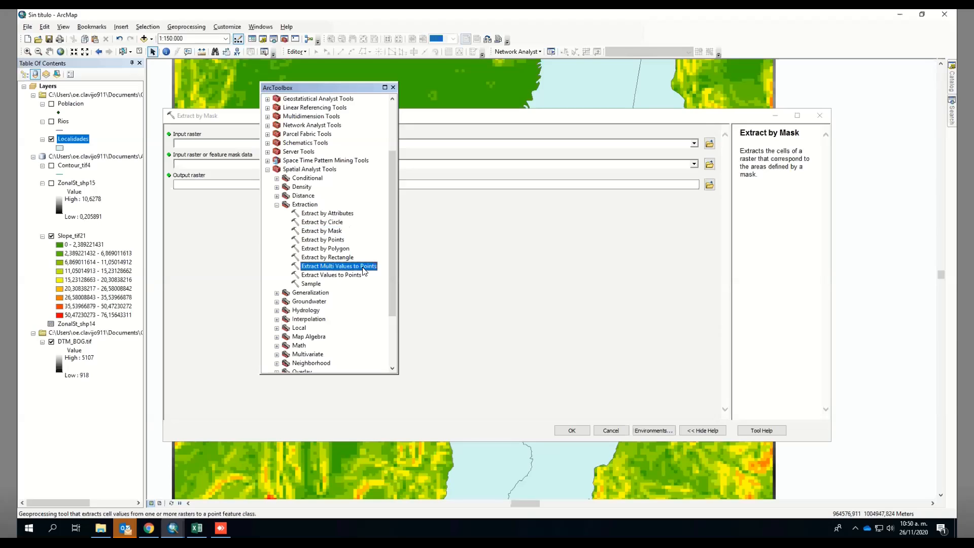
left_click(334, 276)
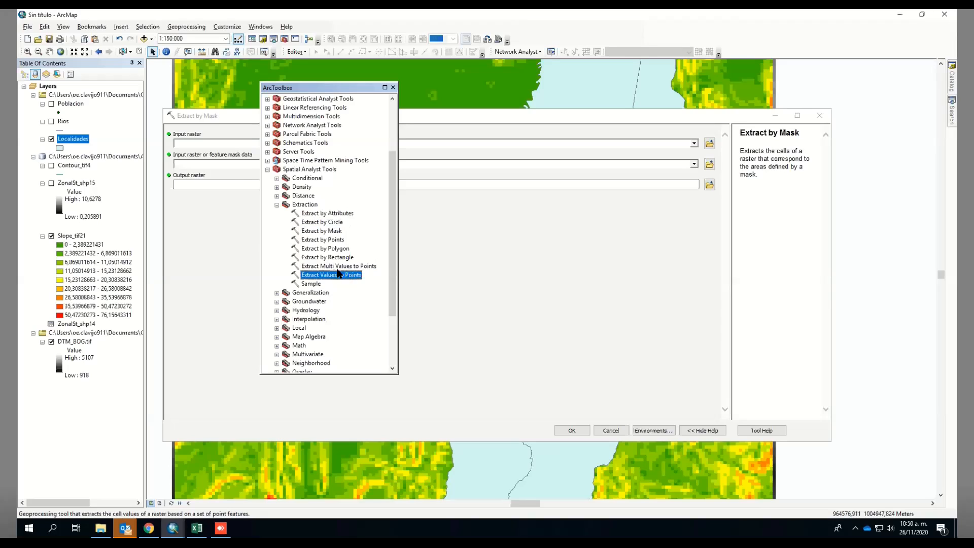
left_click(427, 125)
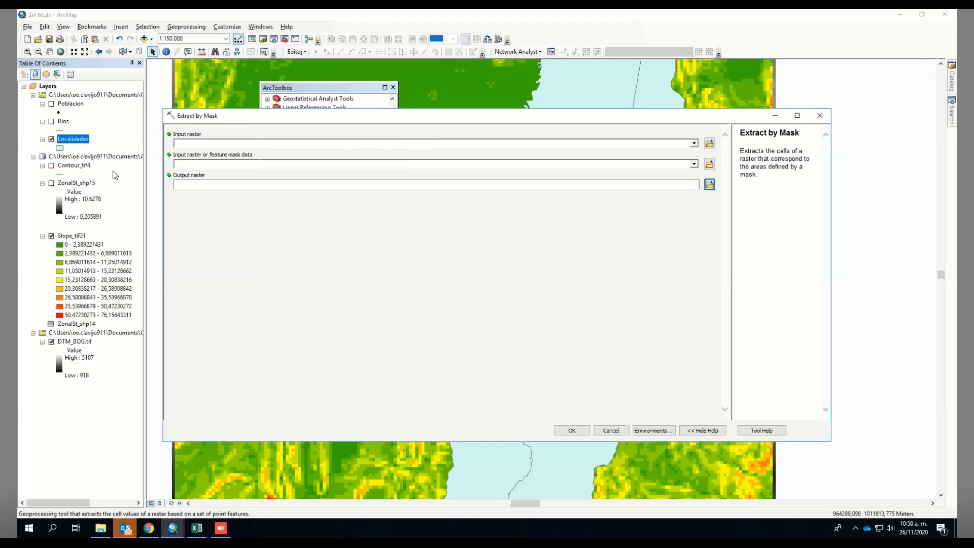
Run Extract by Mask with Slope_tif21 as the input raster and the selected Localidades feature as the mask
left_click(71, 236)
left_click_drag(216, 135, 219, 146)
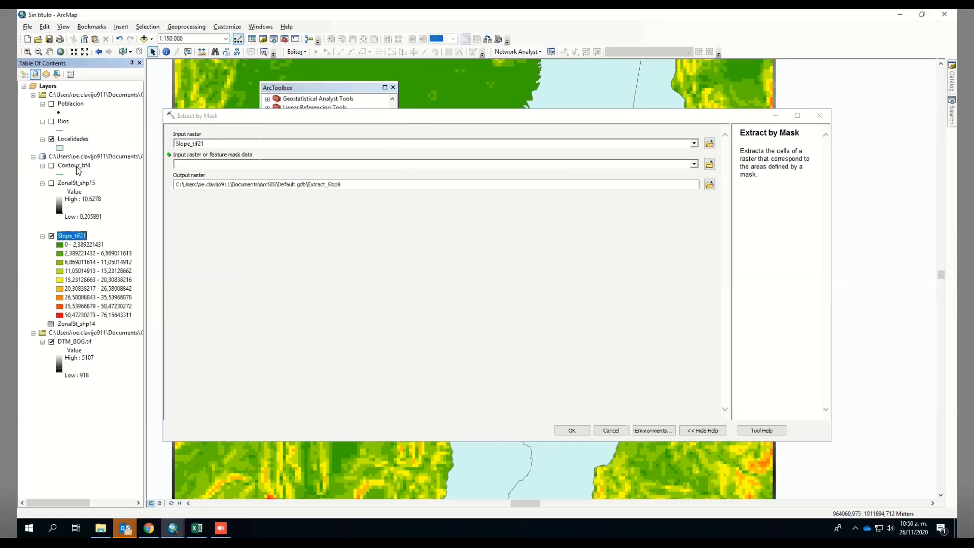
left_click_drag(64, 140, 253, 166)
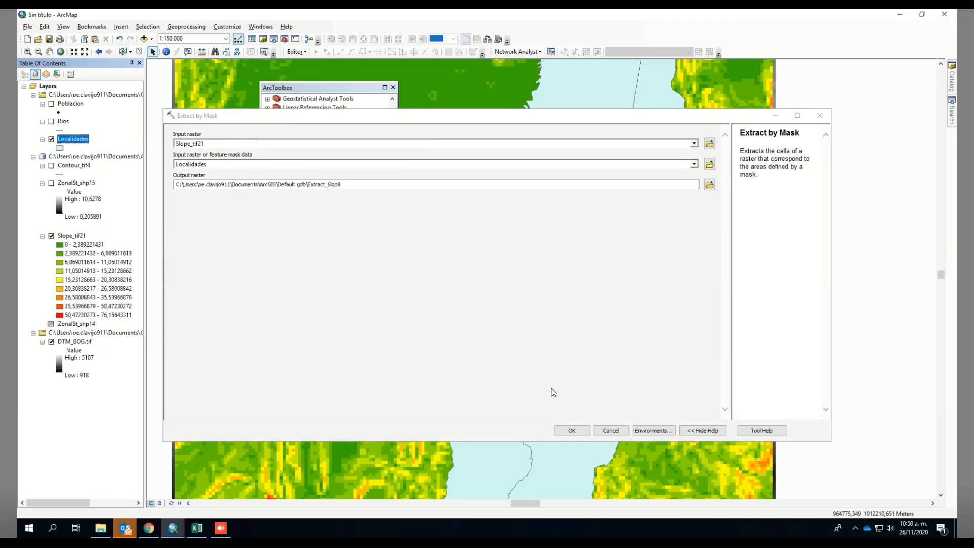
left_click(579, 426)
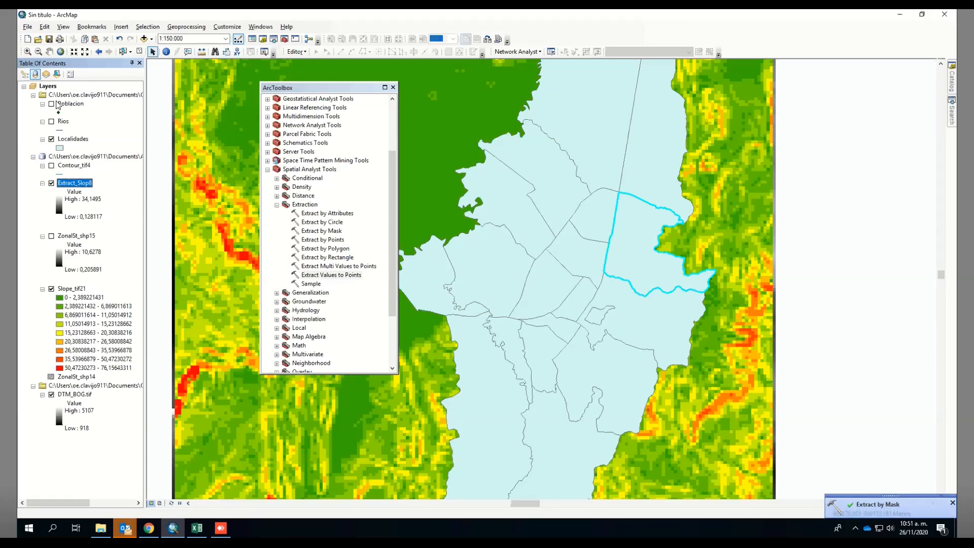
List the layers by drawing order and hide Slope_tif21, Localidades and DTM_BOG.tif so only Extract_Slop8 is displayed
left_click(24, 74)
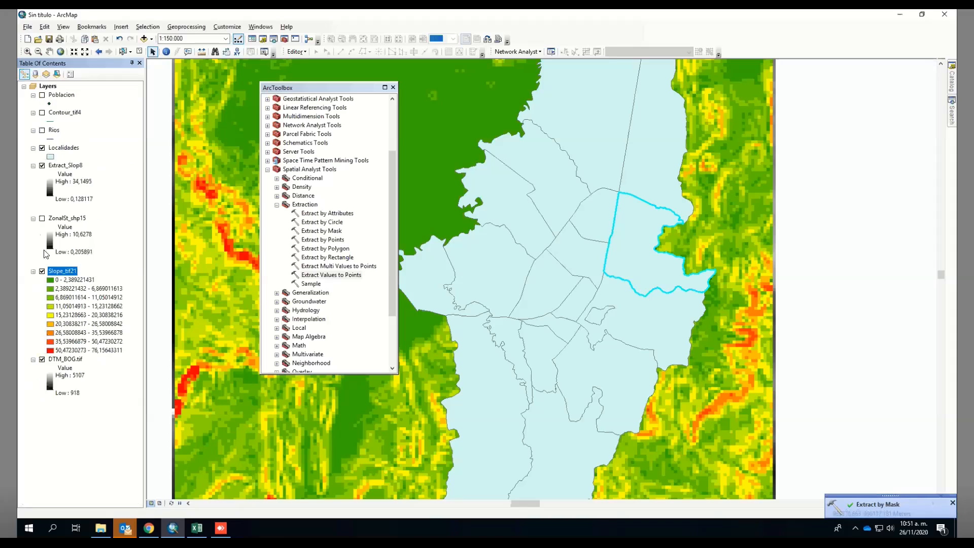
left_click(43, 272)
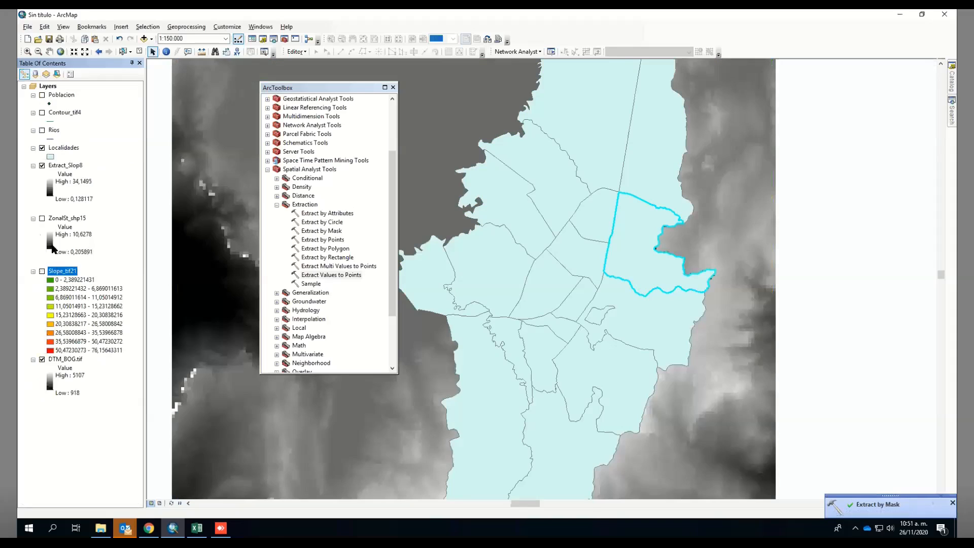
left_click(41, 148)
left_click(42, 360)
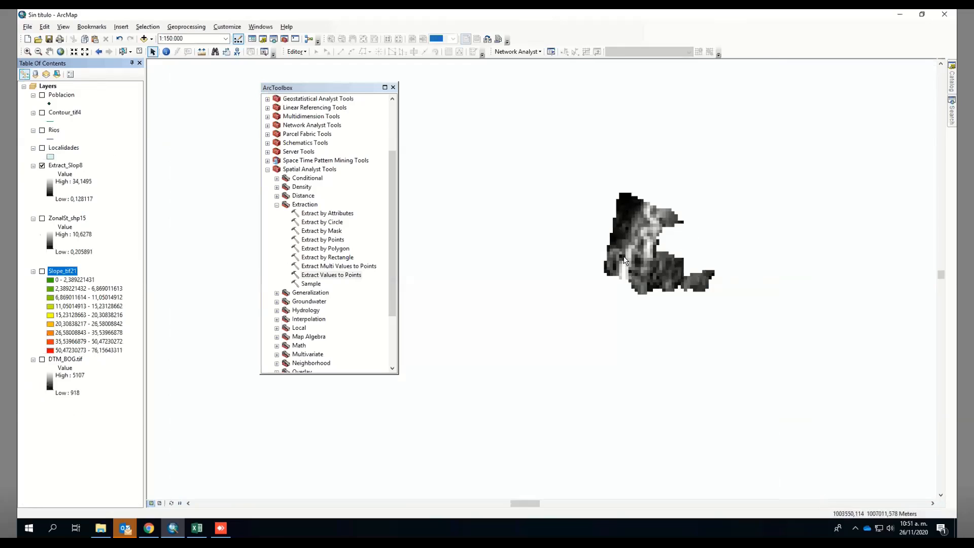
Symbolize Extract_Slop8 as Classified with five natural-breaks classes and the green-to-yellow-to-red color ramp
right_click(65, 167)
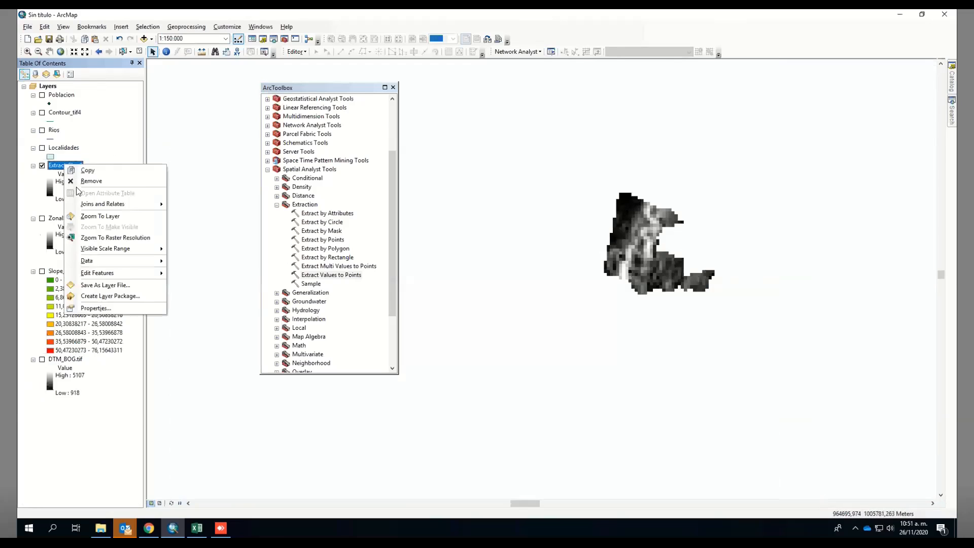
left_click(90, 308)
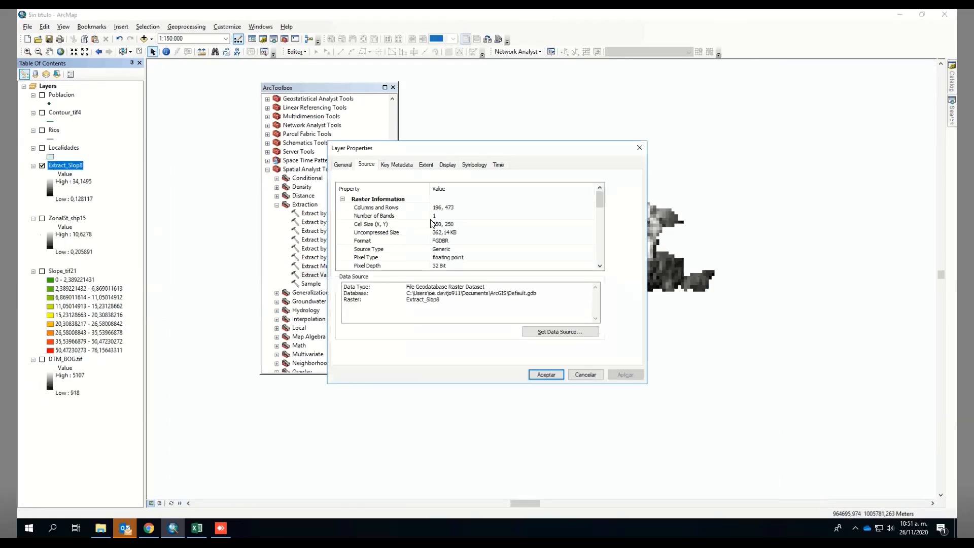
left_click(474, 164)
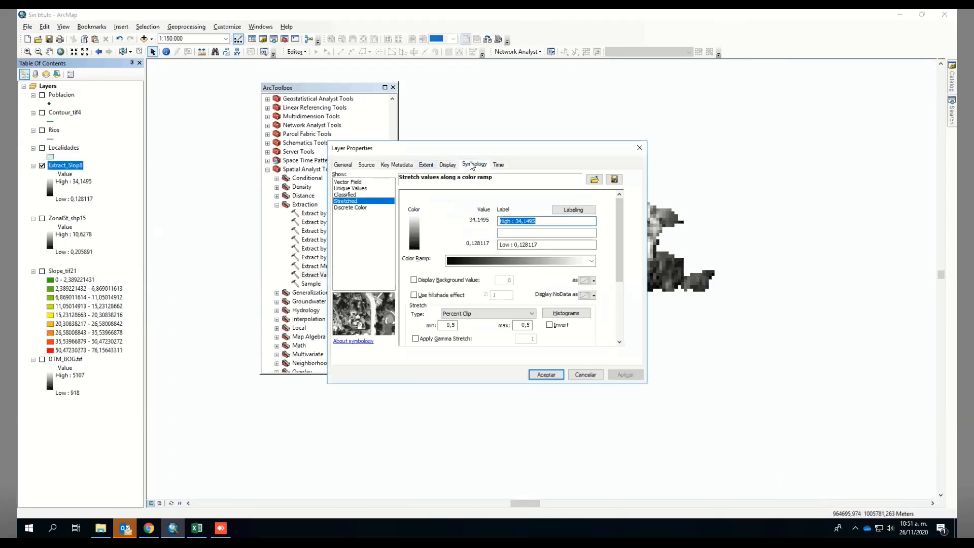
left_click(349, 195)
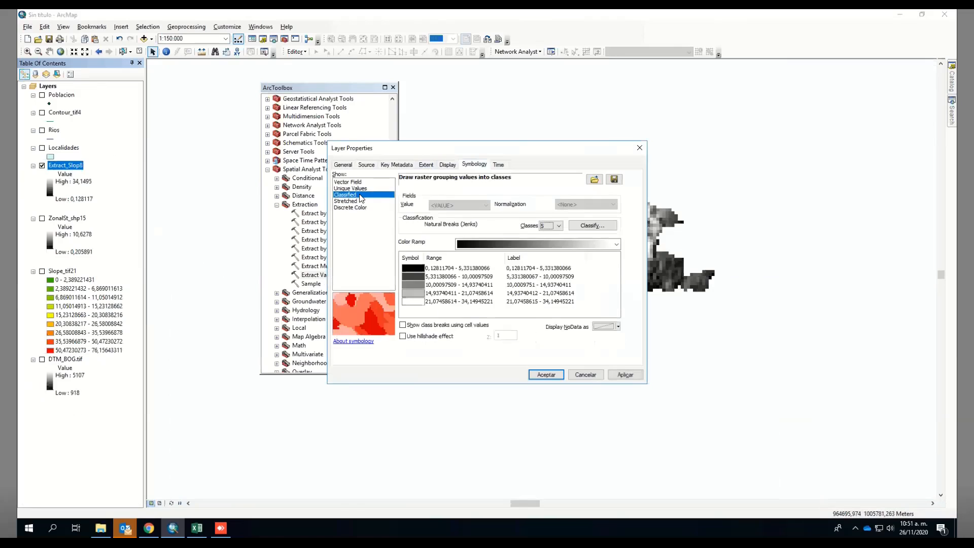
left_click(559, 245)
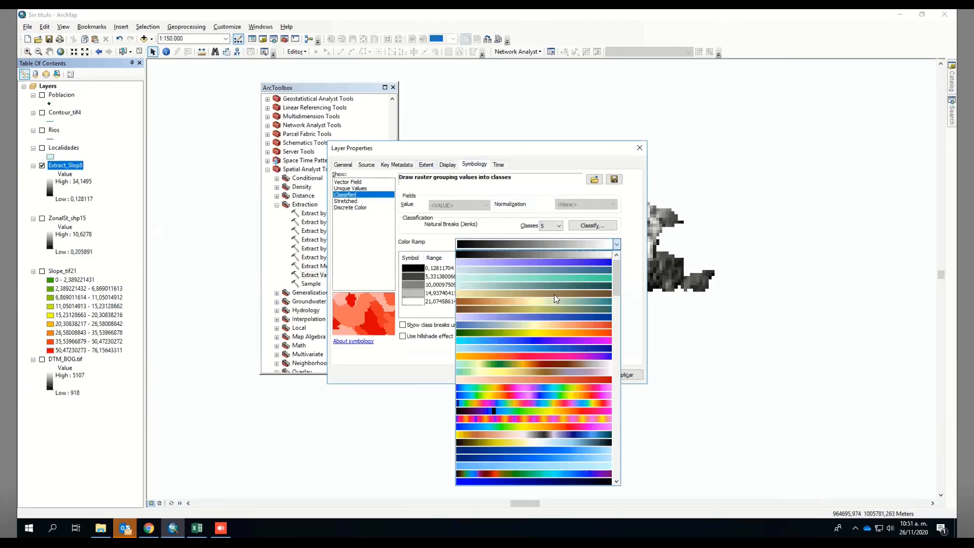
left_click(583, 331)
left_click(544, 376)
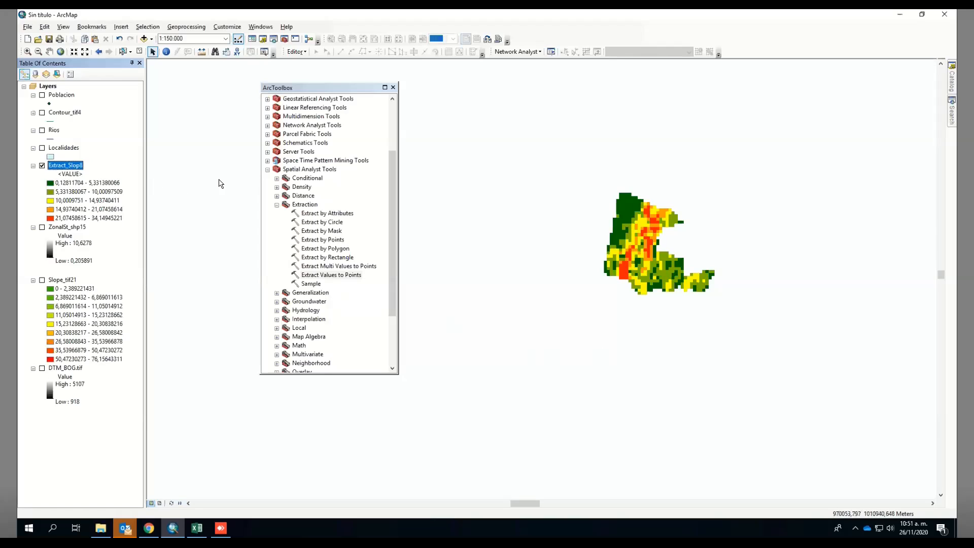
Show the Poblacion points and open the Point Density tool from the Spatial Analyst Density toolset
left_click(277, 205)
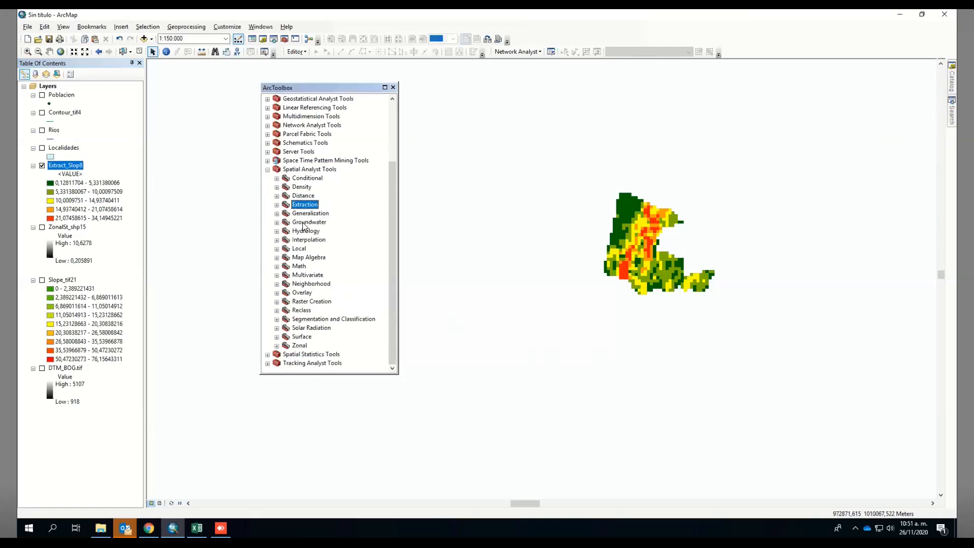
left_click(43, 95)
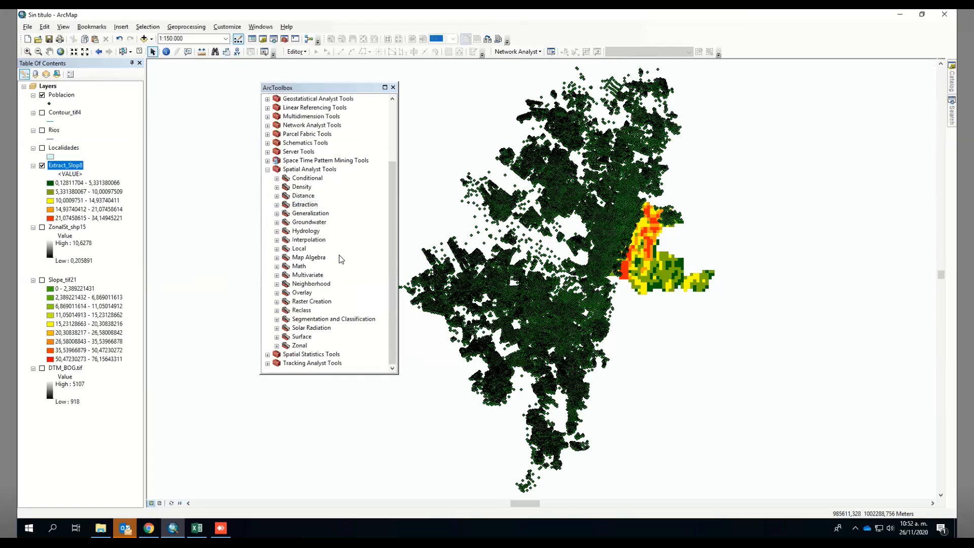
double_click(302, 187)
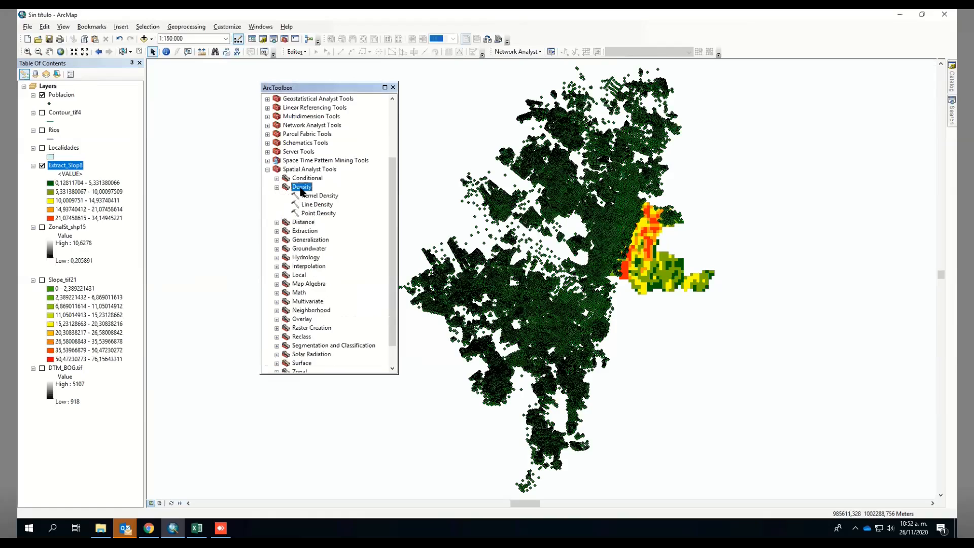
double_click(319, 213)
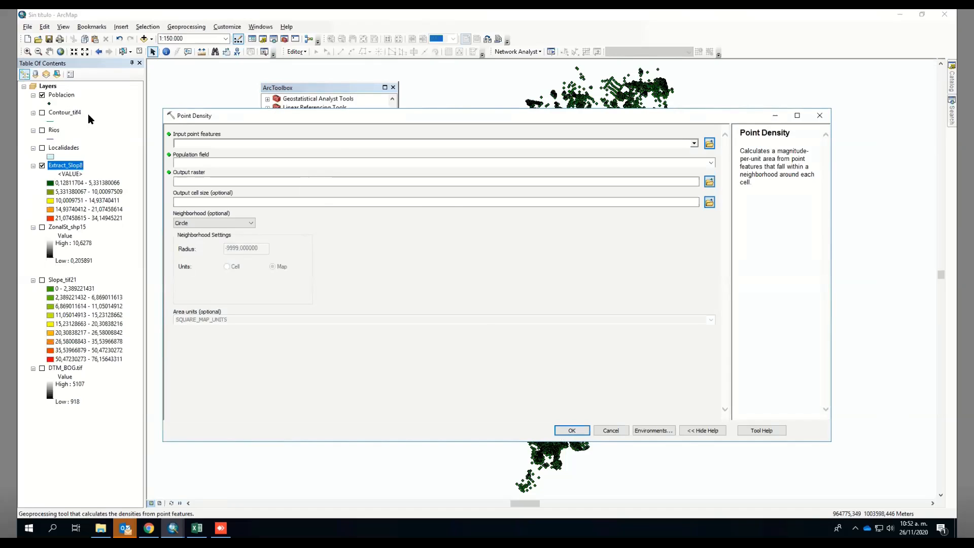
Run Point Density on Poblacion with POB_2010 as the population field, a Circle neighborhood and SQUARE_KILOMETERS area units
left_click(56, 96)
left_click_drag(155, 133, 195, 140)
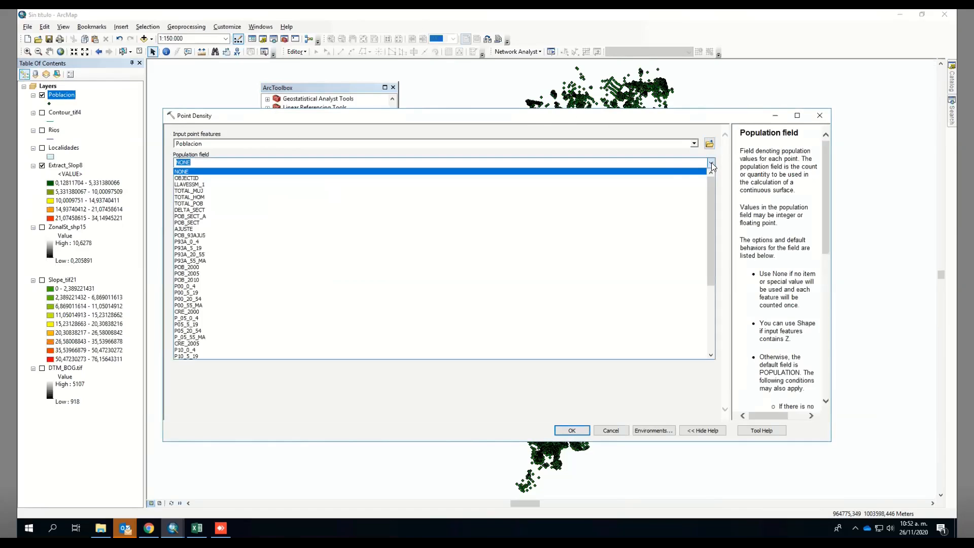
left_click(217, 279)
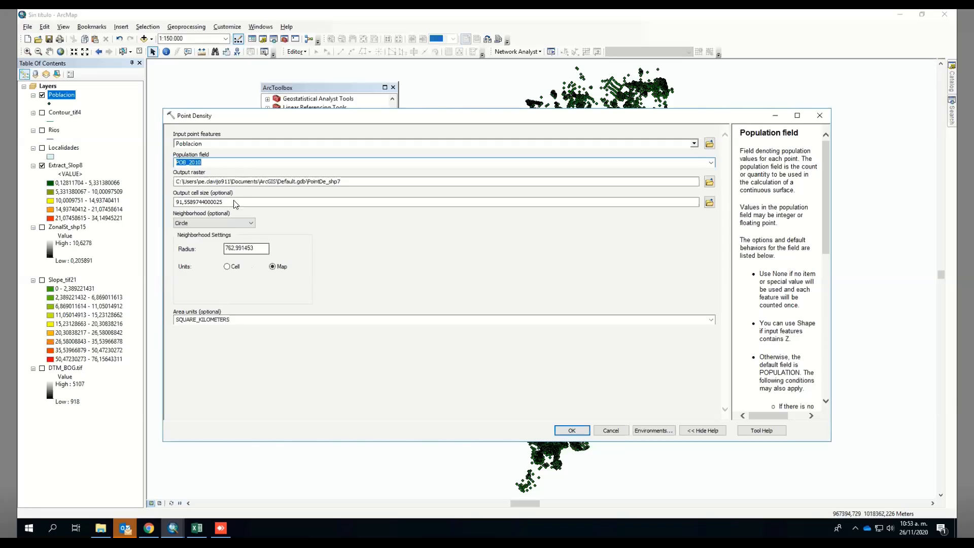
left_click(232, 224)
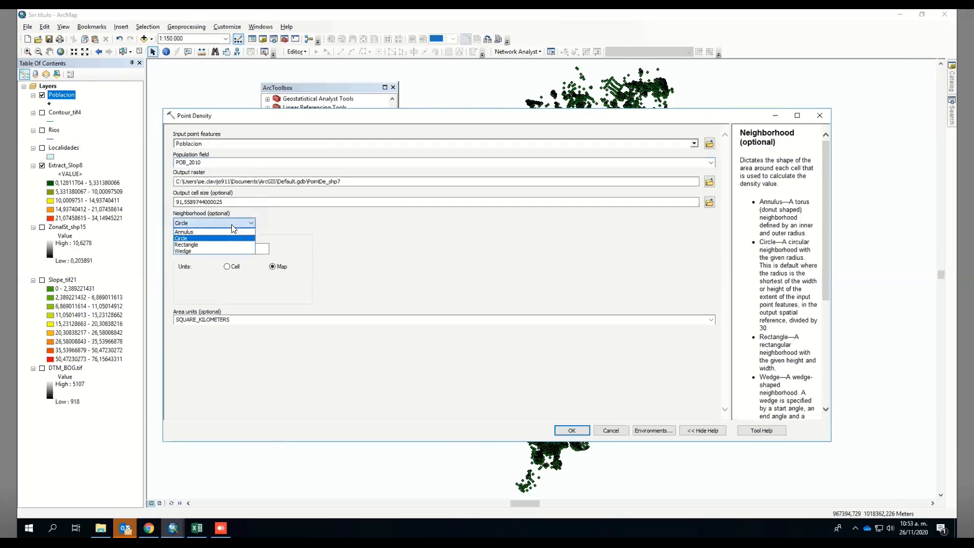
left_click(232, 224)
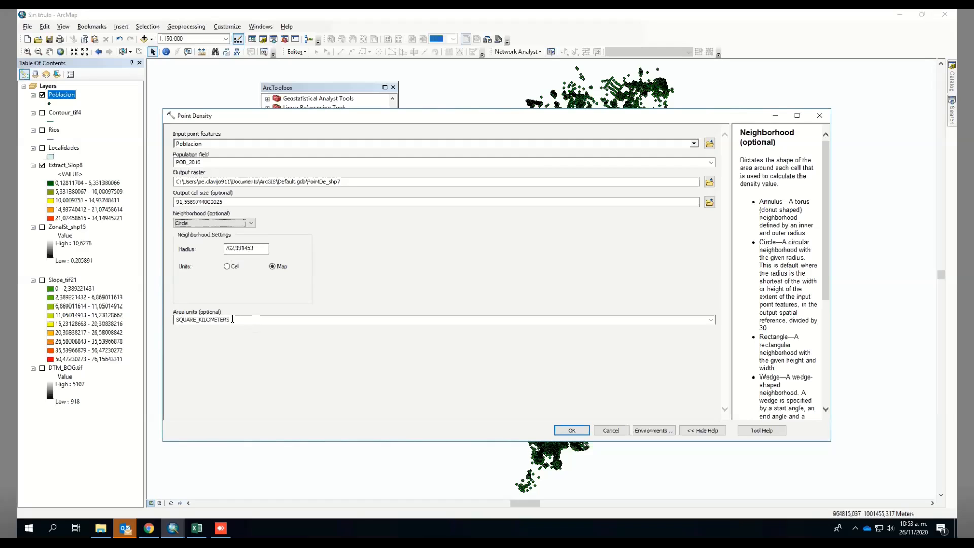
left_click(242, 318)
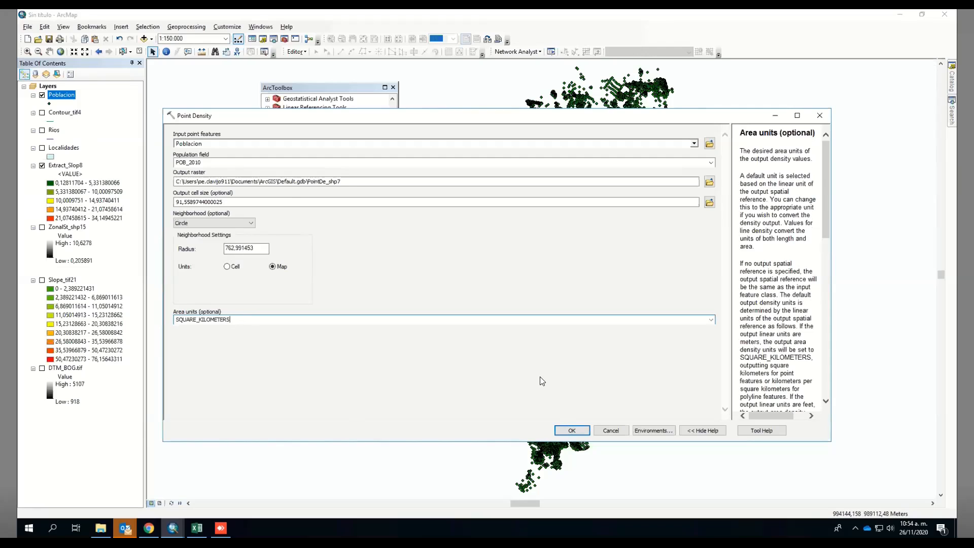
left_click(566, 431)
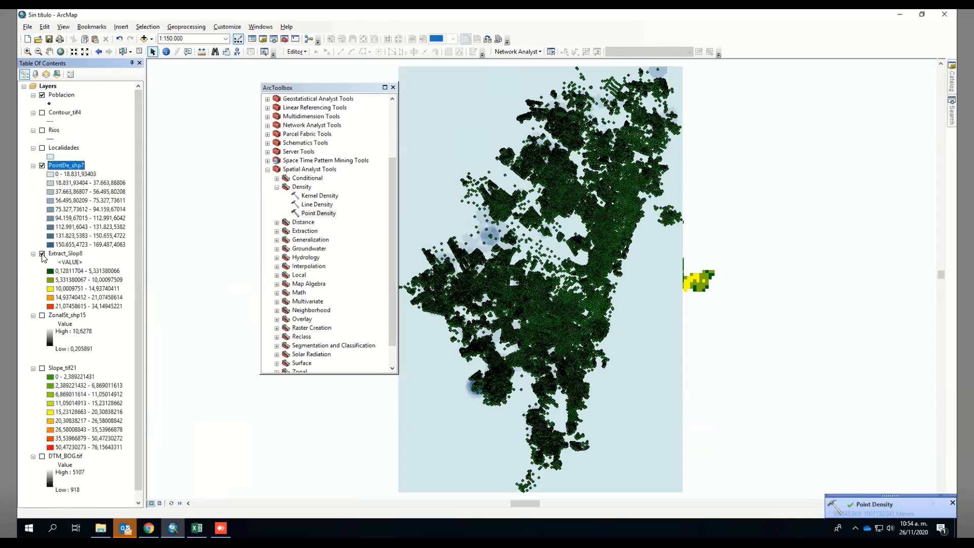
Compare the map with the point density raster off and on, and hide the Poblacion, PointDe_shp7 and Extract_Slop8 layers
left_click(43, 165)
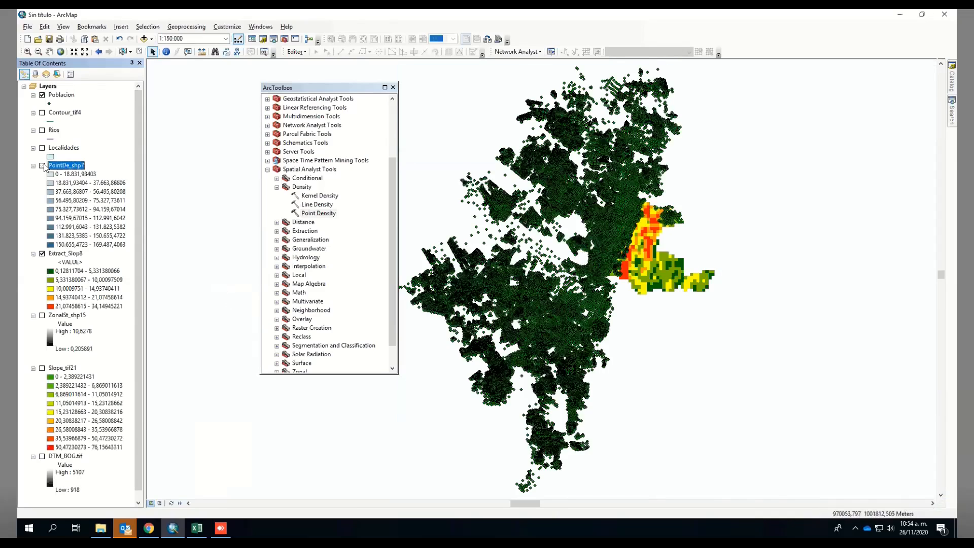
key("space")
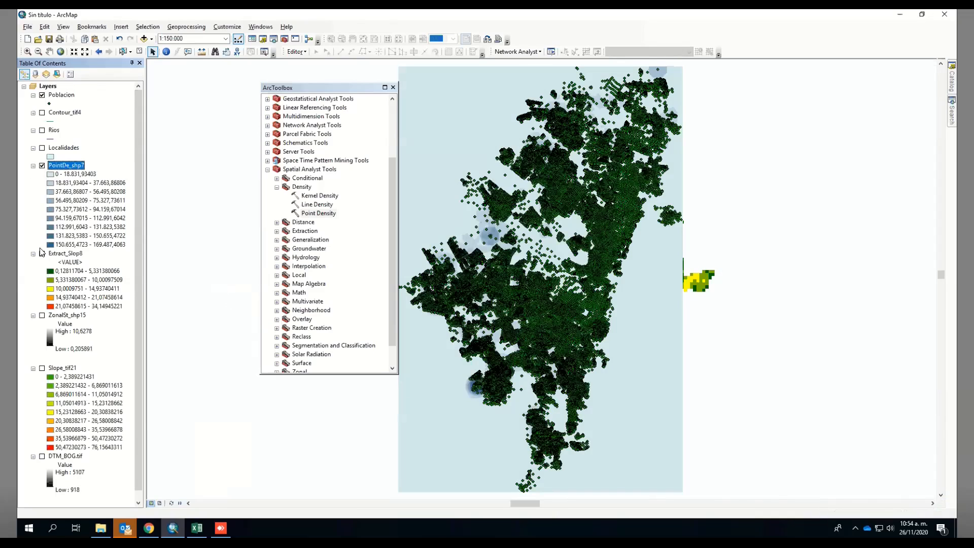
left_click(43, 95)
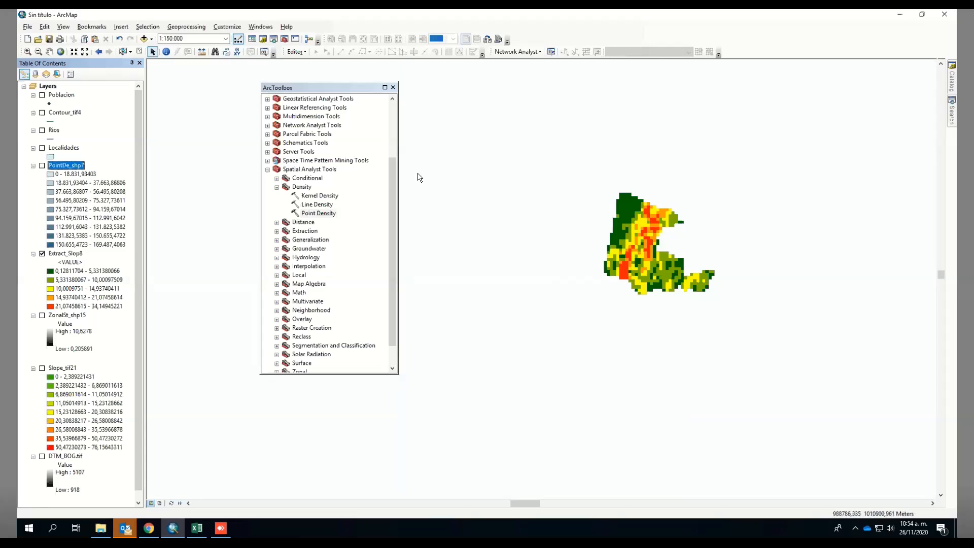
left_click(42, 254)
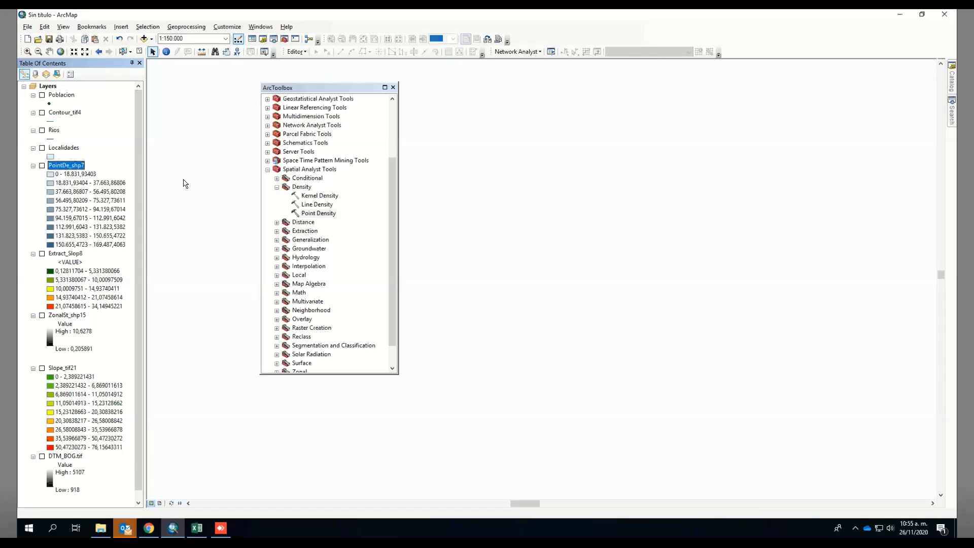
Examine the Quantity by category symbology options in the Localidades layer properties without applying them
left_click(65, 150)
left_click(65, 150)
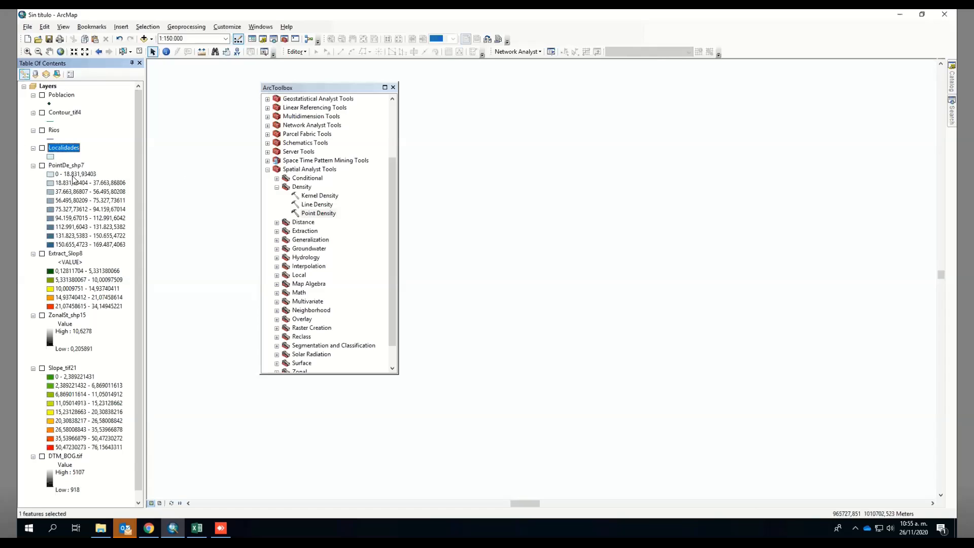
right_click(73, 149)
left_click(121, 352)
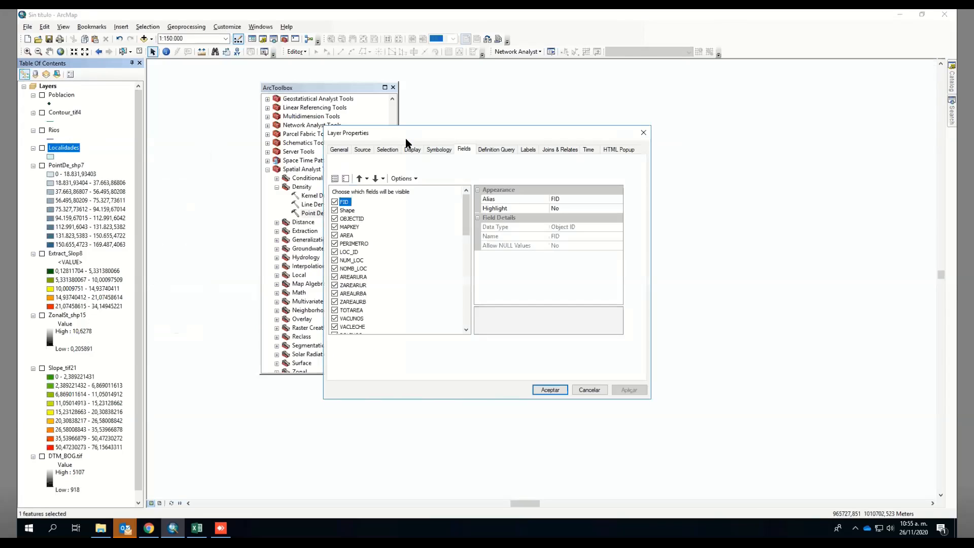
left_click(441, 151)
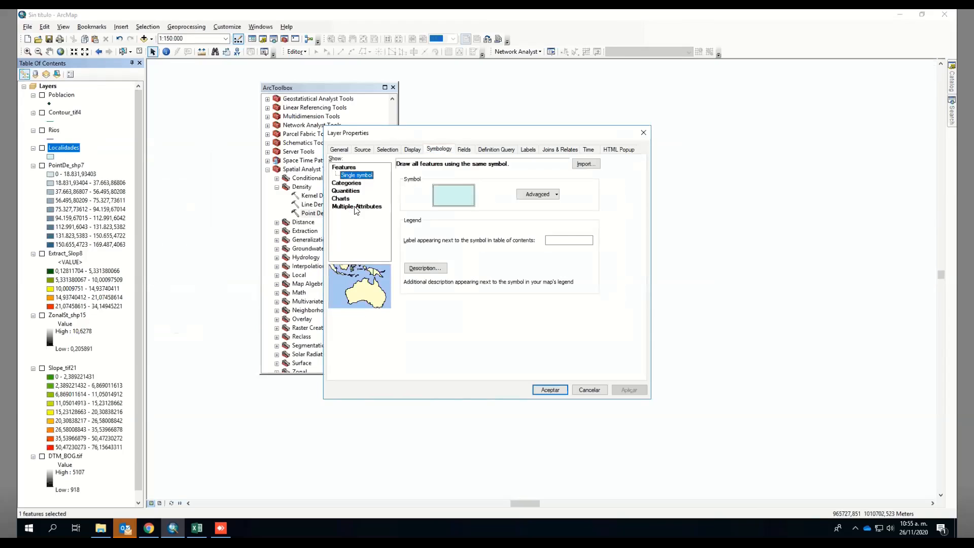
left_click(356, 207)
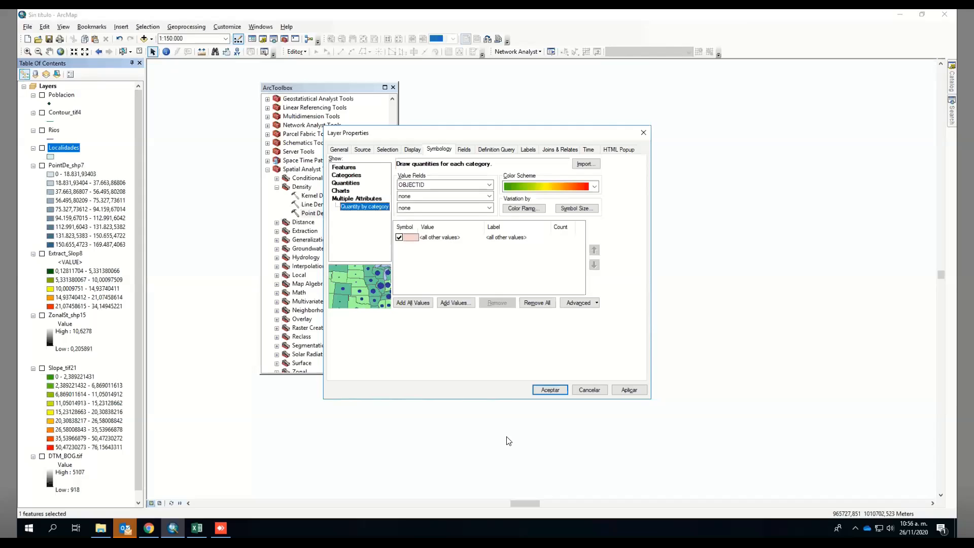
left_click(584, 392)
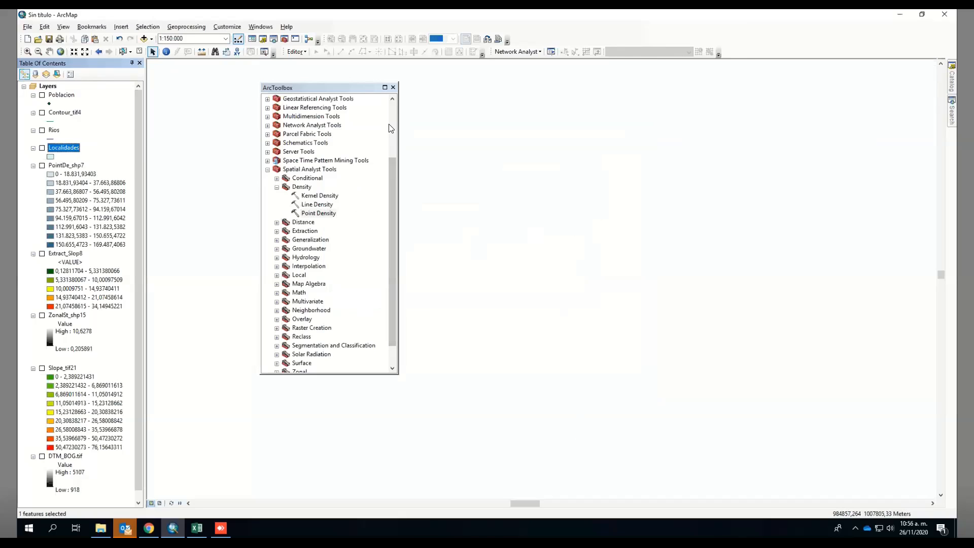
Close and reopen ArcToolbox, and collapse the Density toolset
left_click(393, 87)
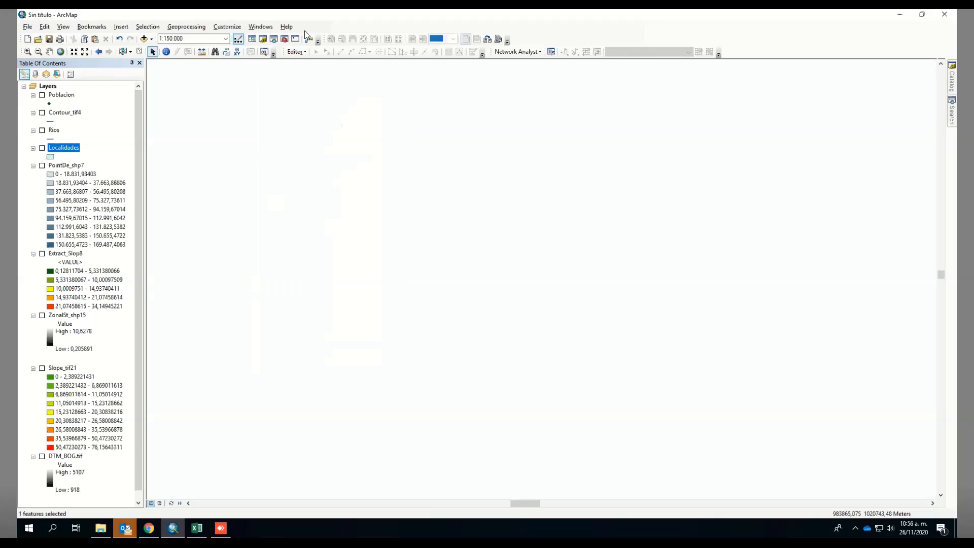
left_click(284, 39)
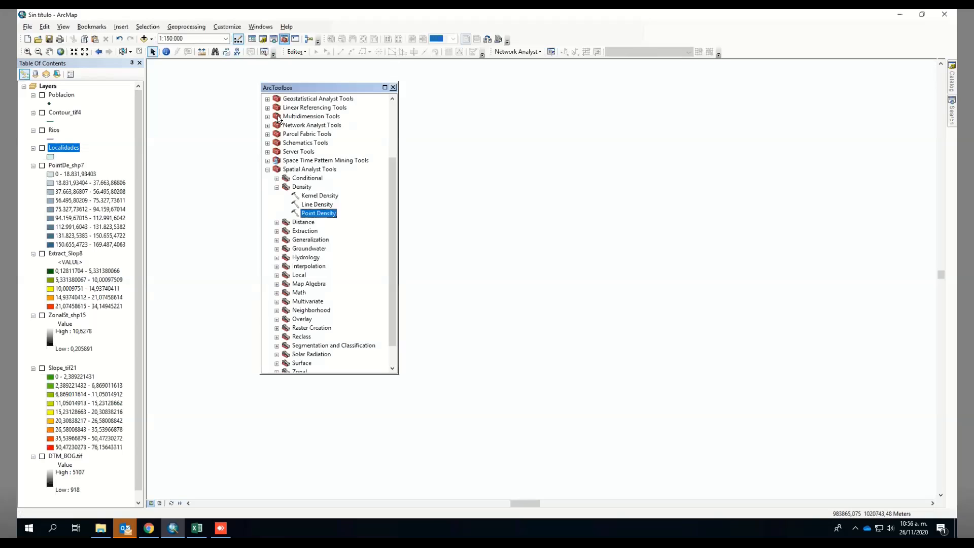
left_click(278, 187)
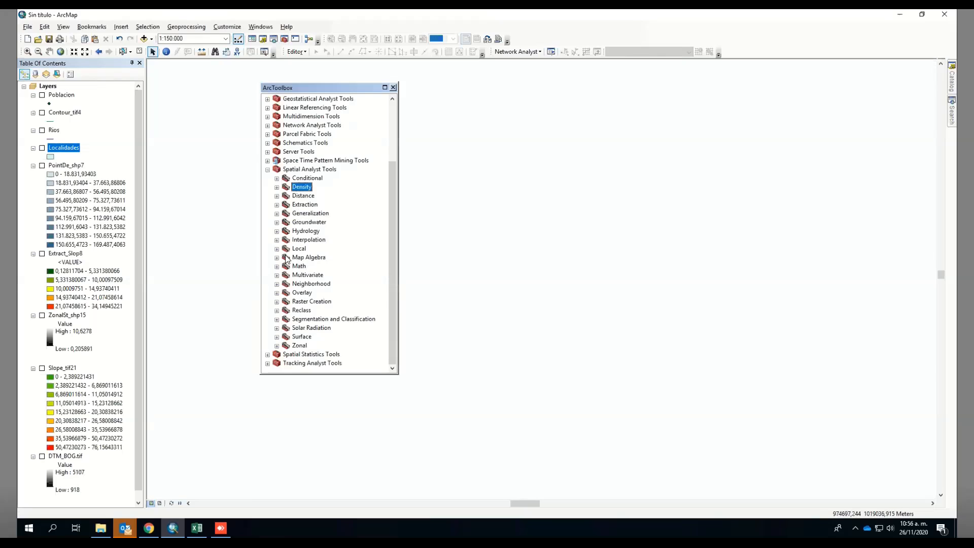
Add the Troncal_Transmilenio line layer from the DatosGeo_20202.gdb geodatabase to the map
left_click(144, 39)
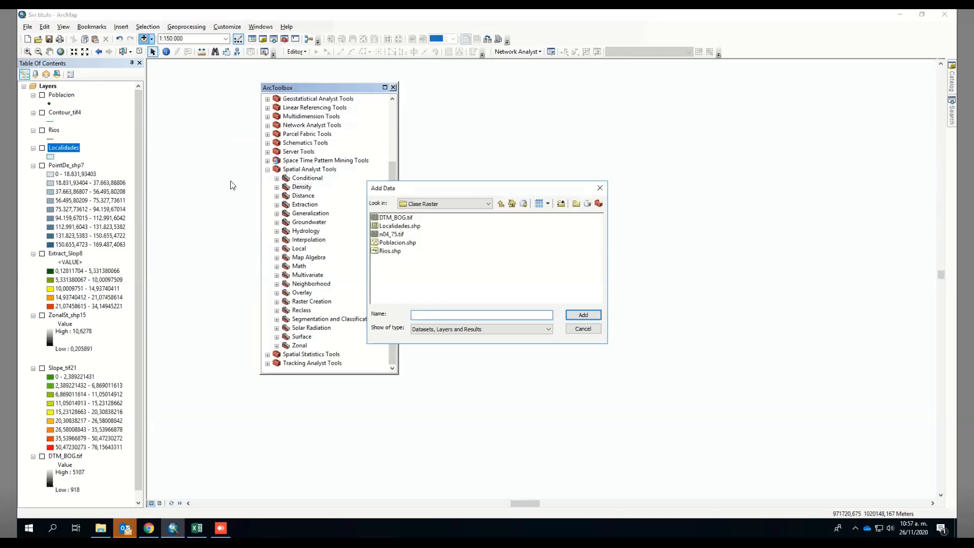
left_click(501, 204)
double_click(409, 284)
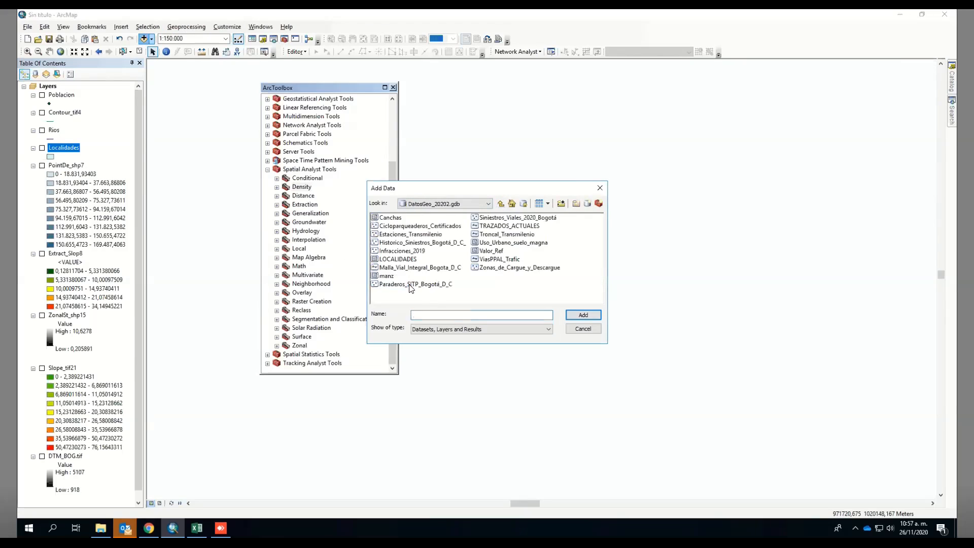
double_click(507, 235)
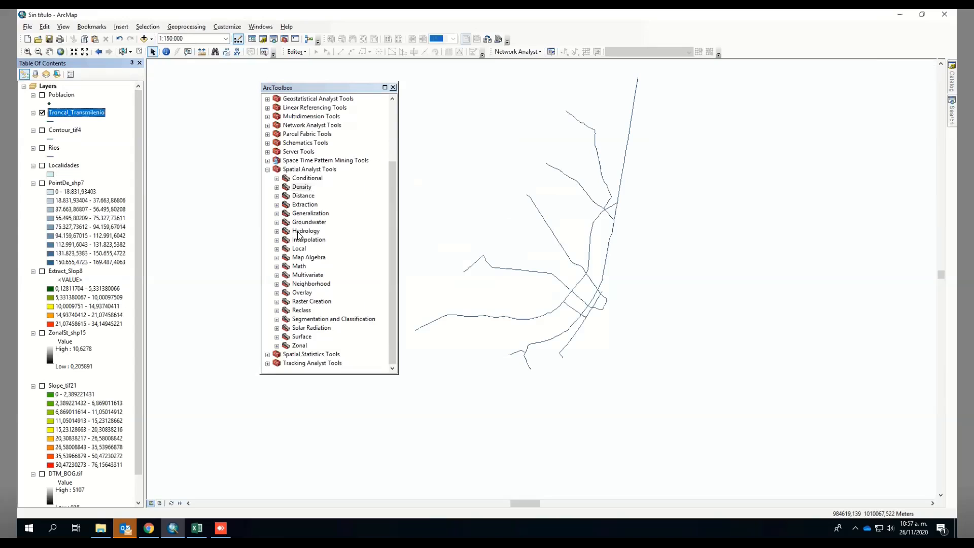
Run Euclidean Distance on the Troncal_Transmilenio layer, keeping the default output raster and cell size
left_click(278, 196)
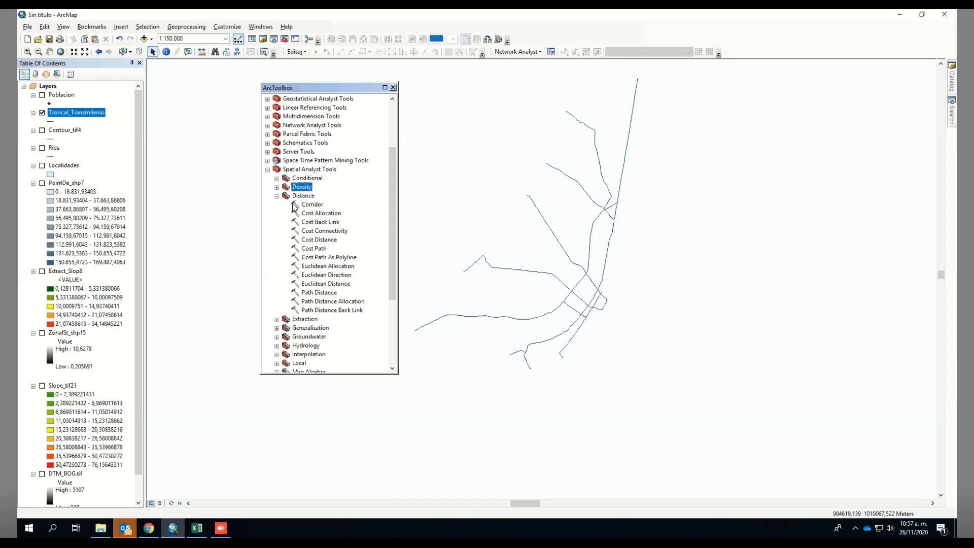
double_click(317, 283)
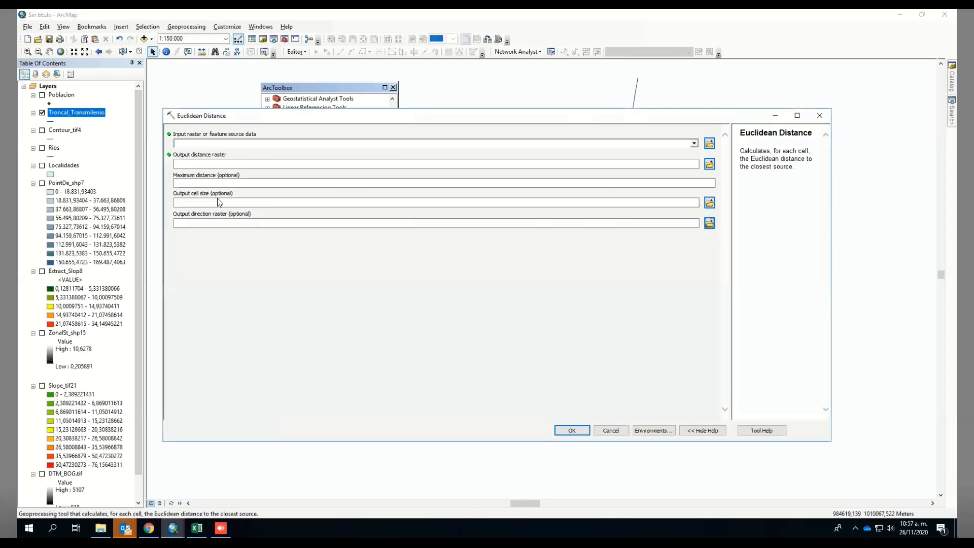
left_click_drag(69, 116, 204, 142)
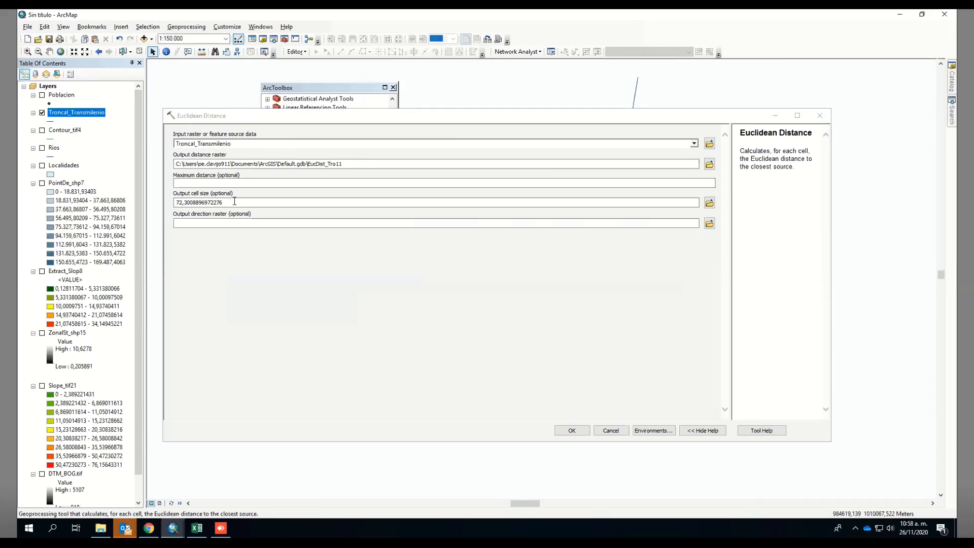
left_click(577, 428)
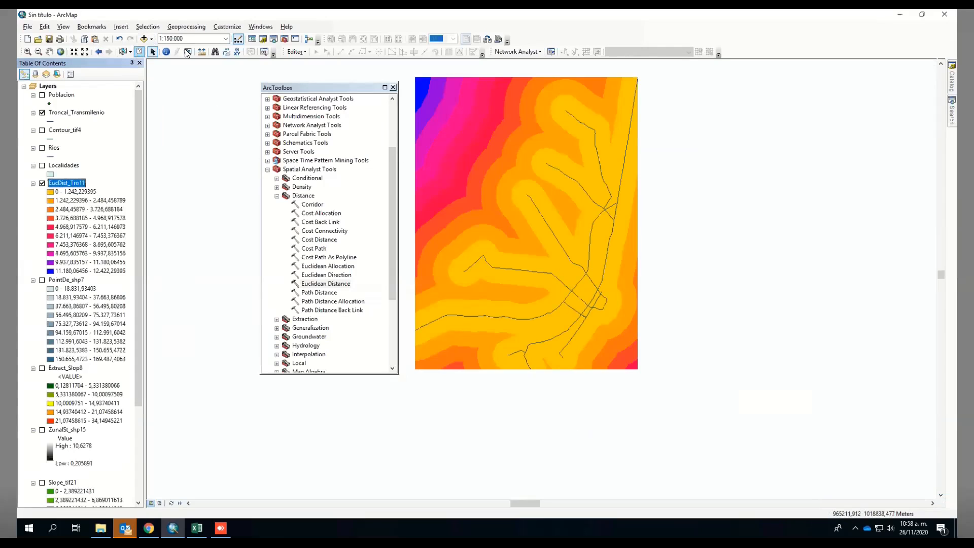
Identify the pixel values of the Euclidean distance raster at several places near and far from the trunk lines
left_click(166, 51)
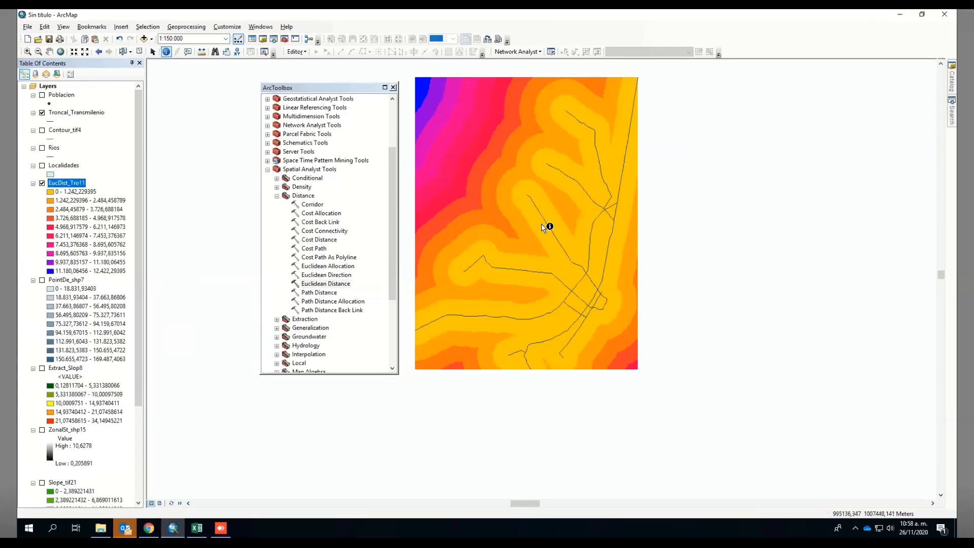
left_click(601, 225)
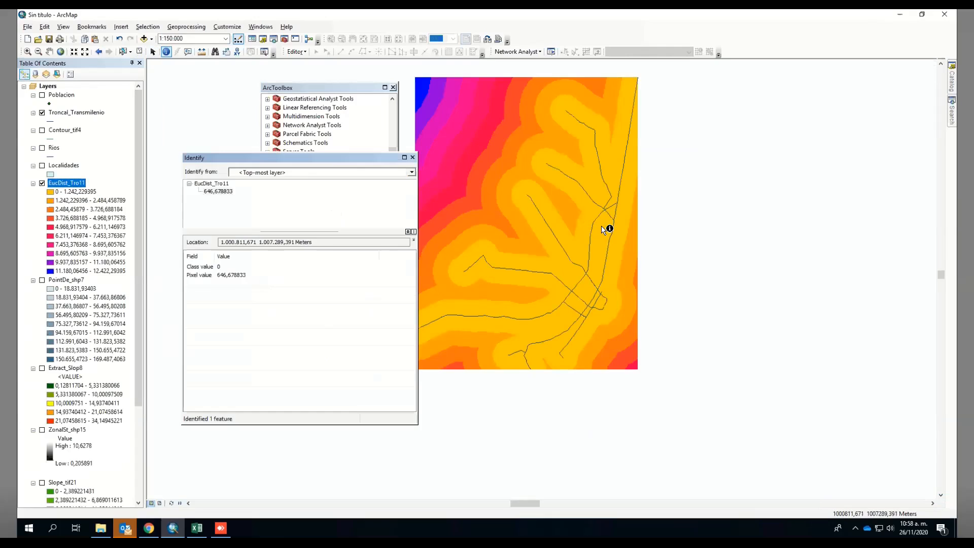
left_click(582, 221)
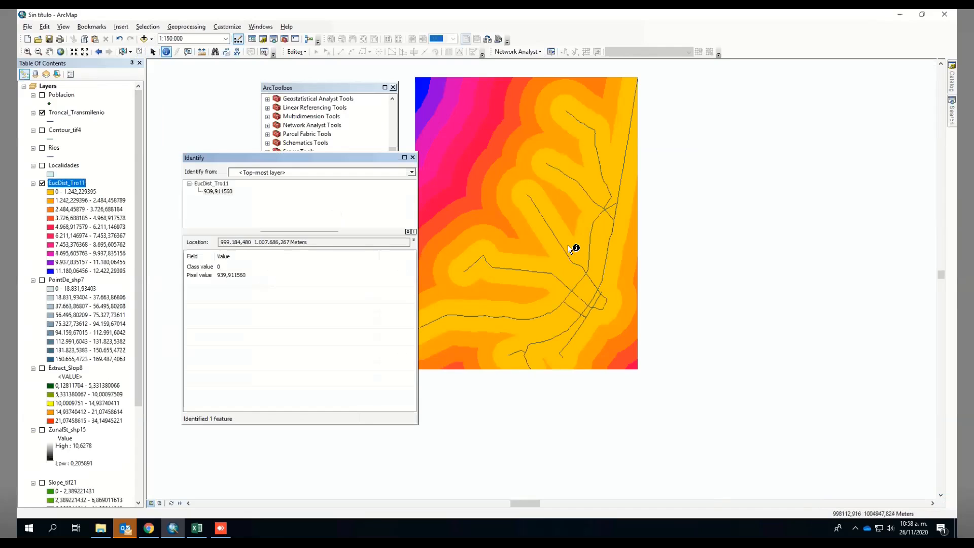
left_click(570, 241)
left_click(555, 111)
left_click(495, 110)
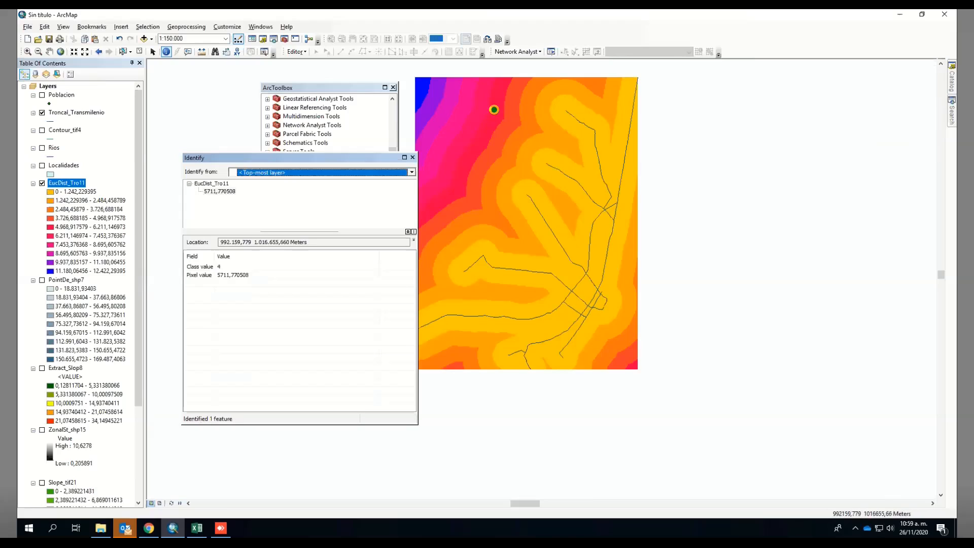
left_click(476, 147)
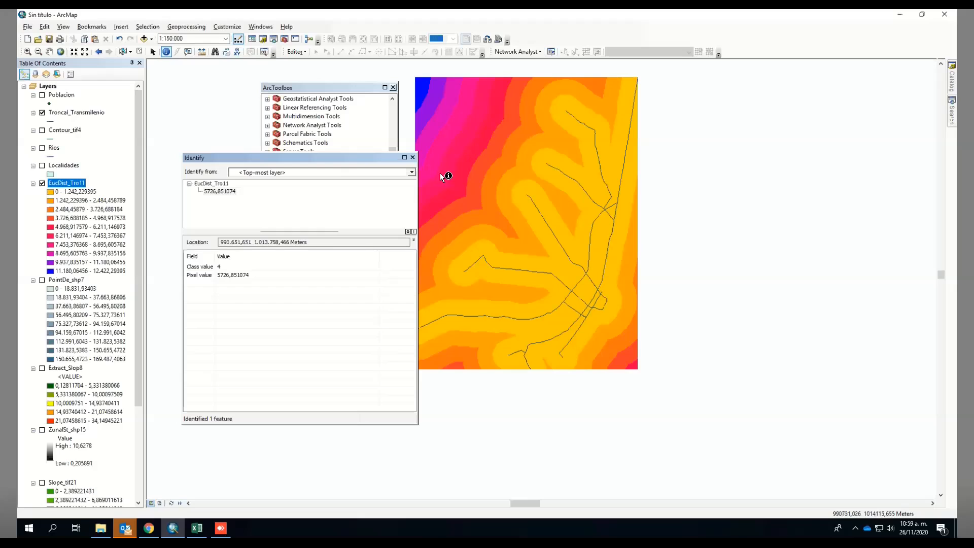
Review the current session's geoprocessing results and reopen the Euclidean Distance run's parameters, closing them without rerunning
left_click(187, 26)
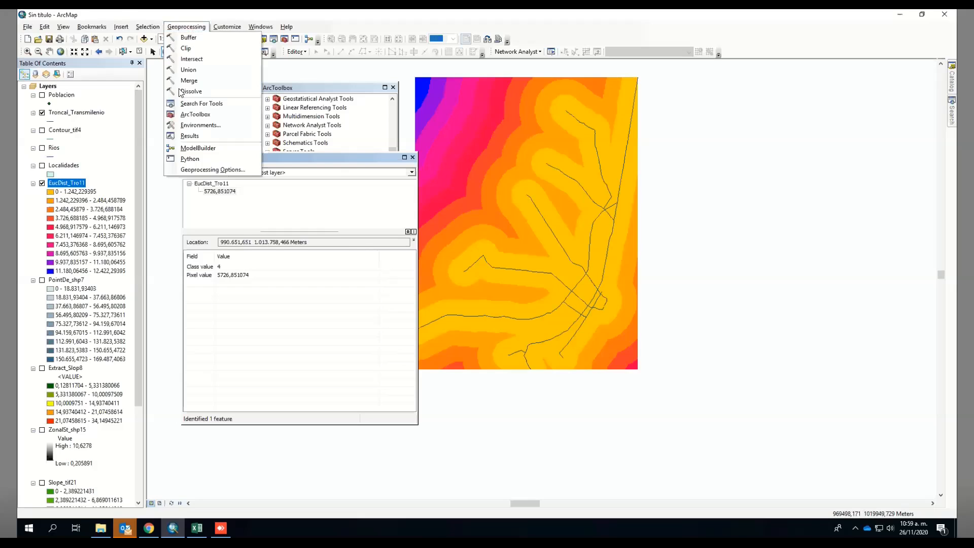
left_click(207, 136)
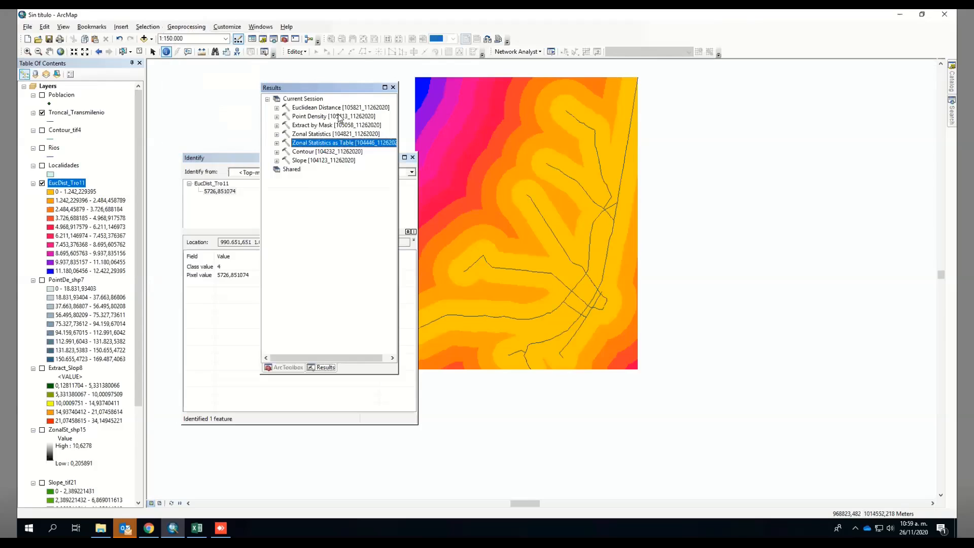
double_click(320, 99)
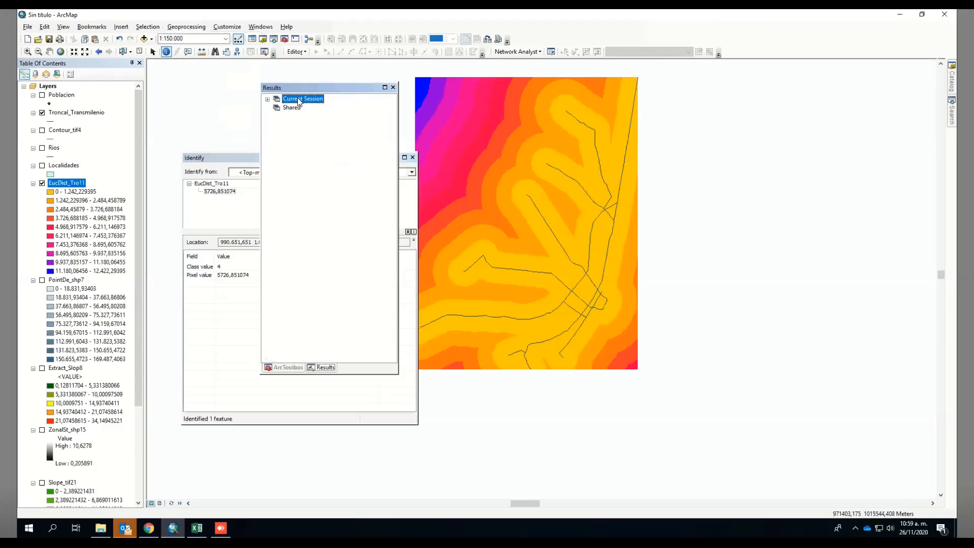
left_click(268, 100)
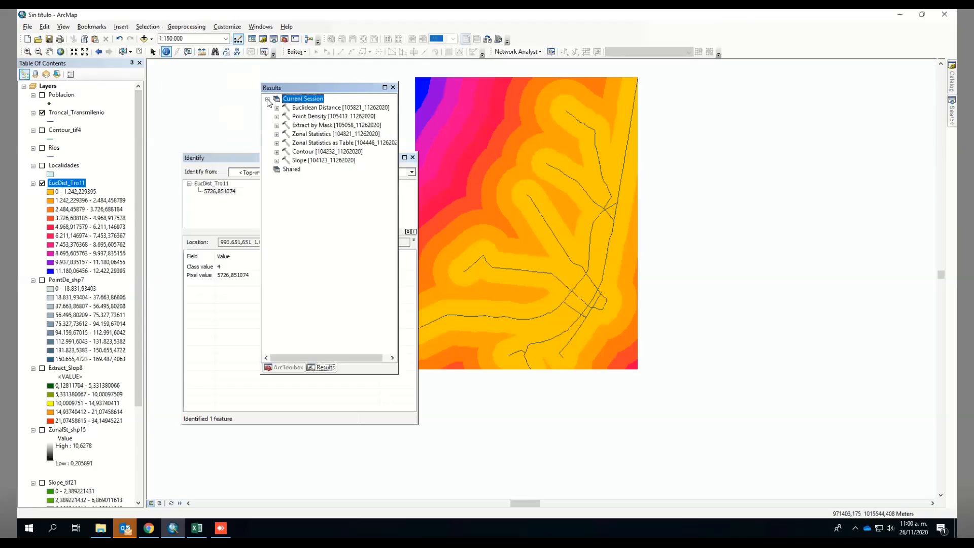
left_click(306, 110)
double_click(306, 109)
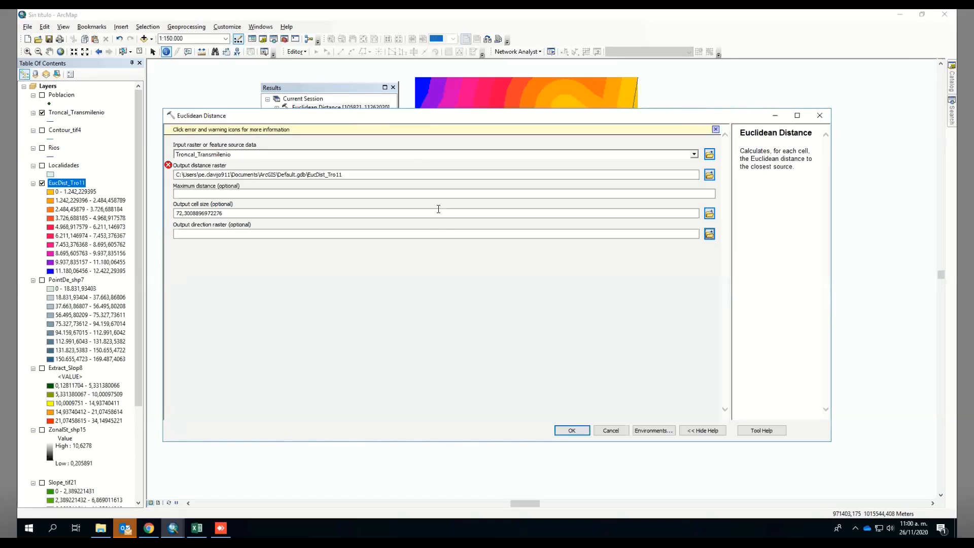
left_click(606, 432)
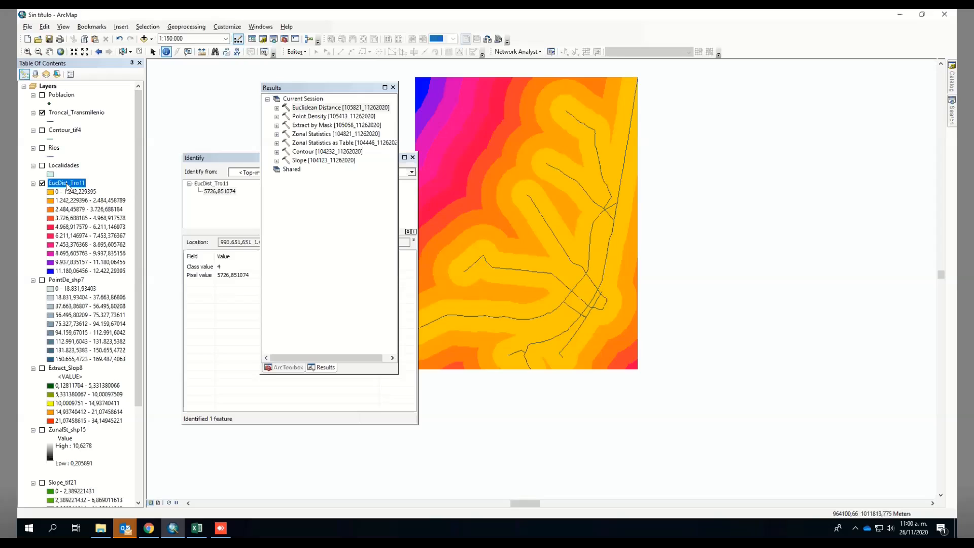
Remove the Troncal_Transmilenio, Contour_tif4, EucDist_Tro11, PointDe_shp7, Extract_Slop8, ZonalSt_shp15 and Slope_tif21 layers from the map
left_click(61, 113)
left_click(65, 131, "ctrl")
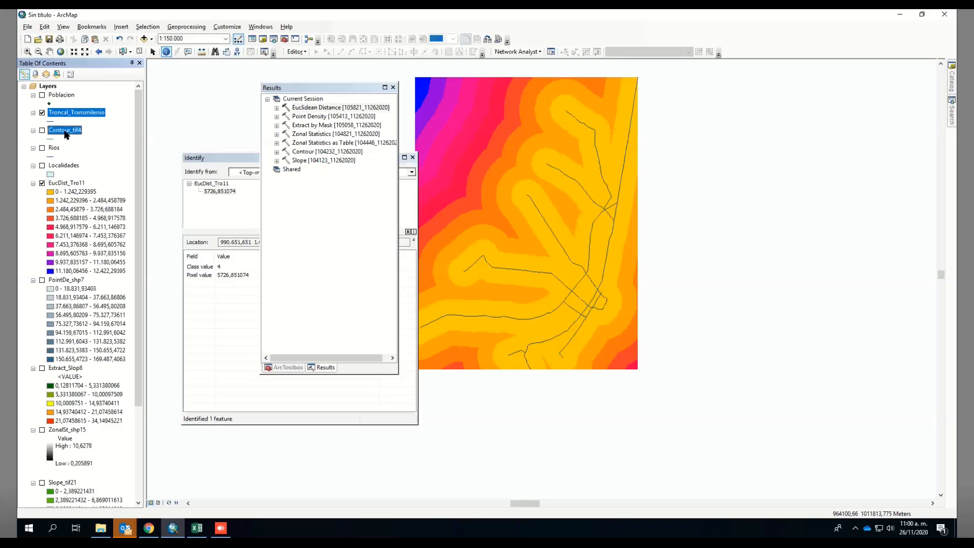
left_click(75, 182, "ctrl")
left_click(74, 280, "ctrl")
left_click(74, 368, "ctrl")
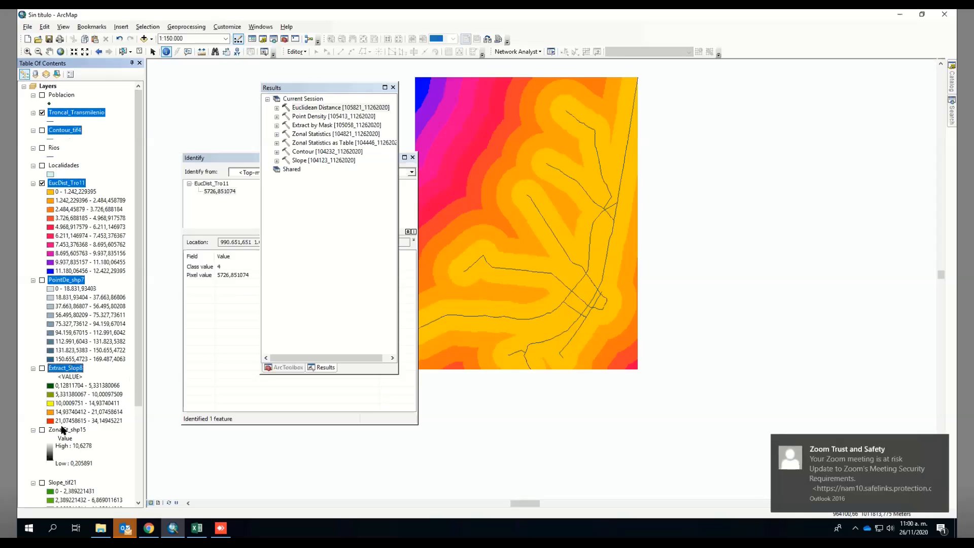
left_click(62, 430, "ctrl")
left_click_drag(137, 379, 143, 491)
left_click(71, 359, "ctrl")
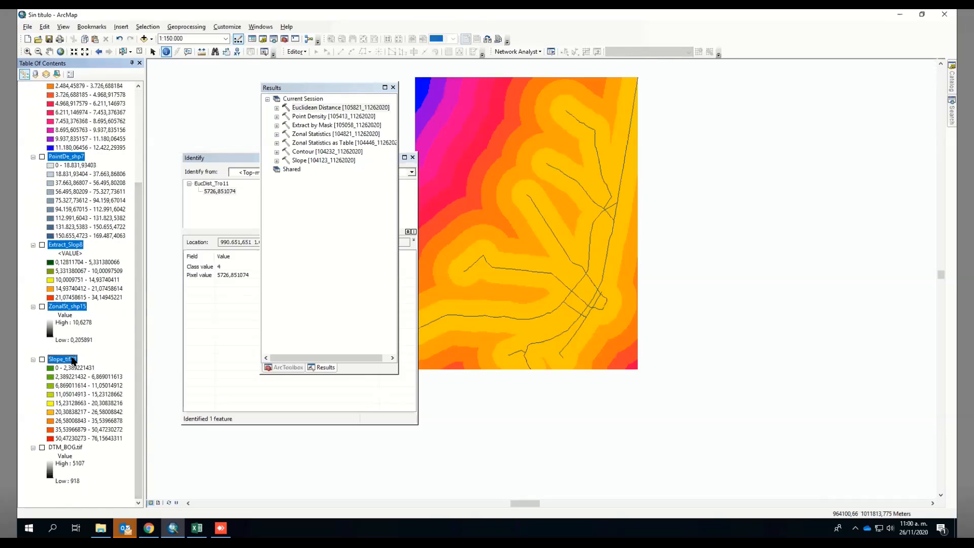
right_click(66, 360)
left_click(92, 376)
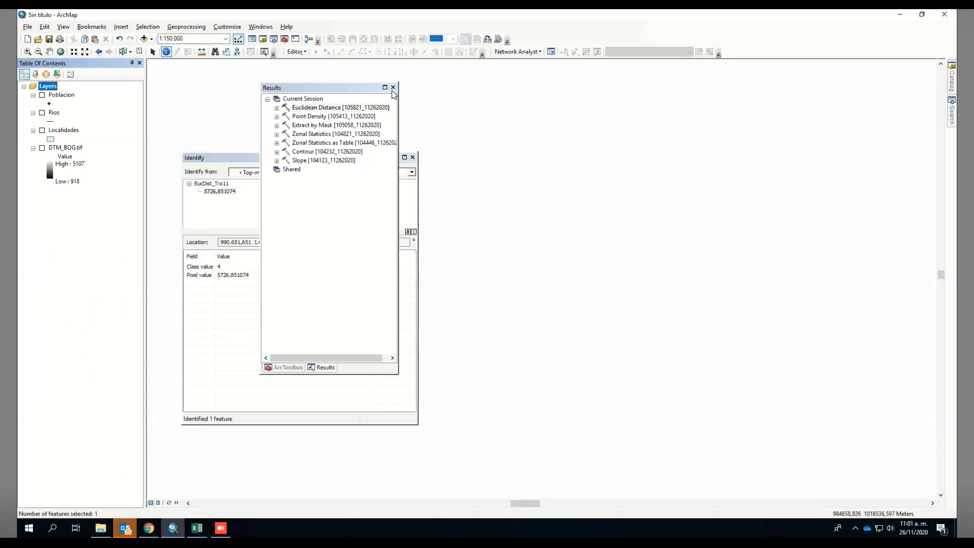
Close the Results and Identify windows, and reopen ArcToolbox with the Distance toolset collapsed
left_click(393, 87)
left_click(413, 157)
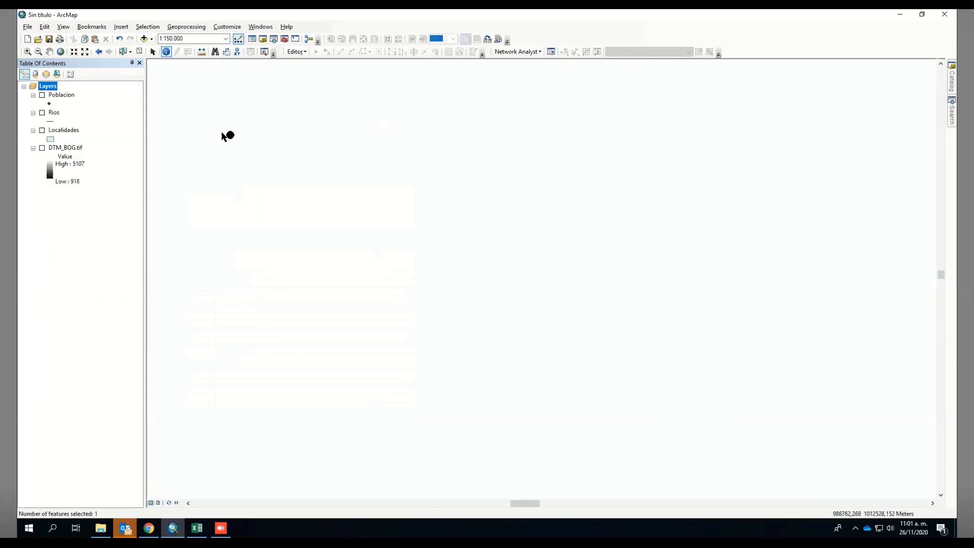
left_click(284, 40)
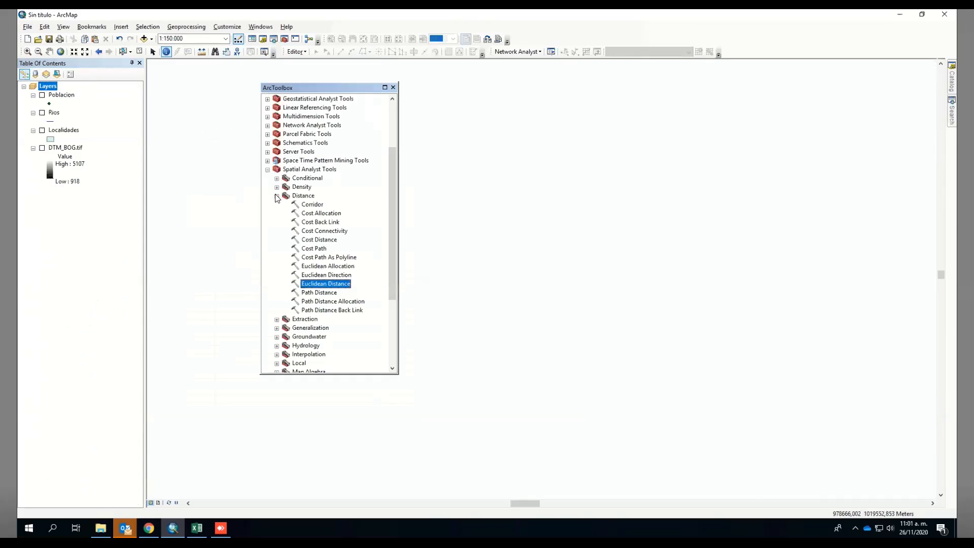
double_click(294, 194)
left_click_drag(363, 90, 271, 111)
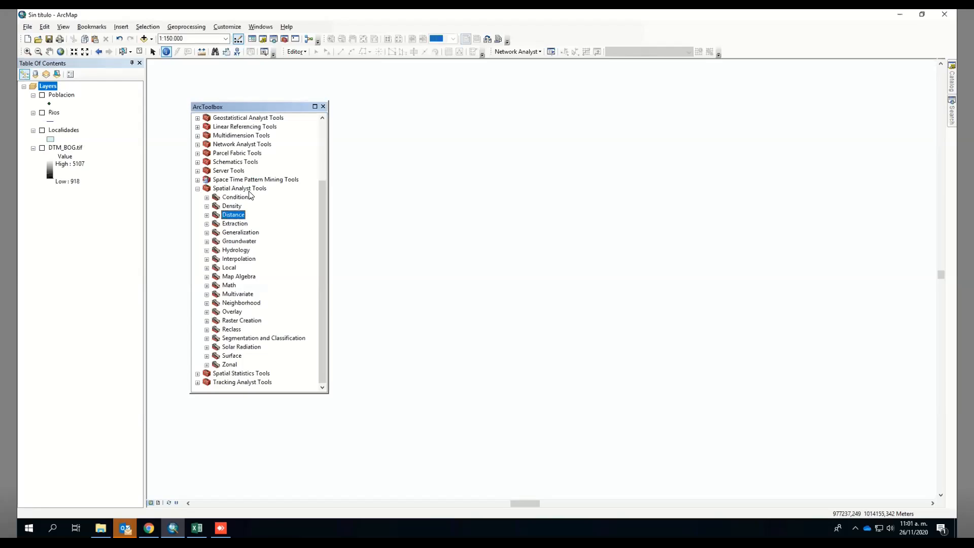
Remove the Poblacion layer from the map
right_click(57, 96)
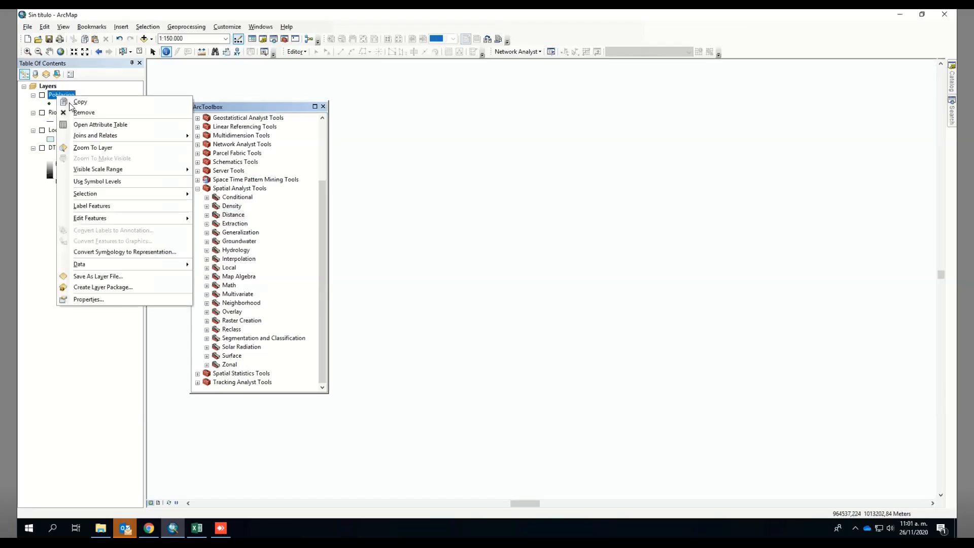
left_click(83, 113)
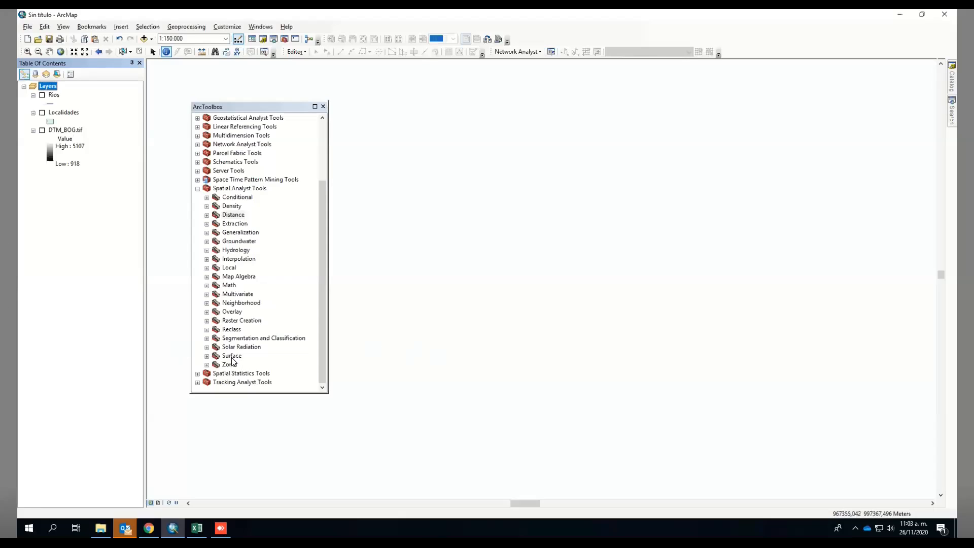
Open the Slope tool from the Surface toolset and set DTM_BOG.tif as the input raster, keeping DEGREE as the output measurement
left_click(207, 356)
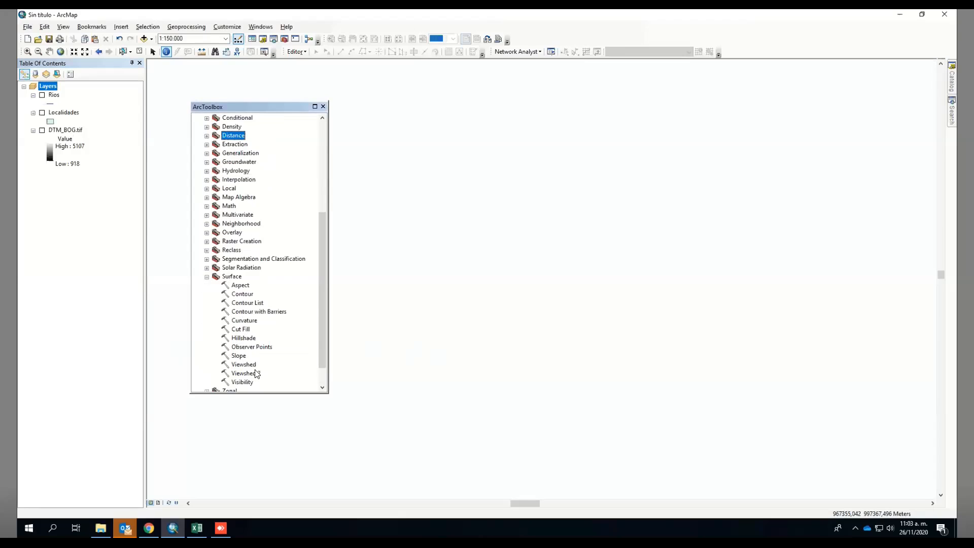
double_click(239, 356)
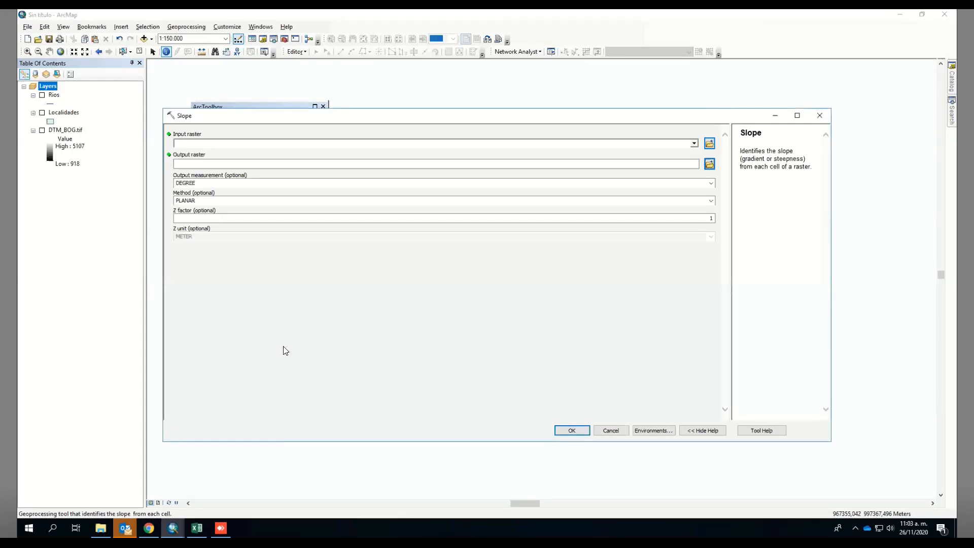
left_click_drag(66, 130, 206, 144)
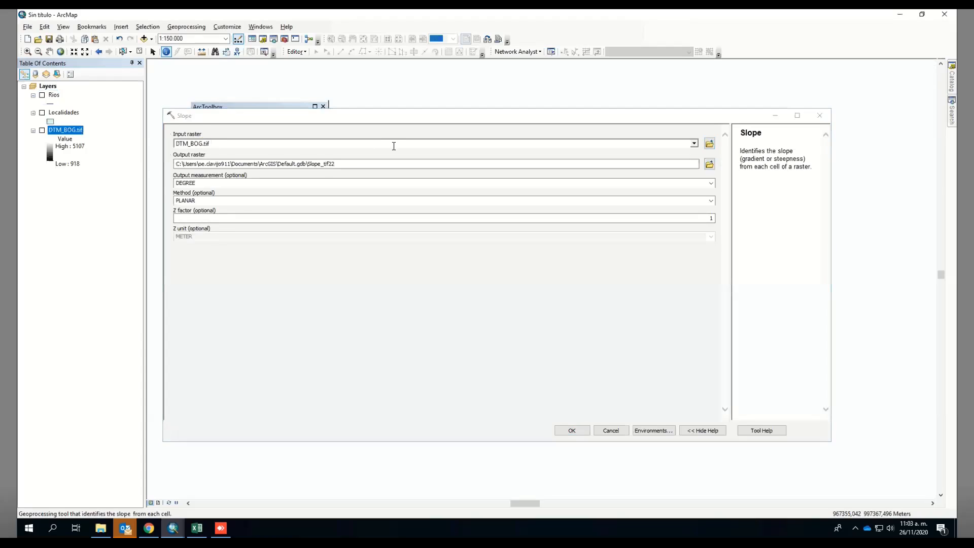
left_click(196, 183)
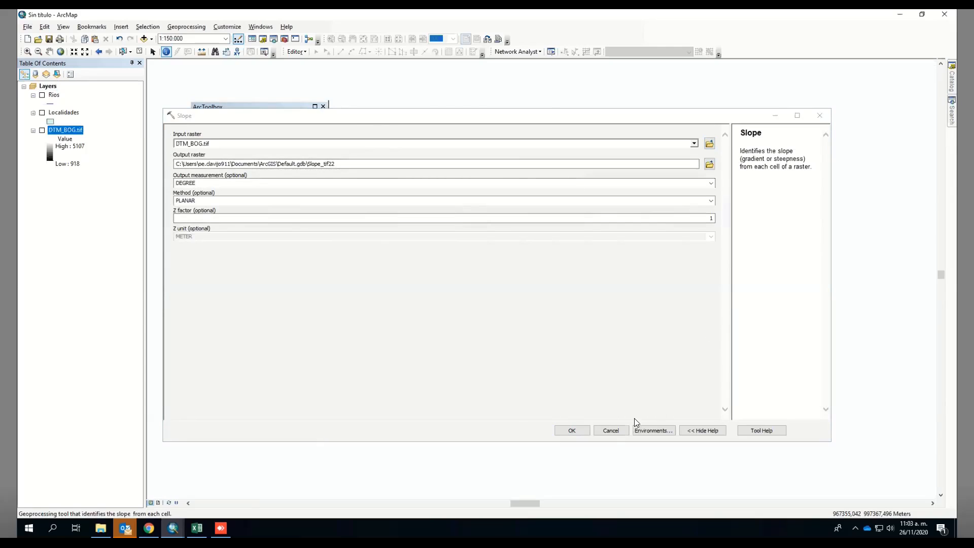
left_click(647, 429)
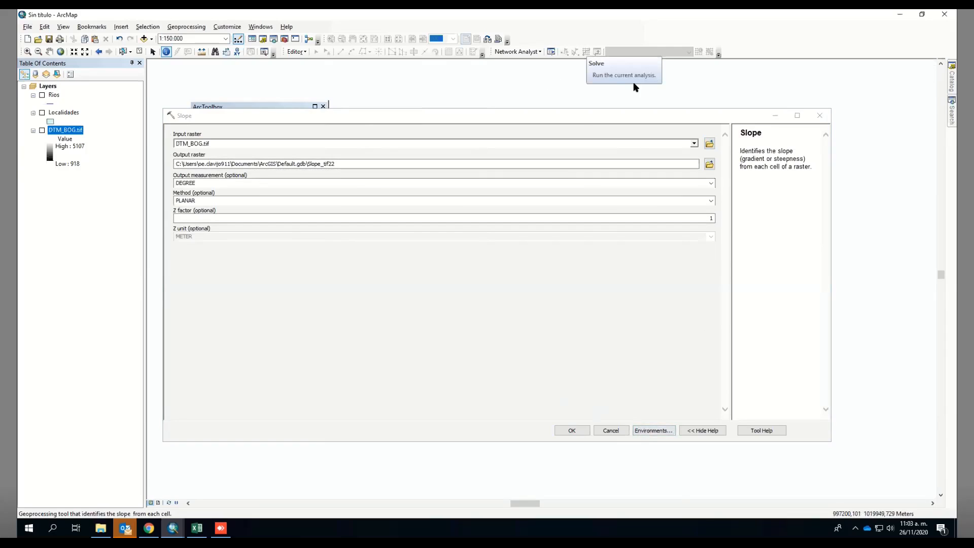
mouse_move(357, 299)
left_mouse_down()
mouse_move(471, 344)
mouse_move(532, 320)
mouse_move(592, 273)
left_mouse_up()
mouse_move(359, 296)
left_mouse_down()
mouse_move(461, 237)
mouse_move(594, 265)
left_mouse_up()
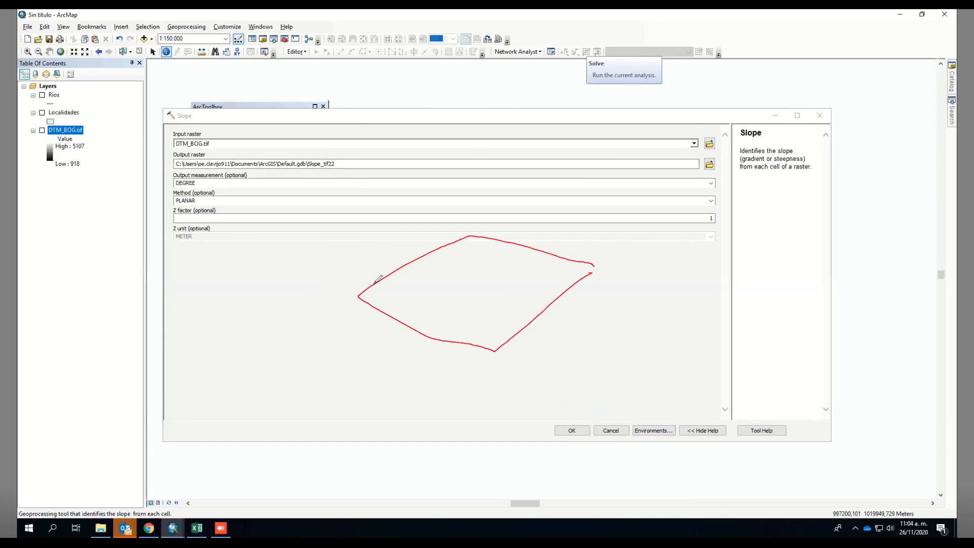
mouse_move(374, 284)
left_mouse_down()
mouse_move(387, 292)
mouse_move(376, 306)
mouse_move(399, 286)
left_mouse_up()
mouse_move(356, 312)
left_mouse_down()
mouse_move(380, 336)
mouse_move(430, 341)
left_mouse_up()
key("ctrl+z")
mouse_move(356, 324)
left_mouse_down()
mouse_move(446, 352)
mouse_move(473, 373)
mouse_move(584, 289)
mouse_move(462, 252)
mouse_move(419, 261)
mouse_move(346, 311)
mouse_move(352, 327)
left_mouse_up()
left_click(352, 315)
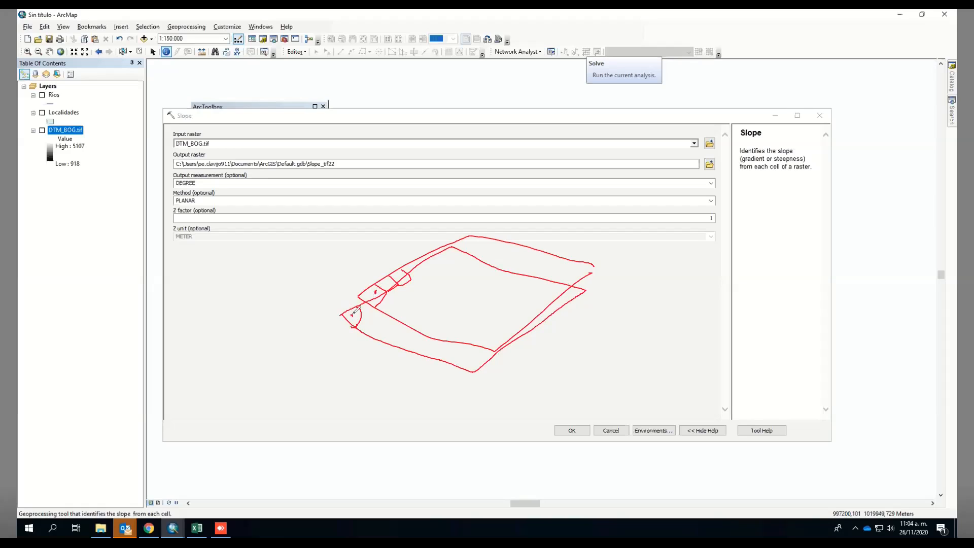
left_click_drag(376, 289, 376, 293)
left_click_drag(378, 291, 376, 292)
left_click(352, 315)
left_click_drag(365, 299, 376, 291)
left_click(352, 315)
left_click(353, 317)
key("Escape")
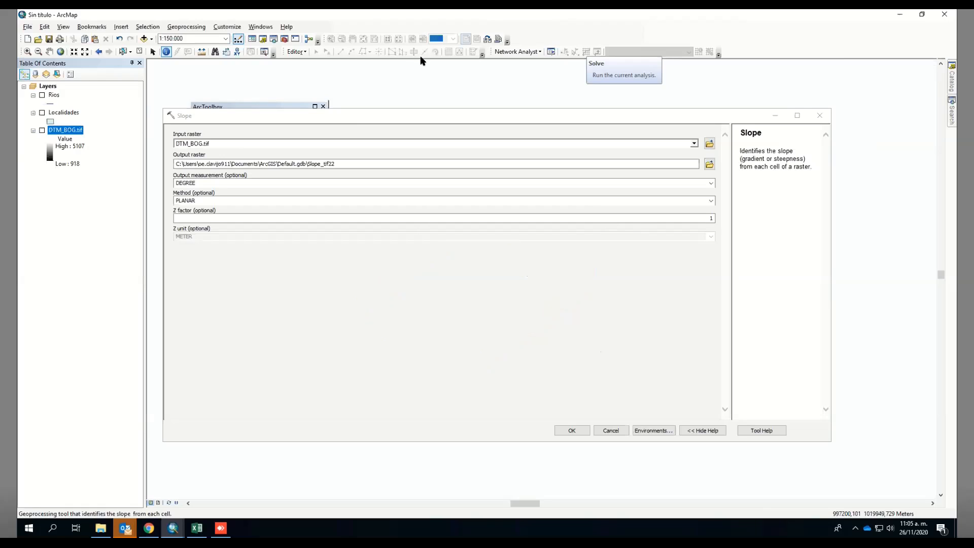
Set the Slope tool's processing extent to Same as layer Localidades and run the tool on DTM_BOG.tif
left_click(656, 429)
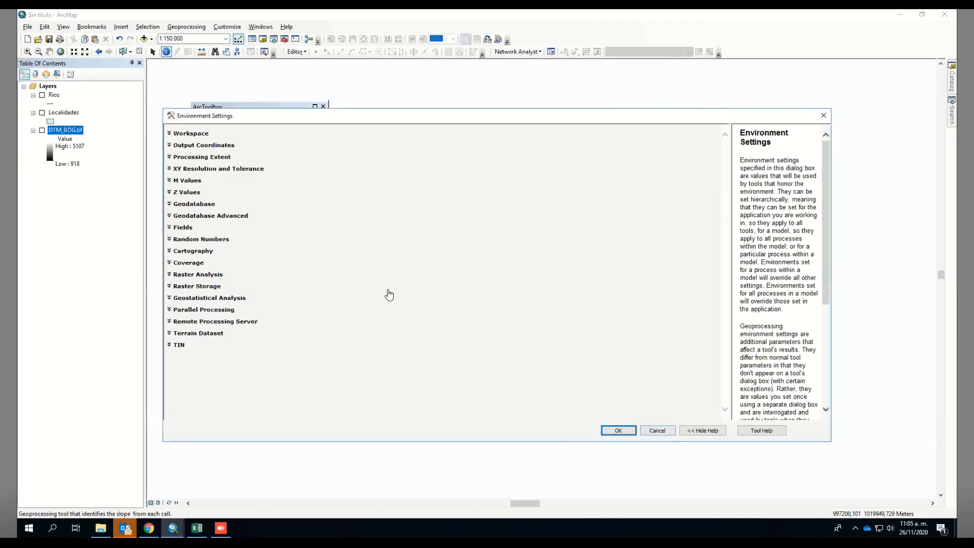
left_click(202, 158)
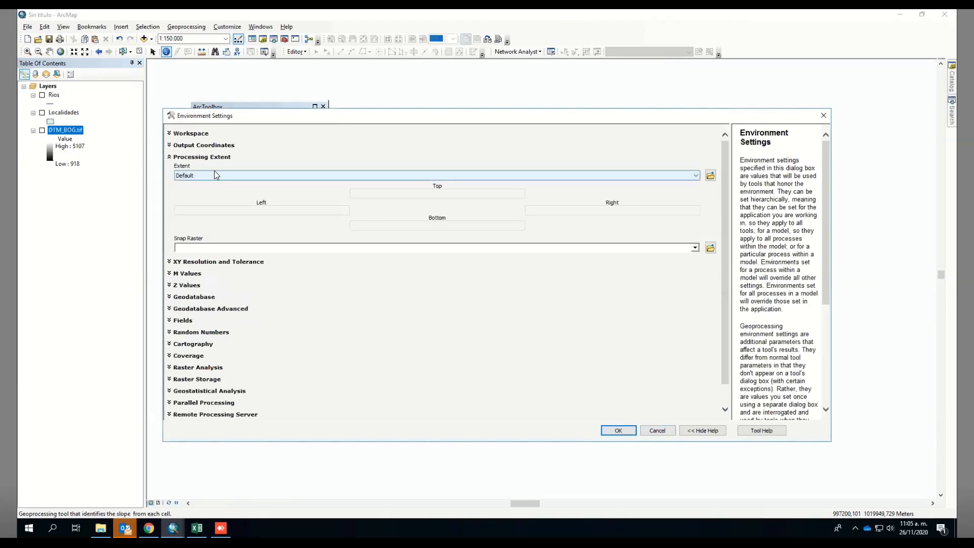
left_click(214, 175)
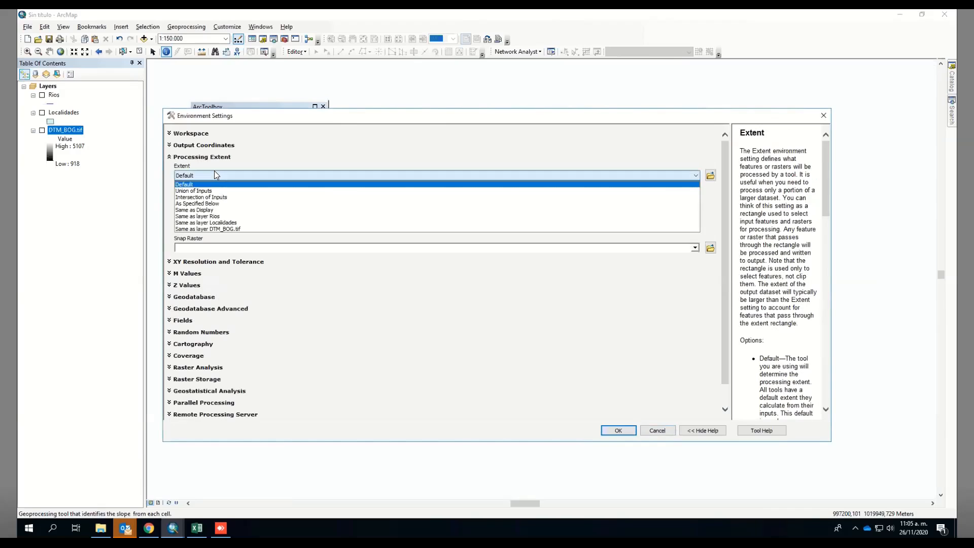
left_click(213, 224)
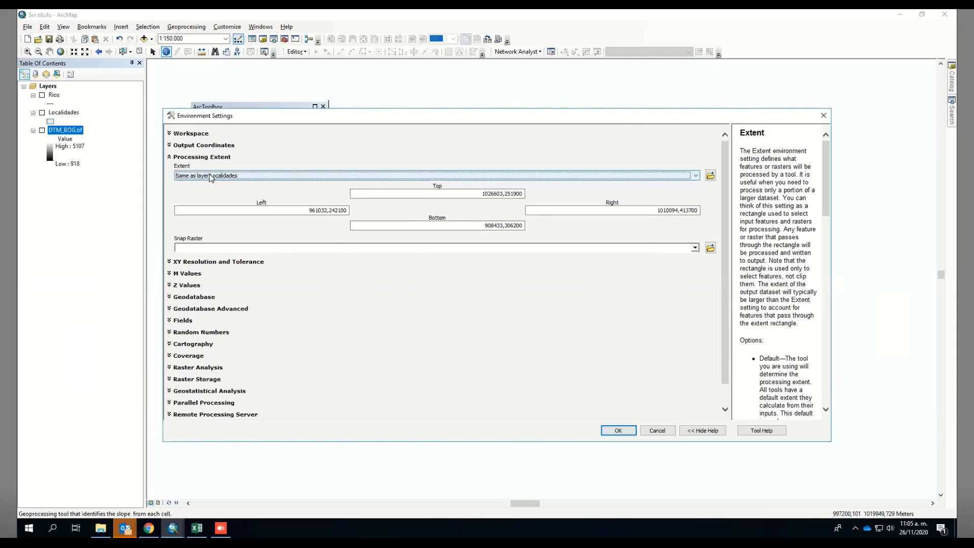
left_click(623, 432)
left_click(573, 431)
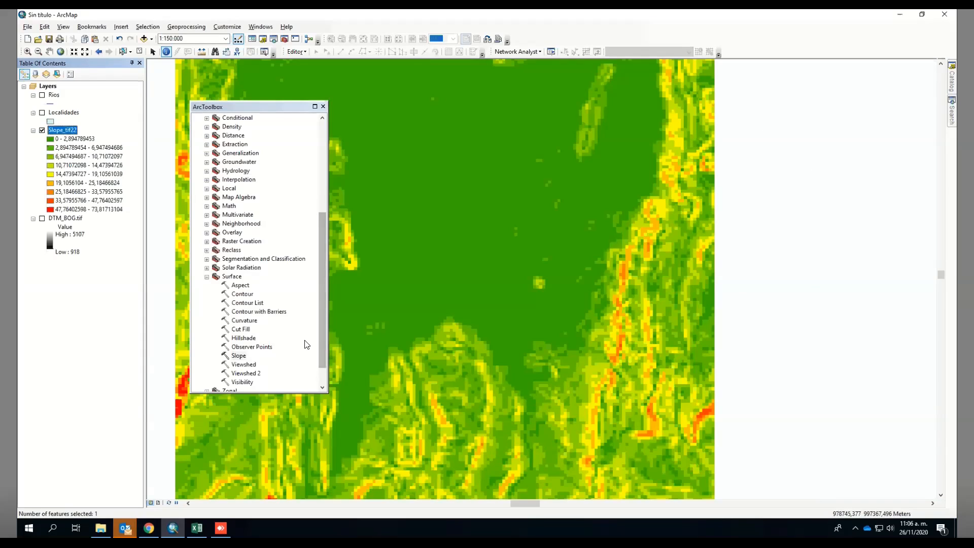
Search for "resample", open the Resample (Data Management) tool and set Slope_tif22 as the input raster
left_click(208, 277)
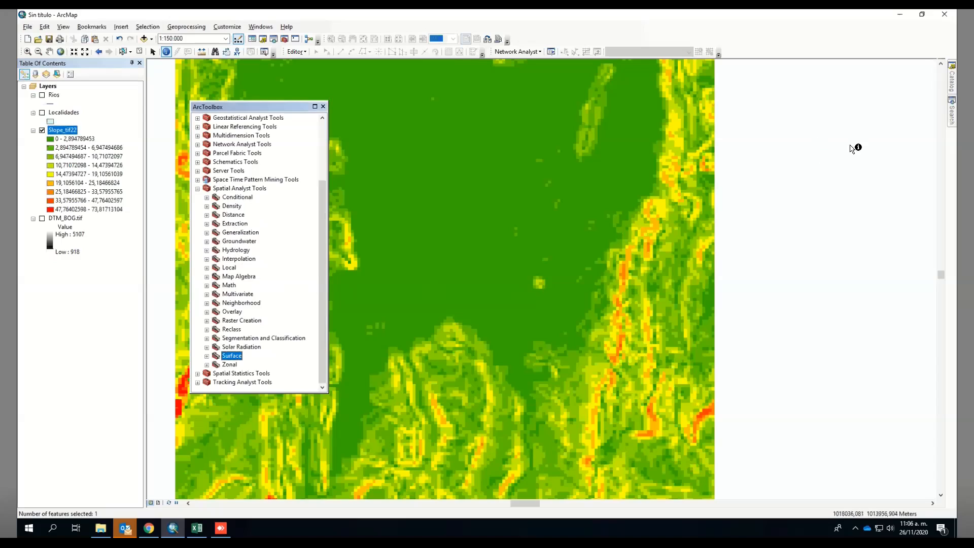
left_click(953, 115)
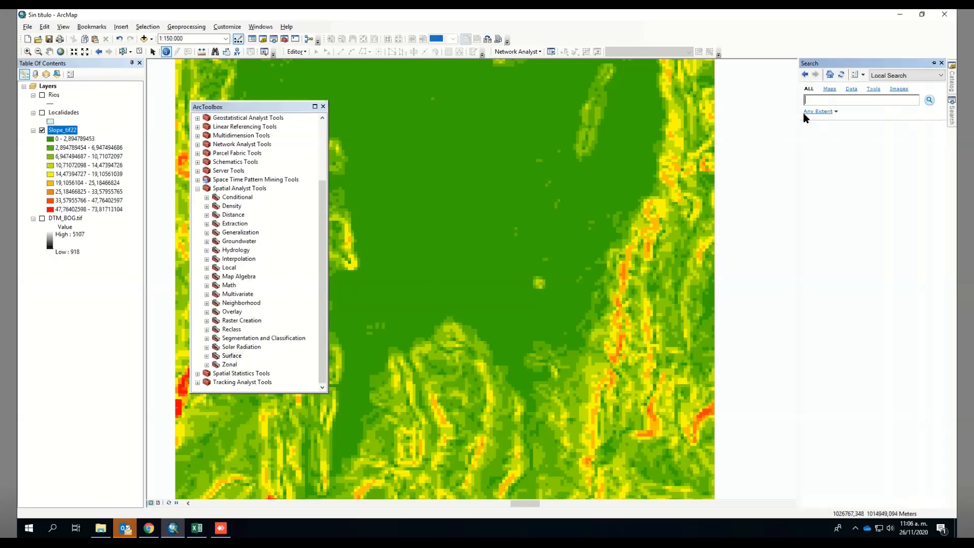
type("resample")
key("Return")
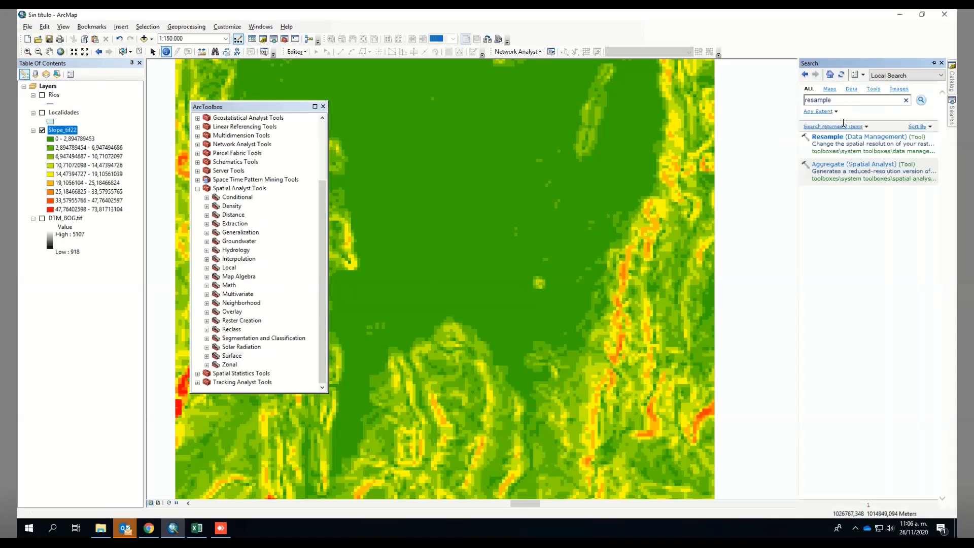
left_click(845, 137)
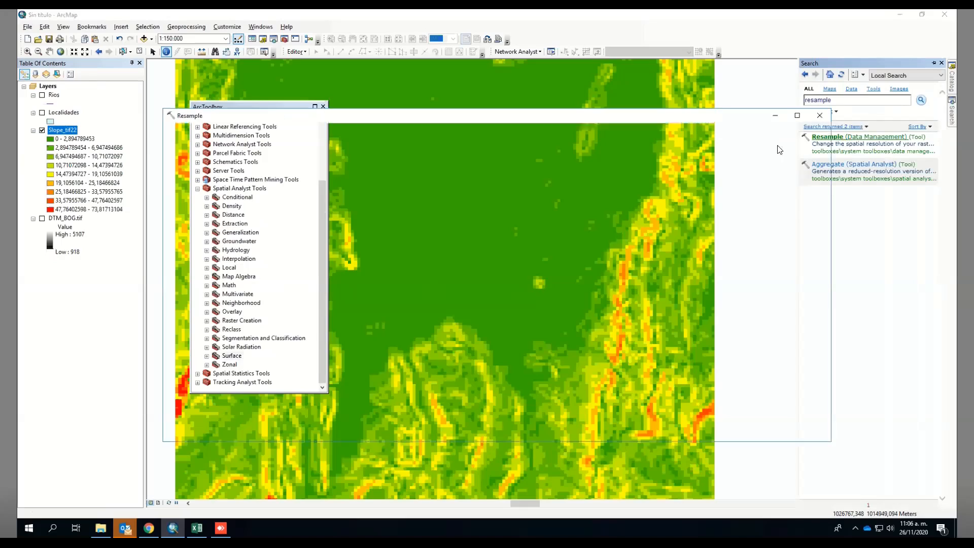
left_click_drag(54, 134, 202, 145)
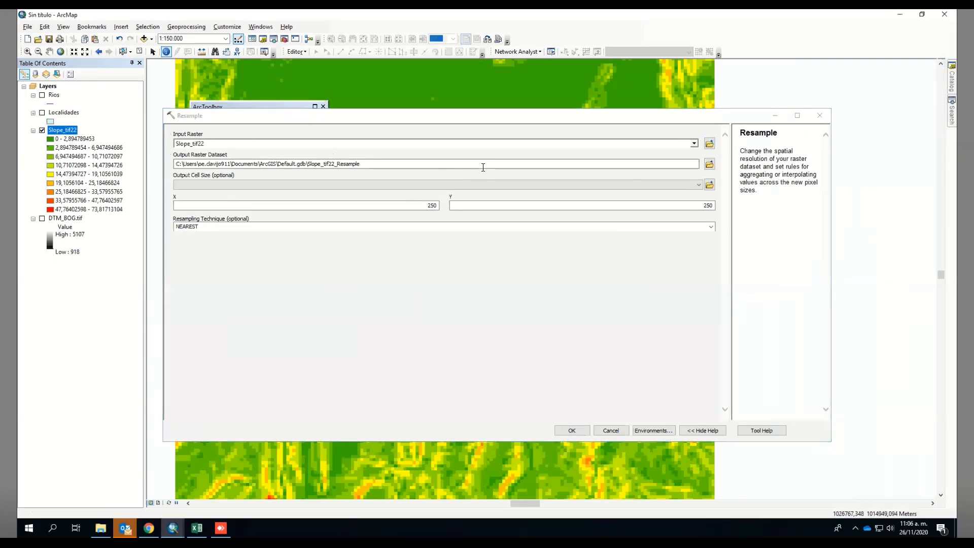
Set the output cell size to 25 in X and Y, keep NEAREST resampling, and run Resample
left_click(435, 205)
key("BackSpace")
left_click(712, 206)
key("BackSpace")
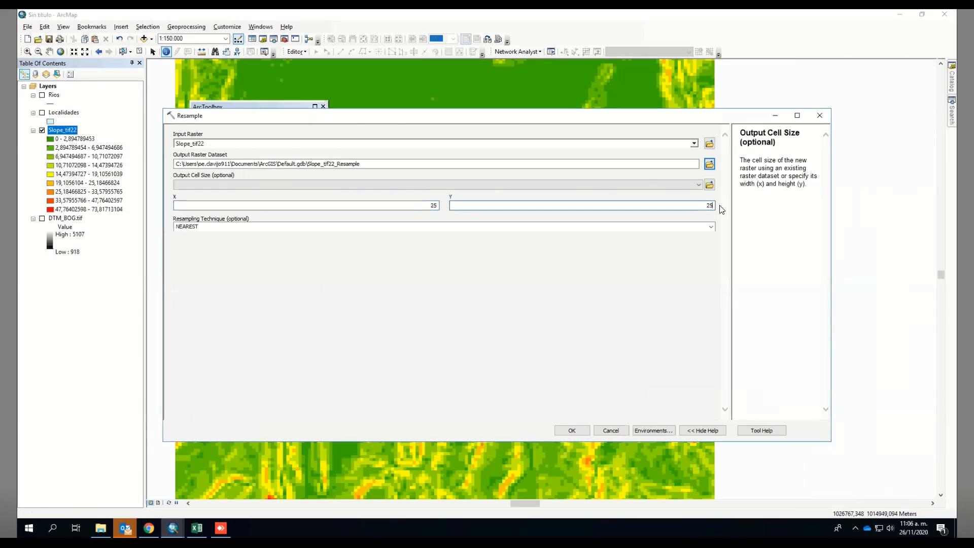
left_click(579, 430)
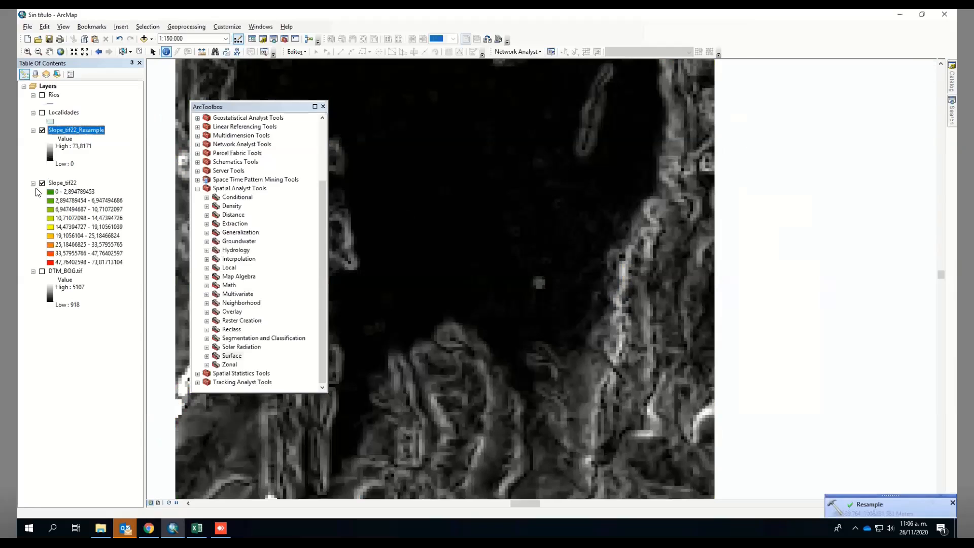
Hide Slope_tif22 and symbolize Slope_tif22_Resample as Classified with 9 classes and the green-yellow-red color ramp
left_click(42, 183)
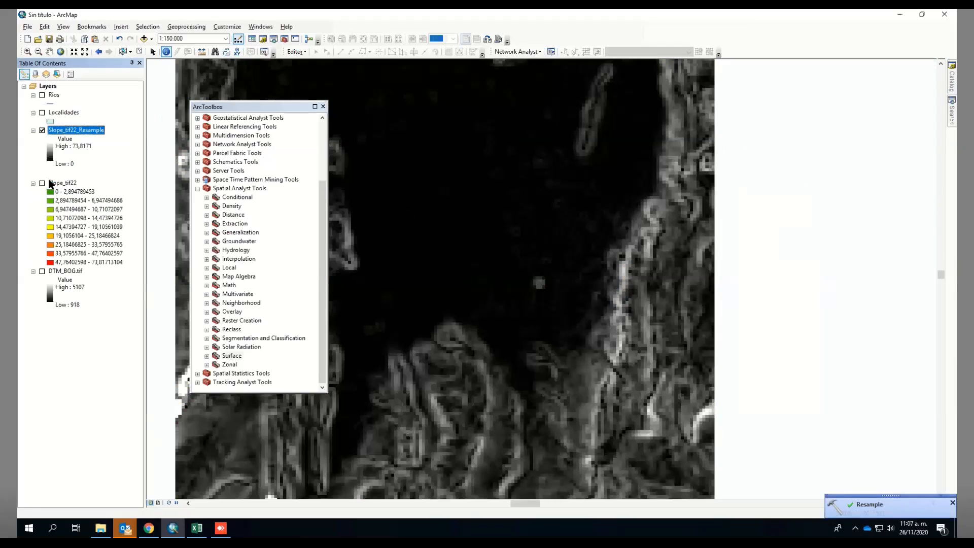
right_click(76, 131)
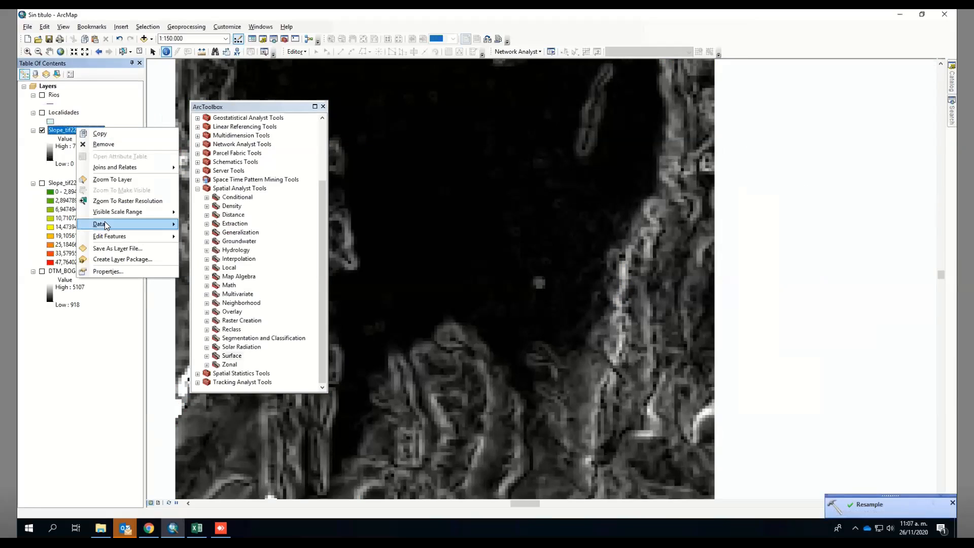
left_click(123, 272)
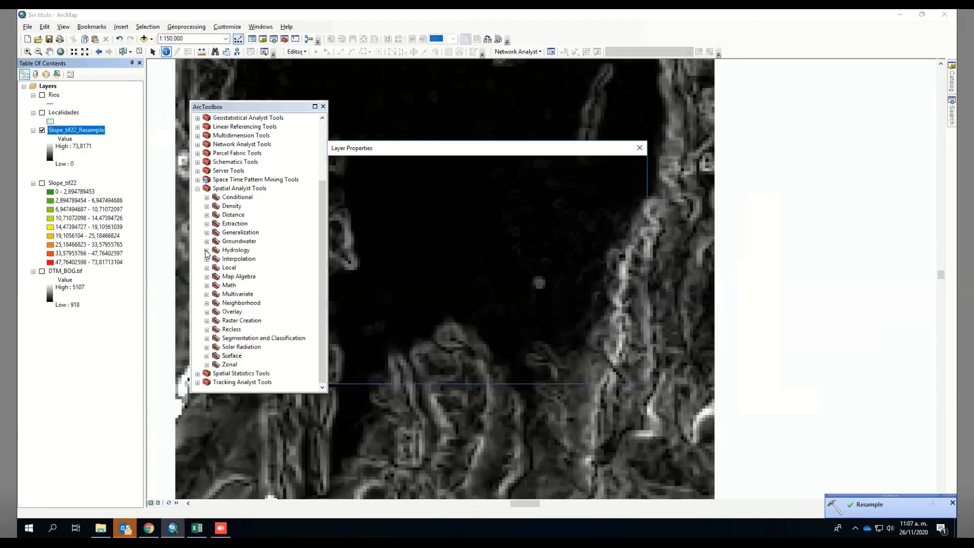
left_click(473, 165)
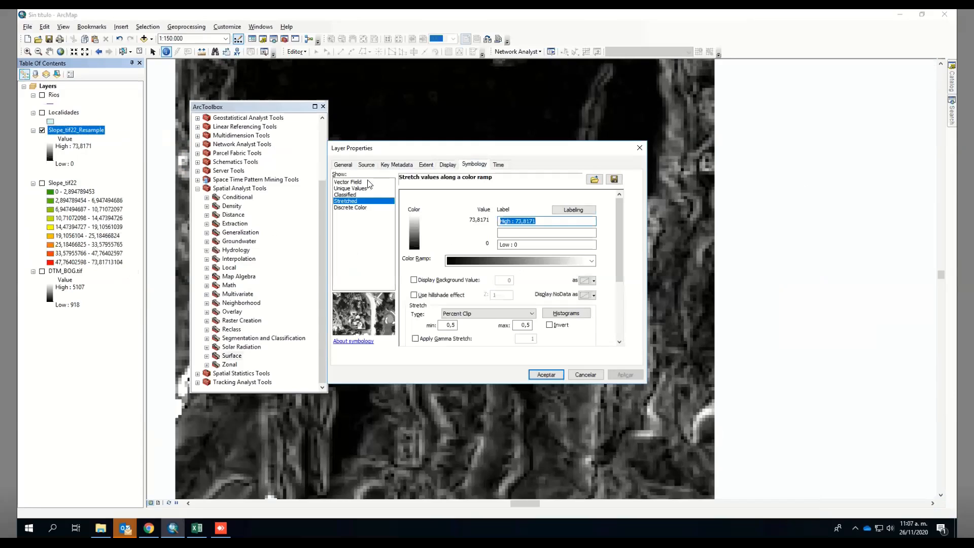
left_click(351, 194)
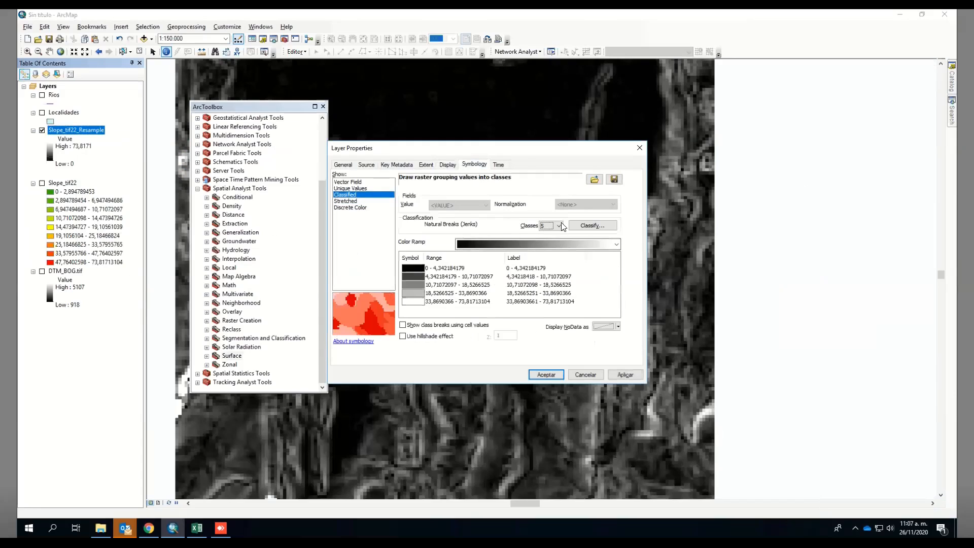
left_click(559, 226)
left_click(548, 274)
left_click(563, 244)
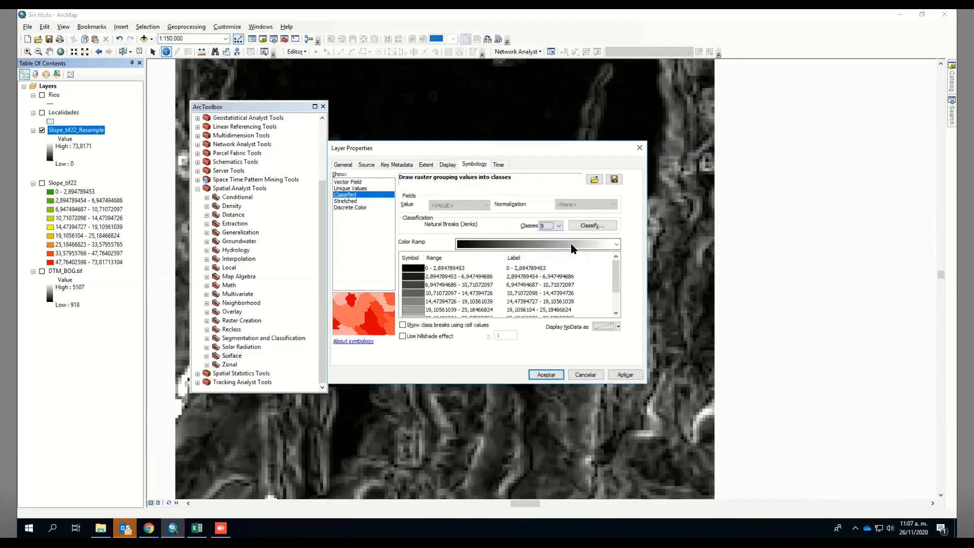
left_click(573, 331)
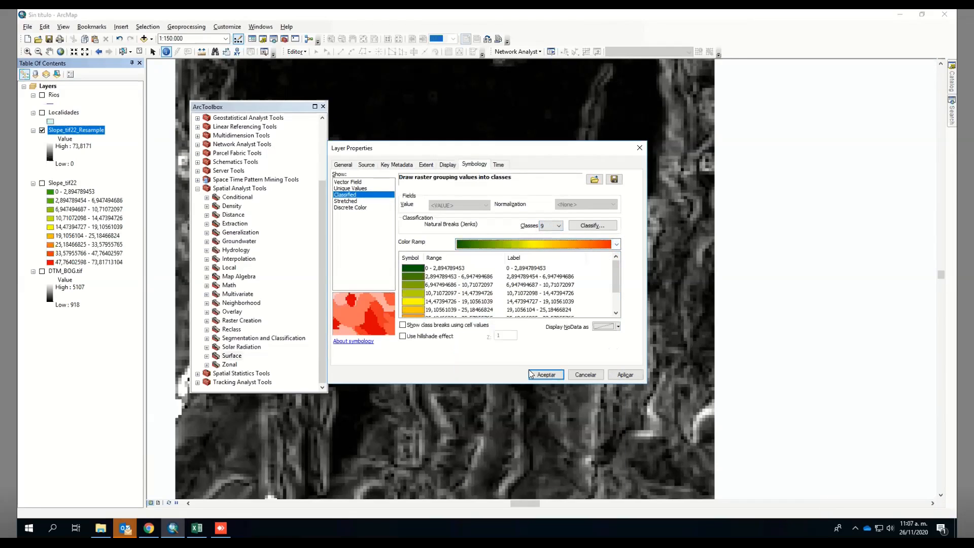
left_click(546, 374)
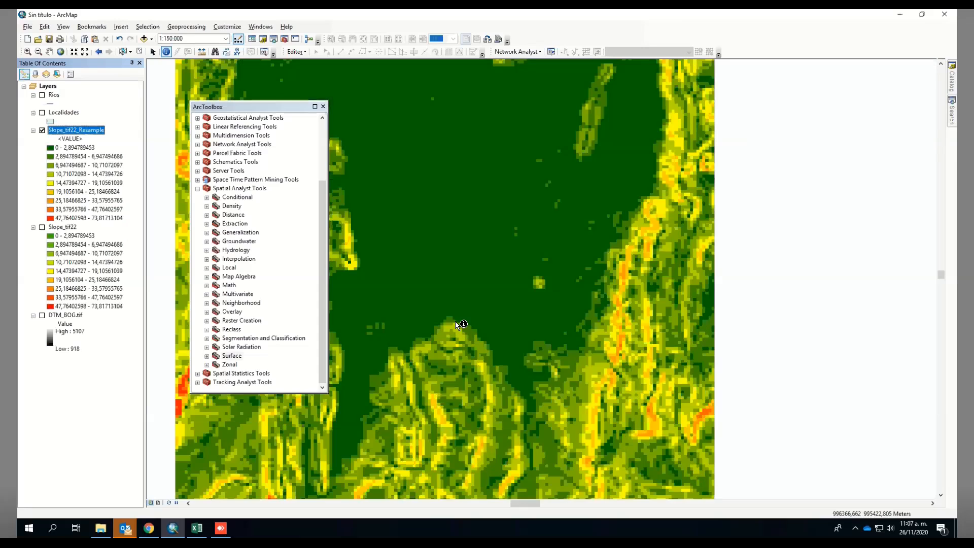
Open the Euclidean Distance tool, set Rios as the source data and set the output cell size to 25
right_click(74, 131)
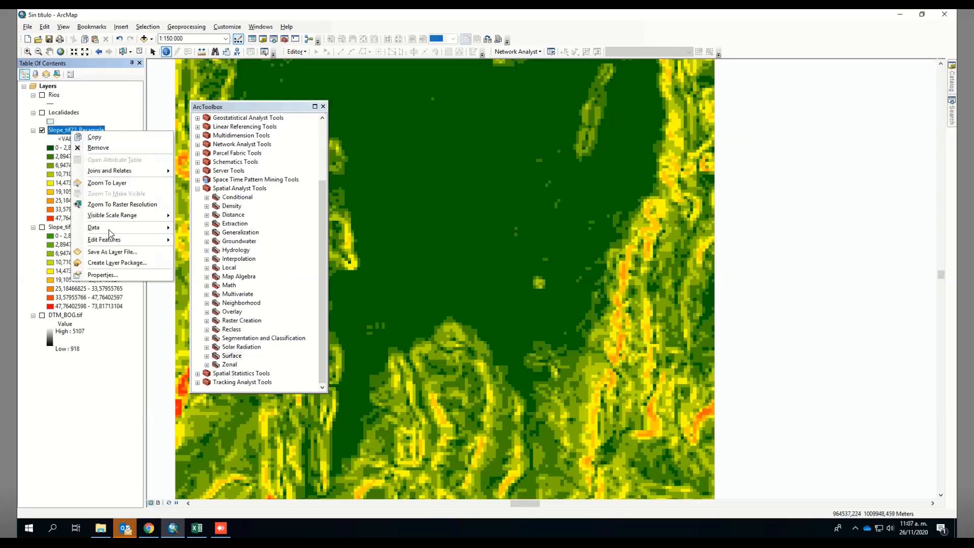
left_click(113, 183)
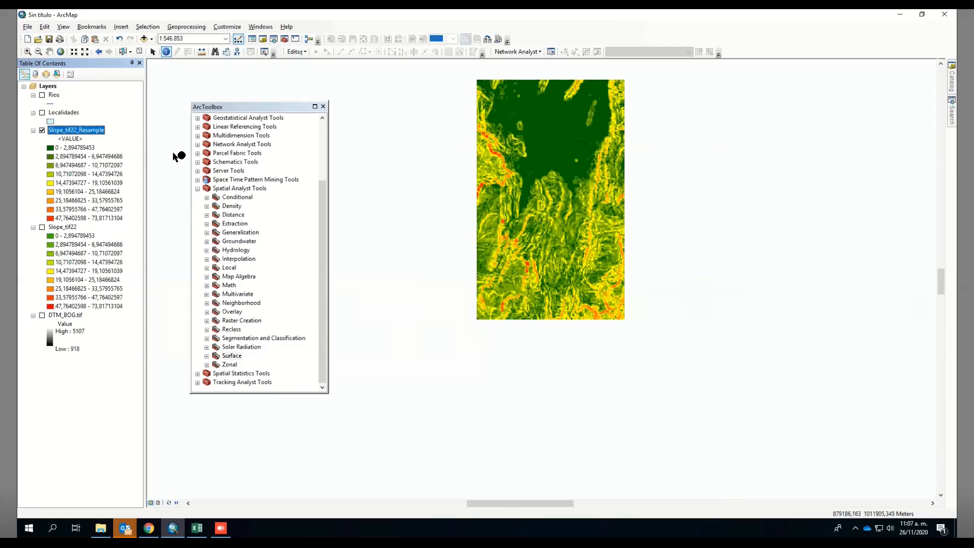
double_click(233, 215)
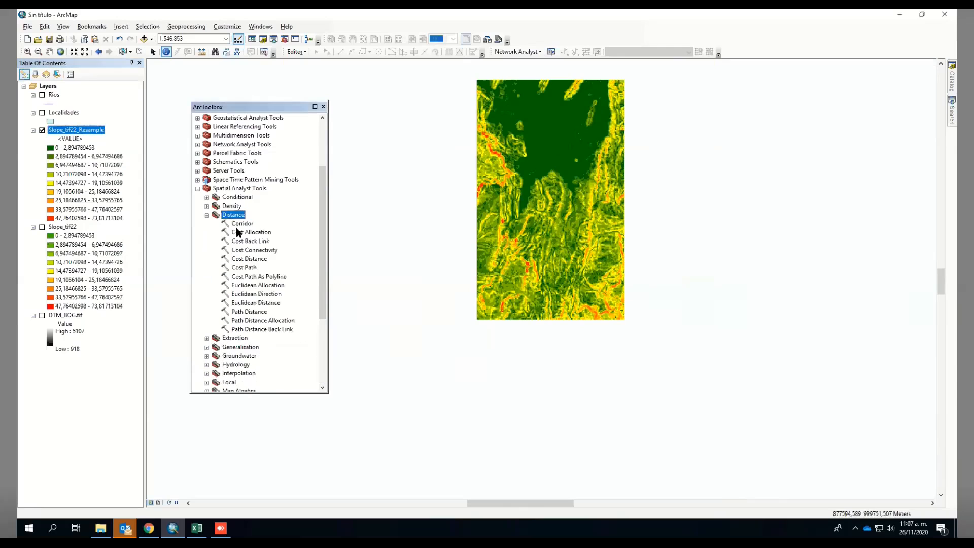
double_click(253, 303)
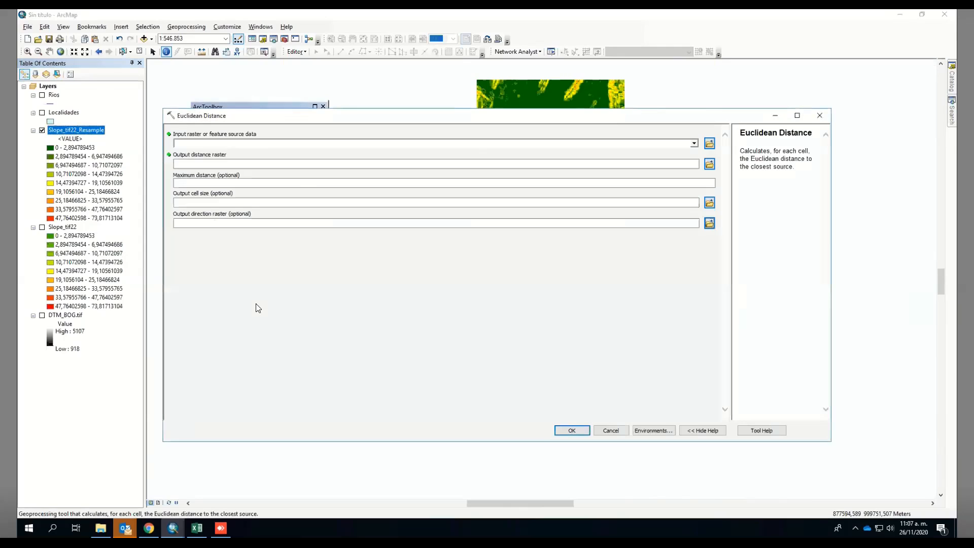
left_click_drag(54, 95, 255, 143)
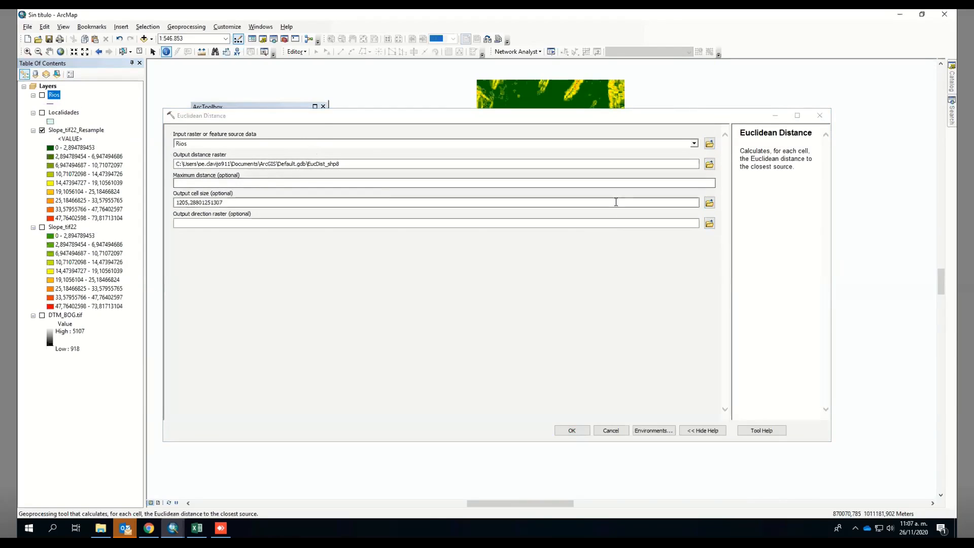
left_click(254, 202)
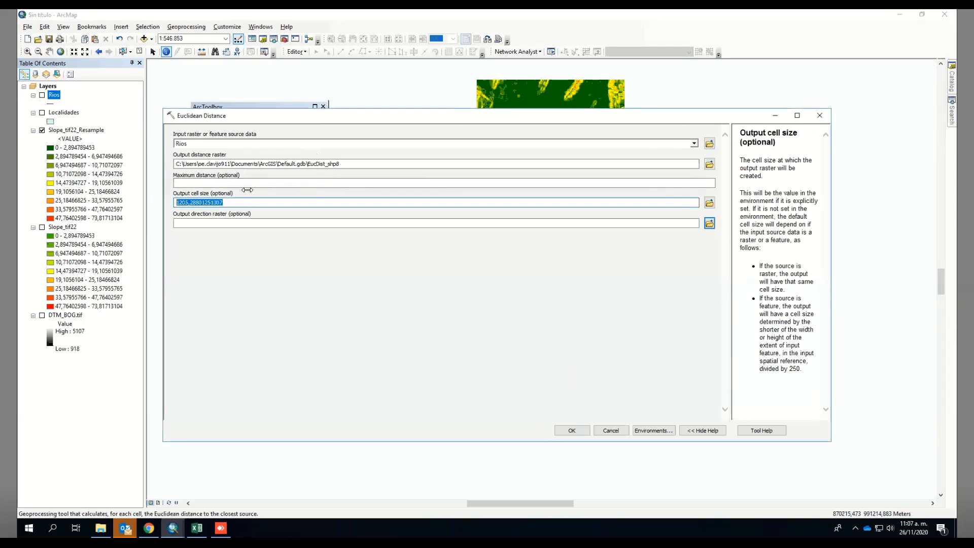
type("25")
Set the processing extent to Same as layer Localidades and the snap raster to Slope_tif22_Resample, and run Euclidean Distance
left_click(654, 430)
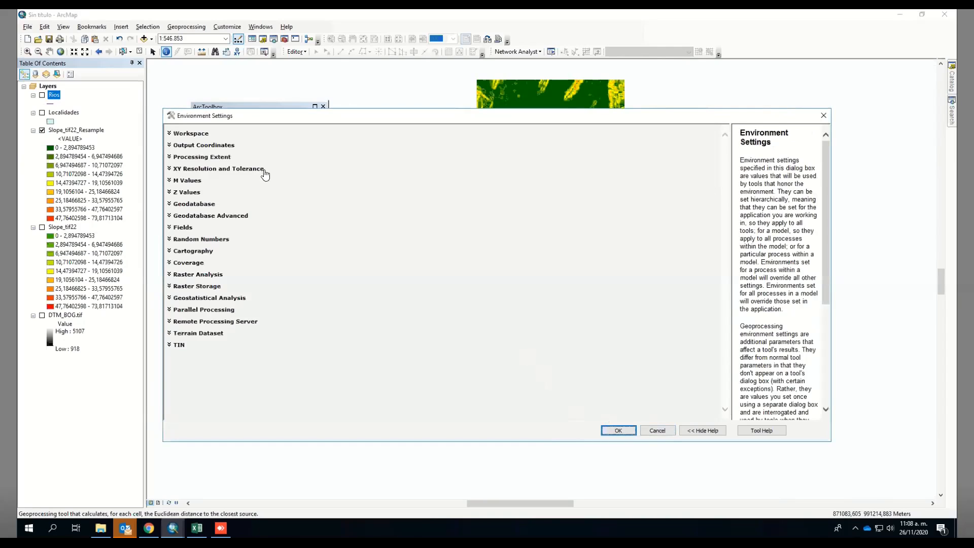
left_click(205, 159)
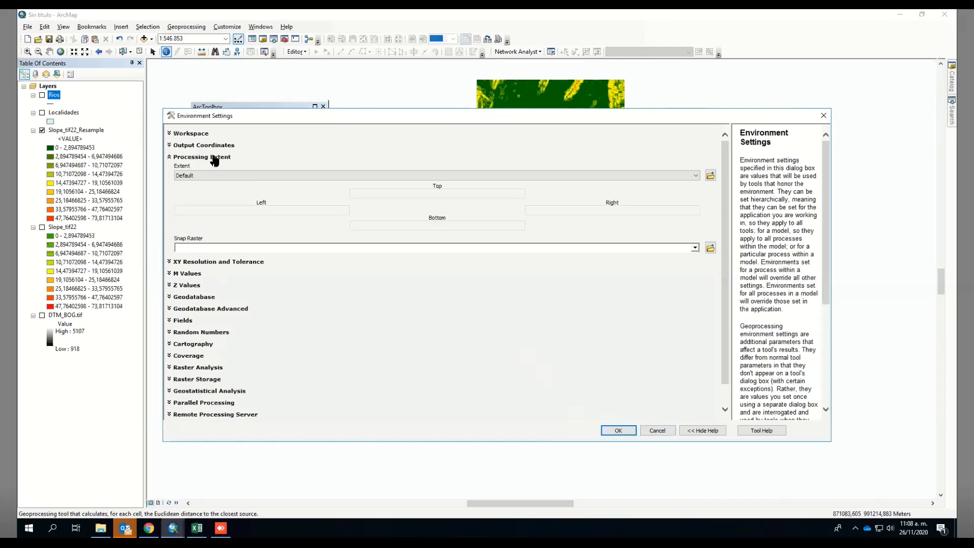
left_click(220, 175)
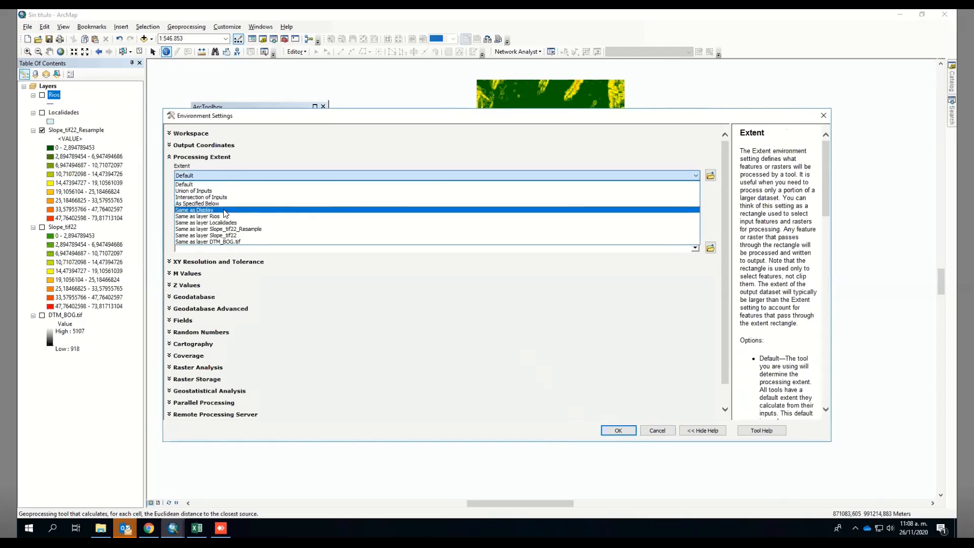
left_click(226, 223)
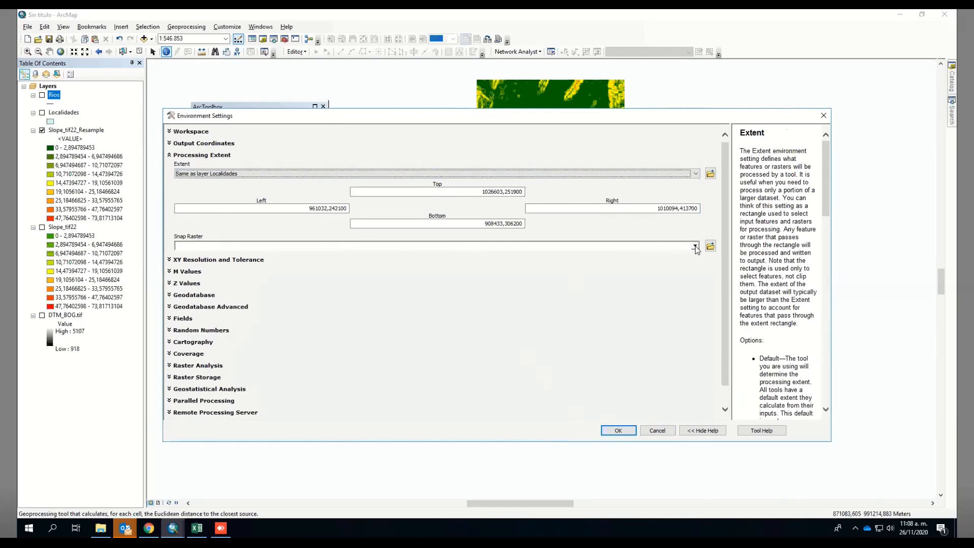
left_click(695, 246)
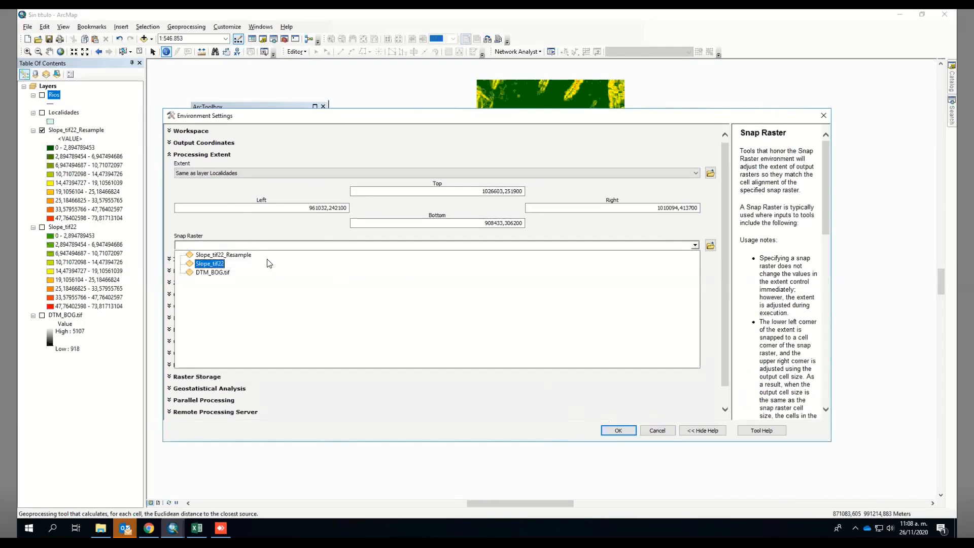
left_click(223, 259)
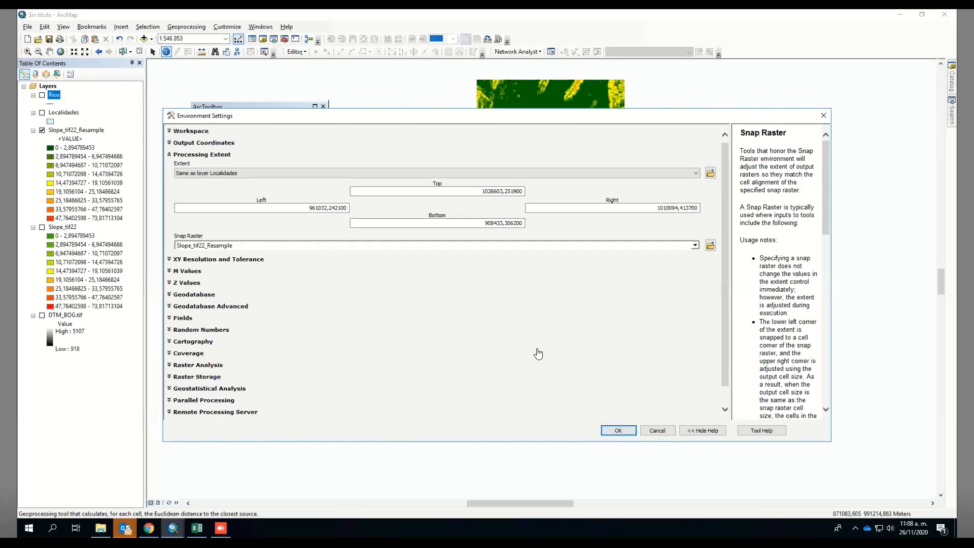
left_click(618, 431)
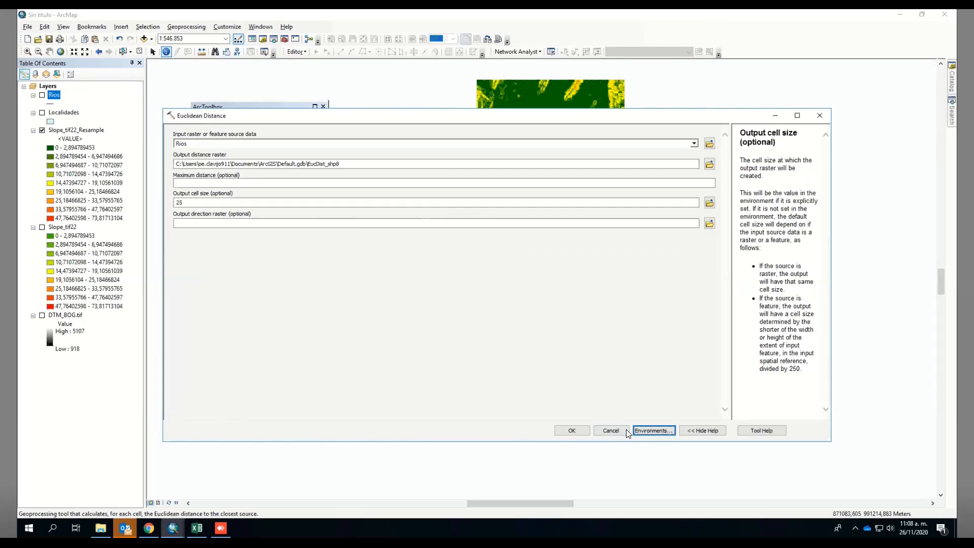
left_click(573, 431)
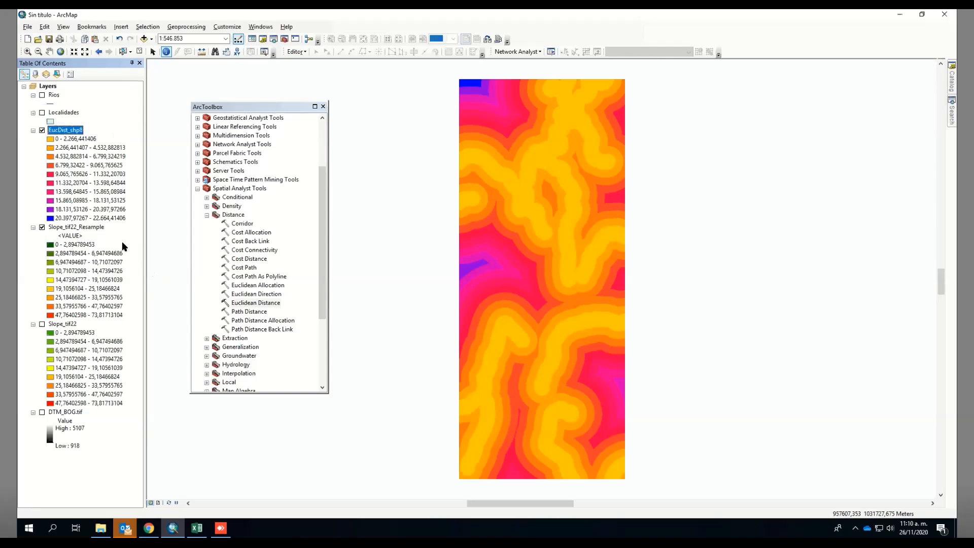
mouse_move(122, 239)
left_mouse_down()
mouse_move(135, 241)
mouse_move(135, 257)
mouse_move(122, 259)
mouse_move(147, 251)
mouse_move(127, 282)
mouse_move(146, 276)
mouse_move(124, 308)
mouse_move(148, 301)
mouse_move(140, 306)
left_mouse_up()
mouse_move(124, 308)
left_mouse_down()
mouse_move(122, 321)
mouse_move(142, 322)
left_mouse_up()
mouse_move(127, 133)
left_mouse_down()
mouse_move(135, 146)
mouse_move(158, 140)
mouse_move(134, 187)
mouse_move(157, 171)
mouse_move(127, 204)
mouse_move(153, 202)
mouse_move(127, 221)
mouse_move(151, 209)
left_mouse_up()
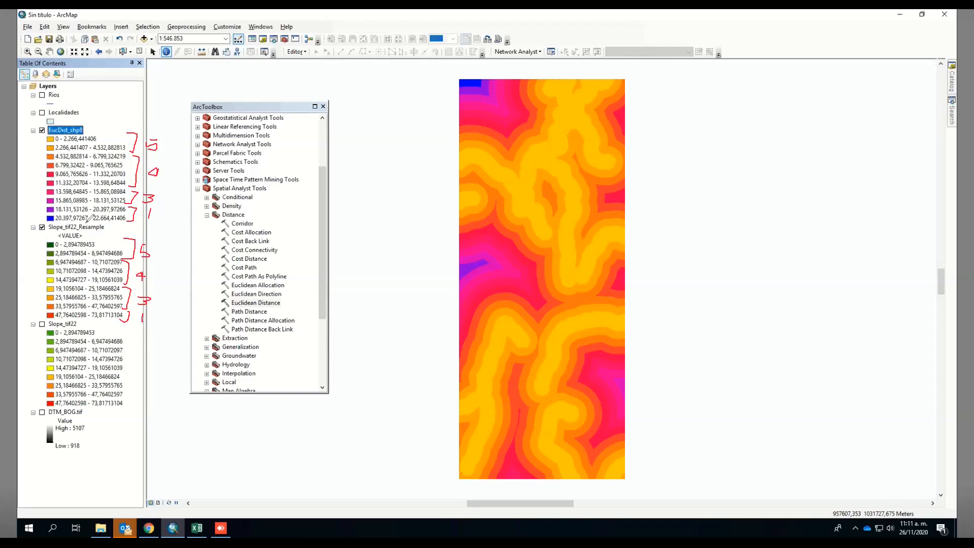
left_click_drag(90, 226, 90, 236)
left_click_drag(81, 230, 112, 227)
mouse_move(159, 129)
left_mouse_down()
mouse_move(140, 136)
mouse_move(155, 154)
mouse_move(151, 133)
left_mouse_up()
mouse_move(147, 239)
left_mouse_down()
mouse_move(159, 244)
mouse_move(147, 239)
left_mouse_up()
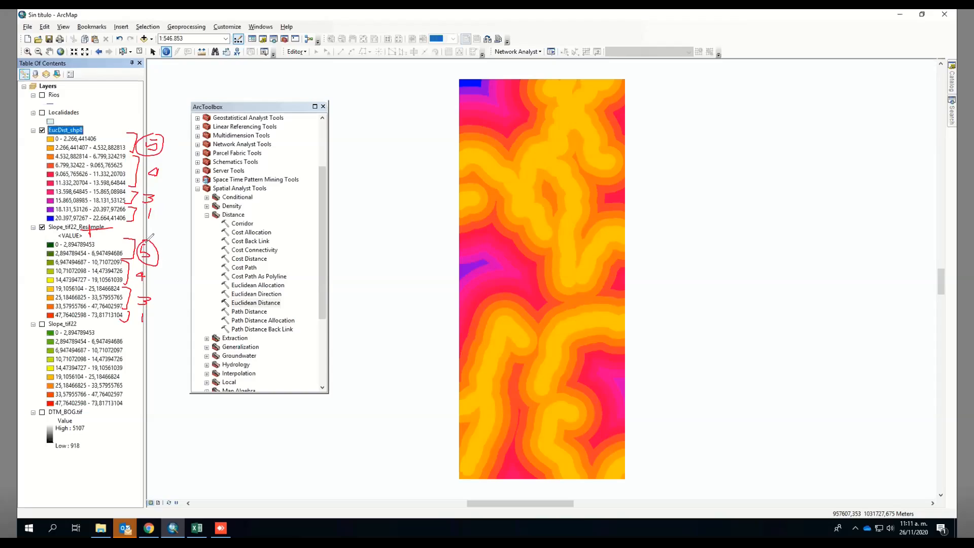
mouse_move(361, 171)
left_mouse_down()
mouse_move(378, 184)
mouse_move(375, 176)
left_mouse_up()
left_click(722, 76)
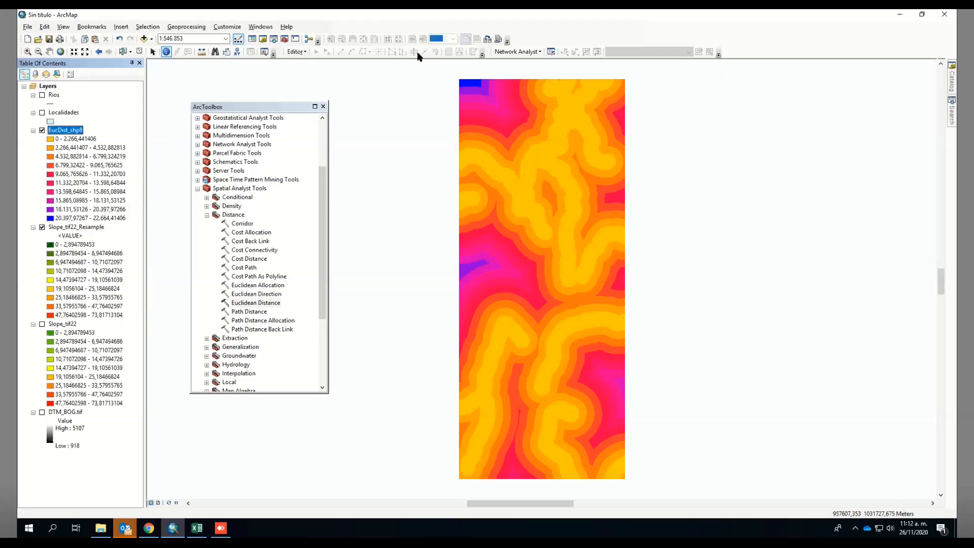
Open the Spatial Analyst Reclassify tool and set Slope_tif22_Resample as the input raster, keeping VALUE as the reclass field
left_click(207, 215)
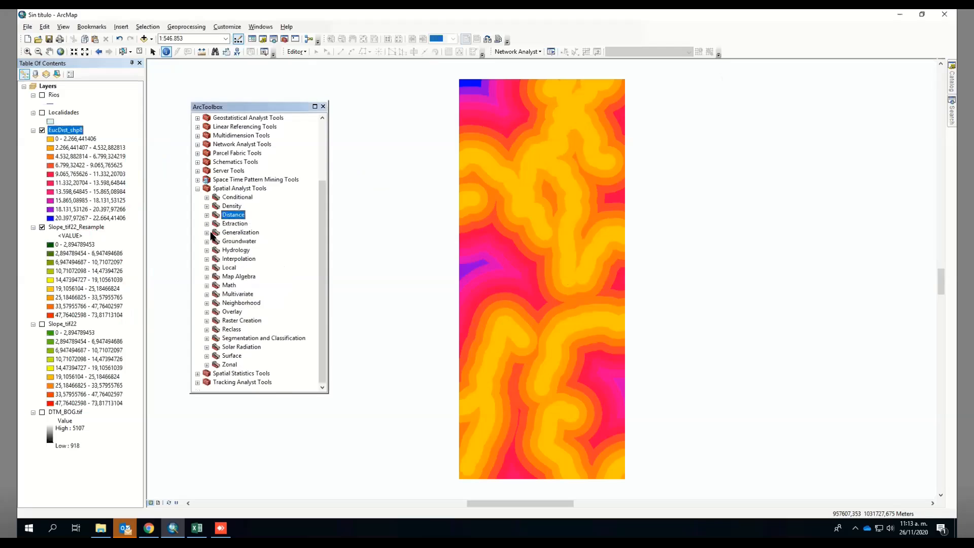
double_click(232, 329)
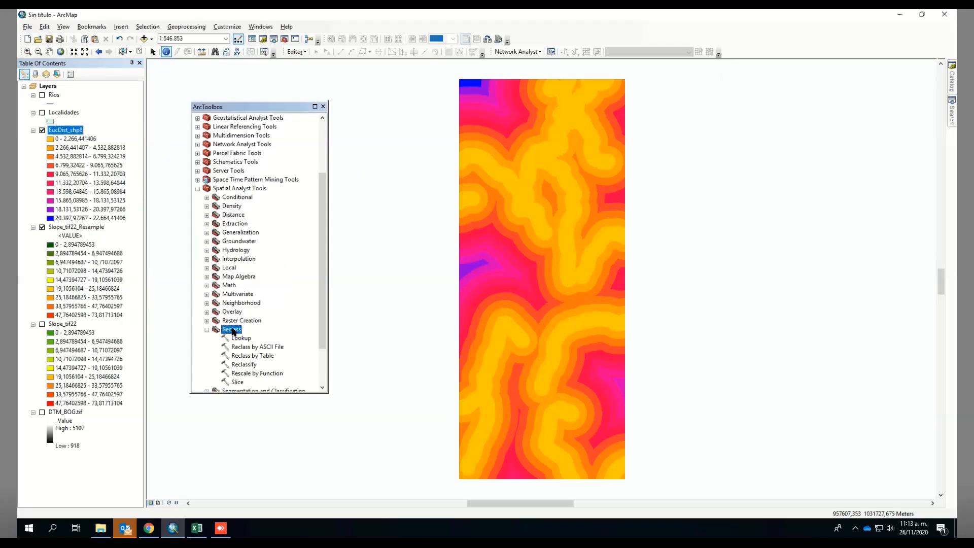
double_click(243, 364)
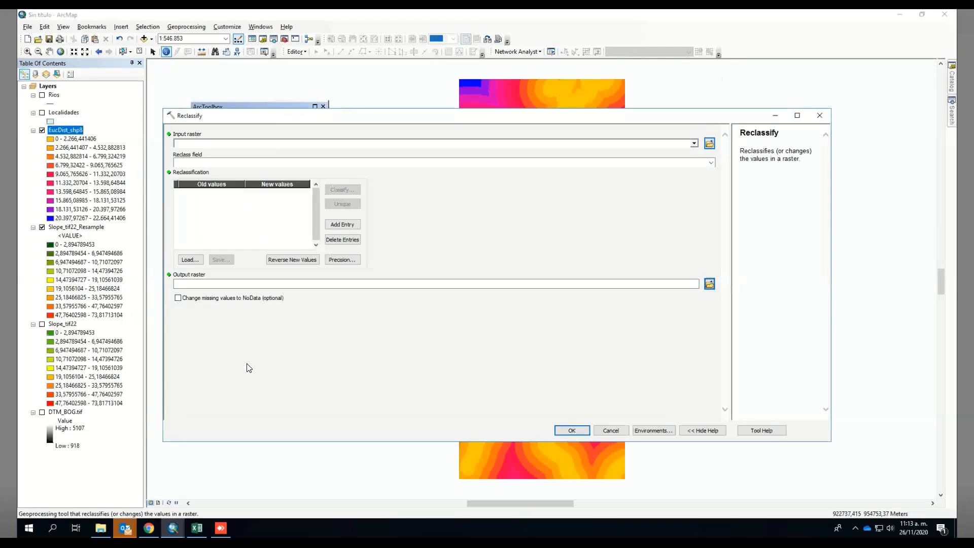
left_click_drag(78, 229, 277, 143)
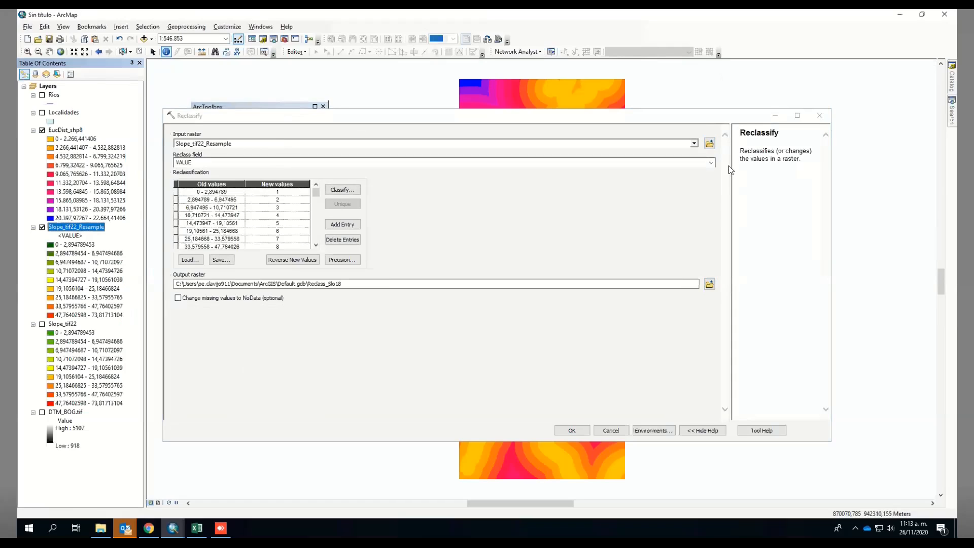
left_click(711, 162)
left_click(711, 165)
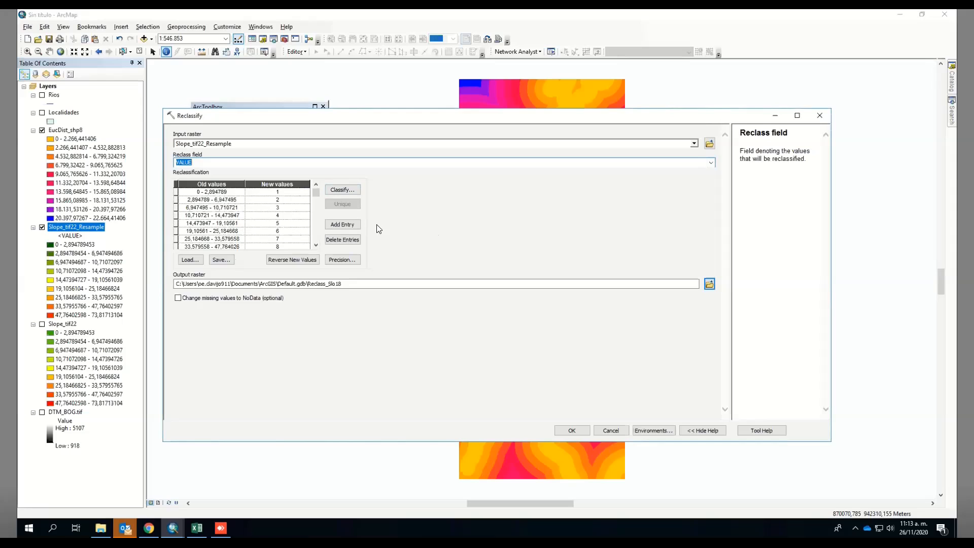
Open the slope raster's classification settings and set the number of classes to 4, keeping the Natural Breaks (Jenks) method
left_click(331, 192)
left_click(414, 197)
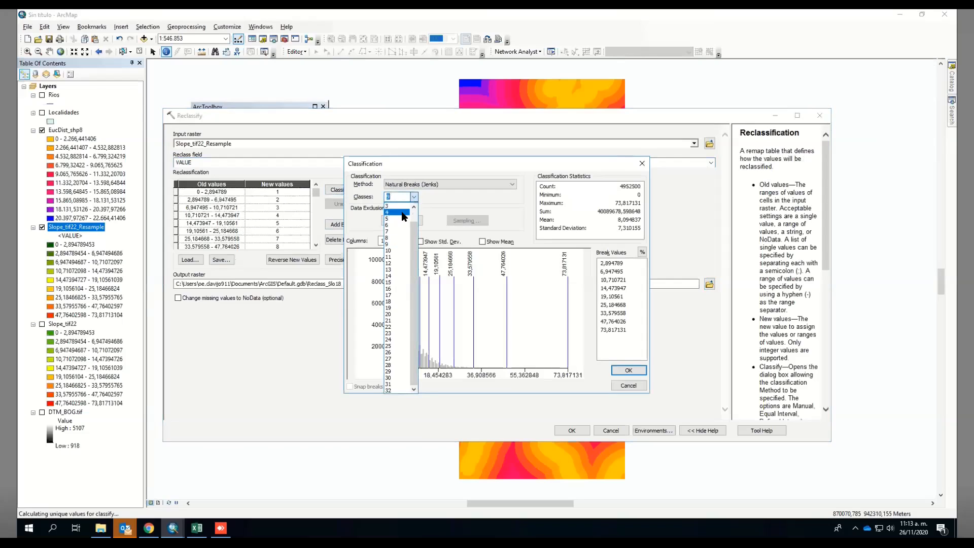
left_click(401, 213)
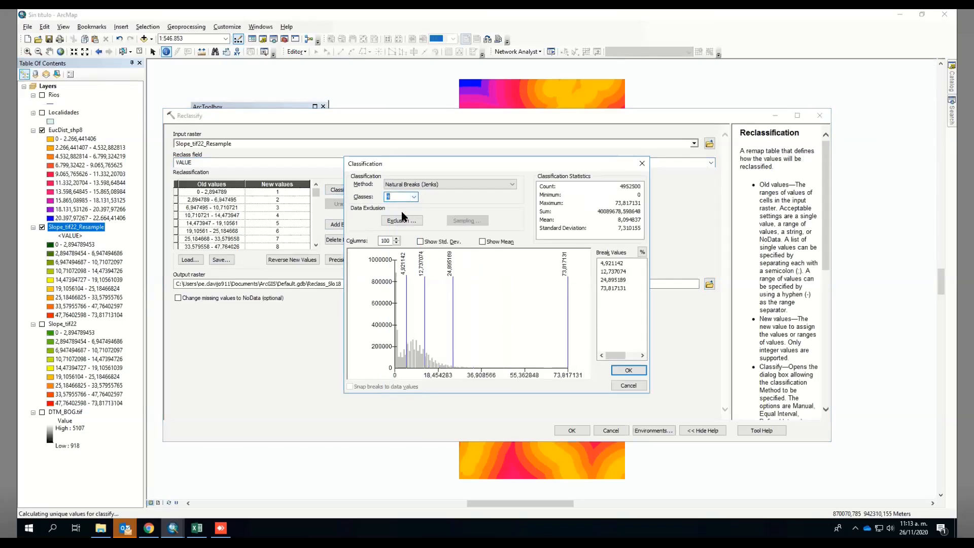
left_click(452, 184)
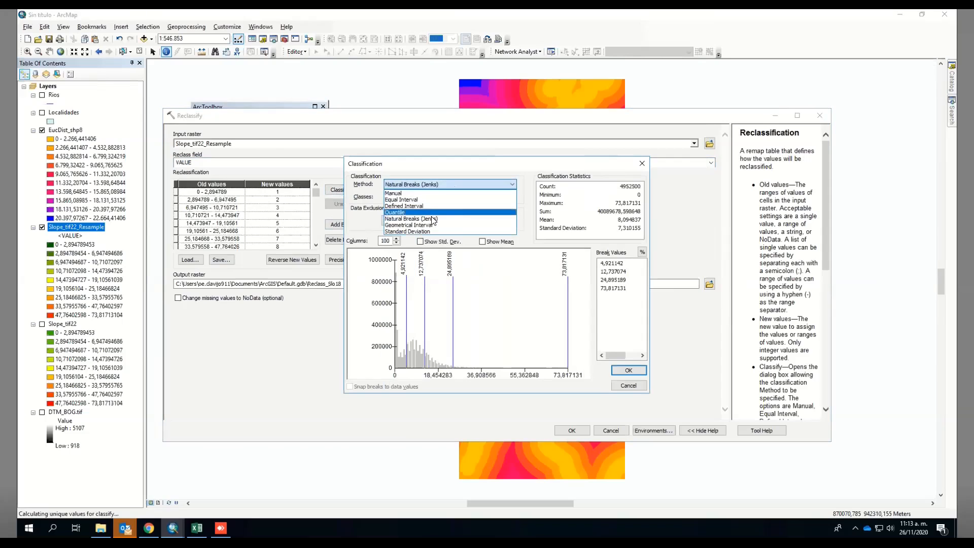
left_click(456, 184)
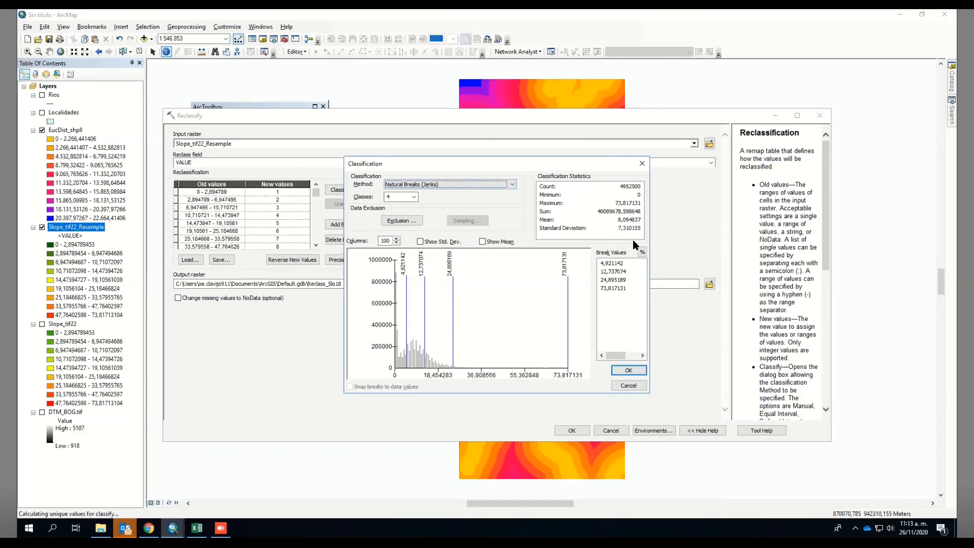
left_click(397, 196)
Set the first three slope break values to 5, 10 and 15, keep the maximum as the last break, and accept the classification
left_click(617, 263)
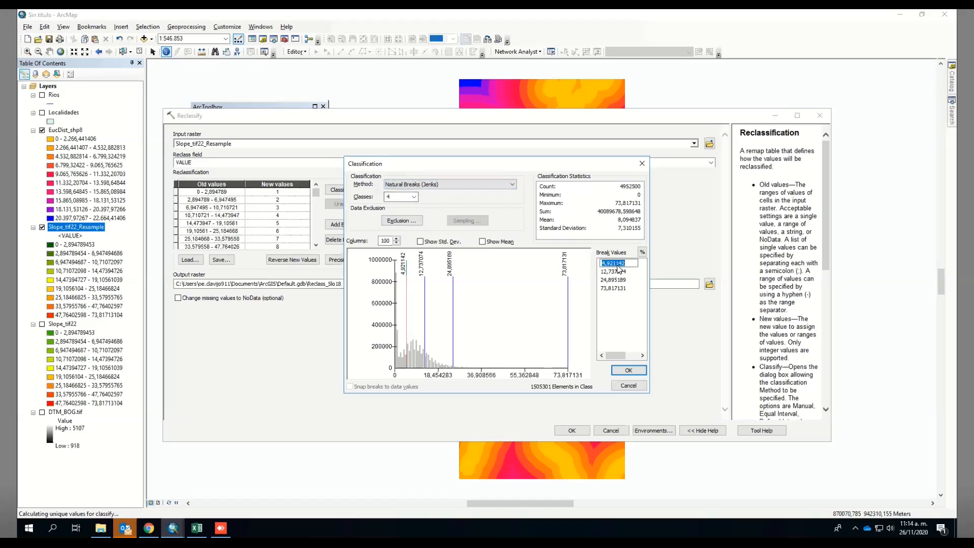
type("5")
key("Return")
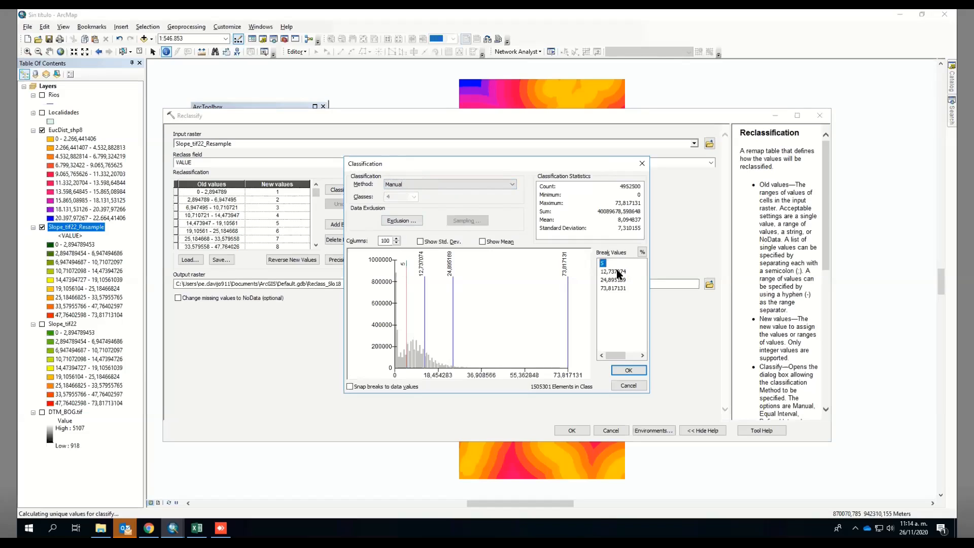
left_click(619, 272)
type("10")
key("Return")
left_click(617, 280)
type("15")
key("Return")
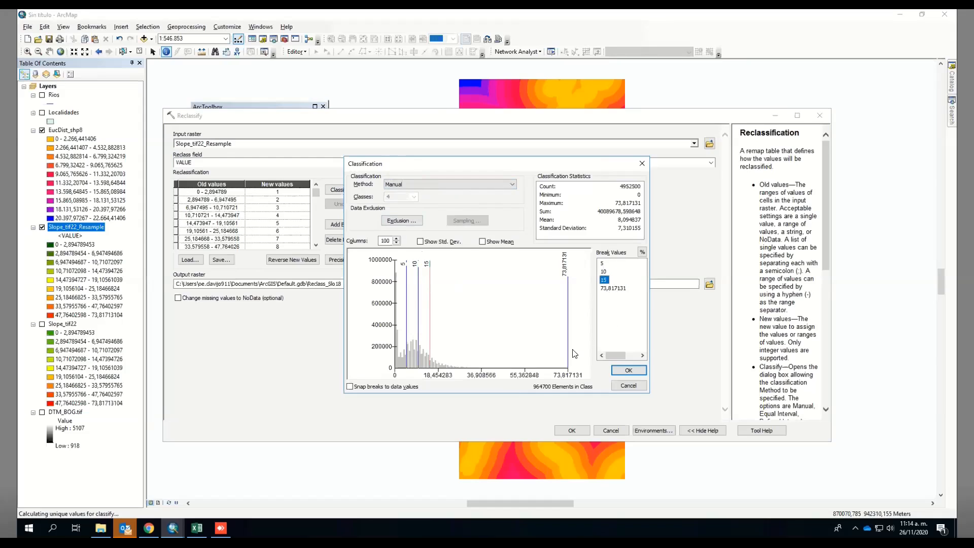
left_click(629, 372)
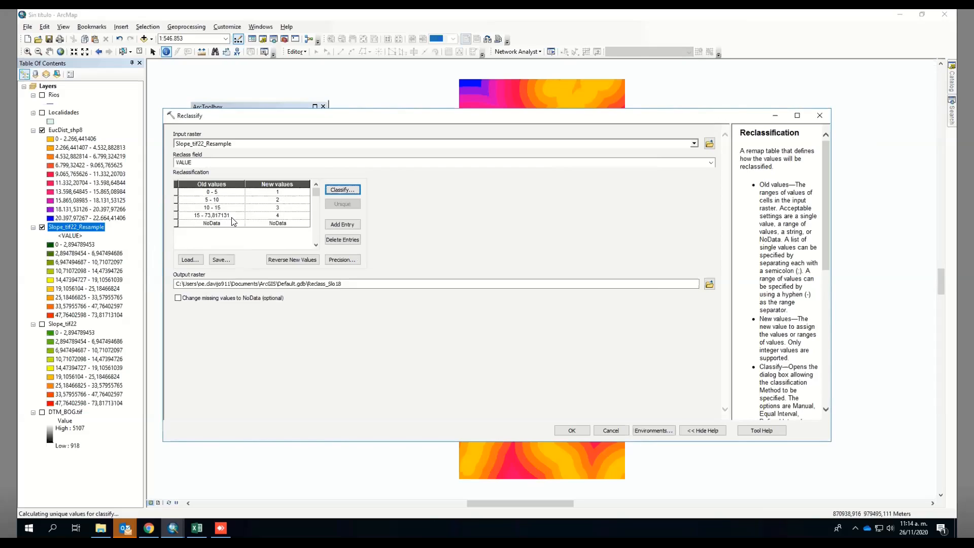
Assign new values 5, 4, 3 and 1 to the four slope ranges in ascending order
left_click(279, 192)
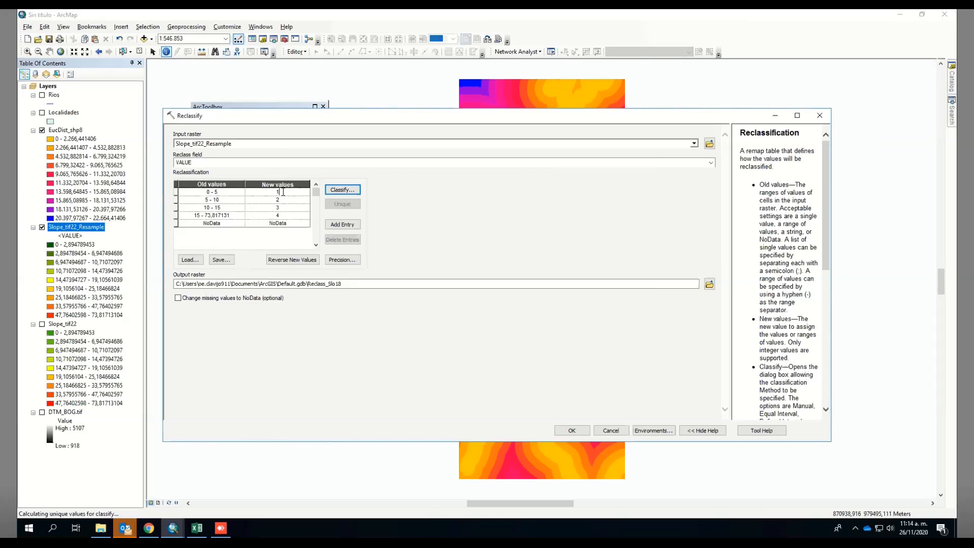
type("5")
left_click(283, 199)
type("4")
left_click(279, 207)
left_click(283, 216)
Set the processing extent to Same as layer Localidades and the snap raster to Slope_tif22_Resample in the tool's environment settings
left_click(647, 431)
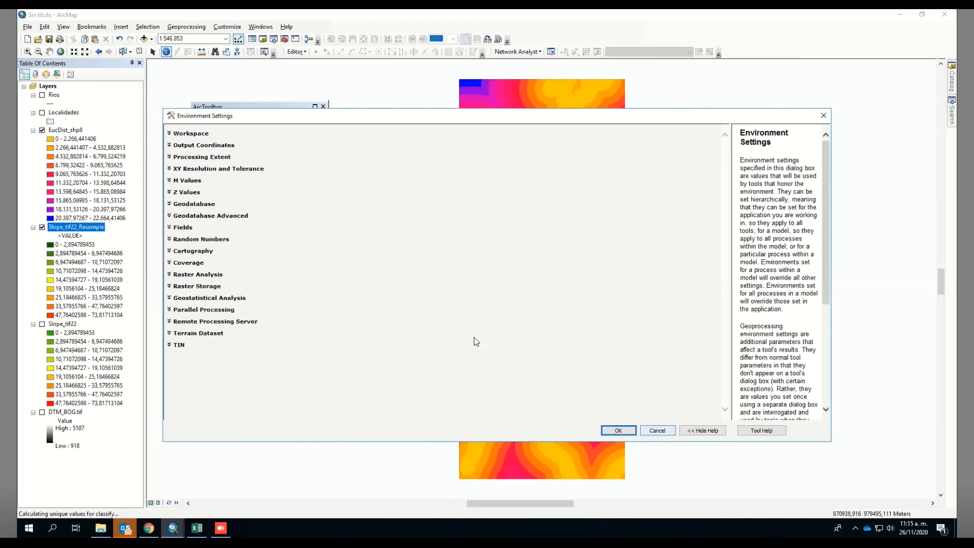
left_click(205, 157)
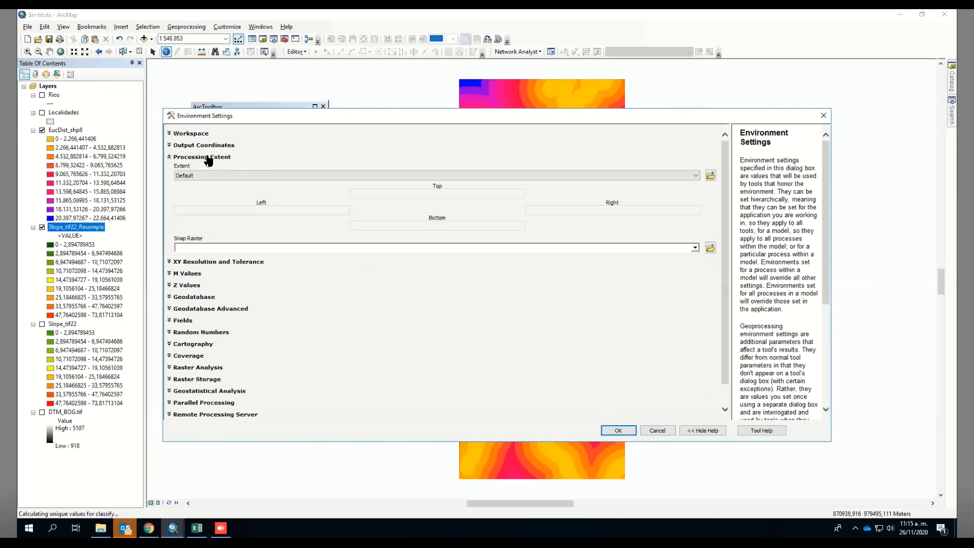
left_click(286, 176)
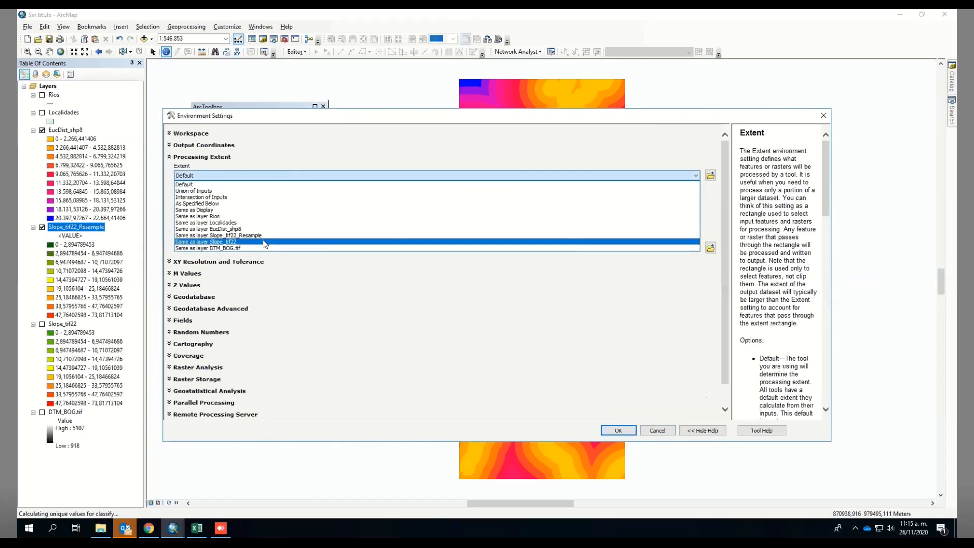
left_click(253, 223)
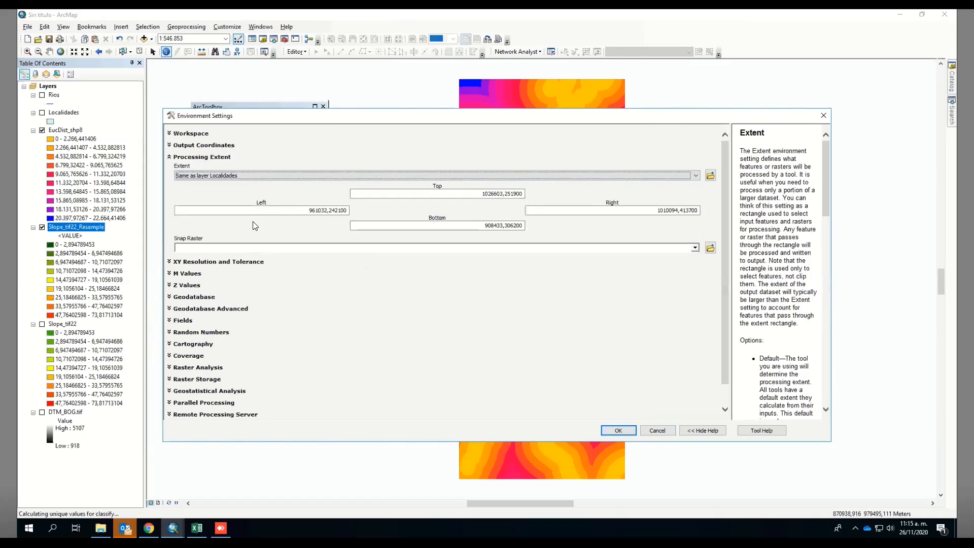
left_click(695, 248)
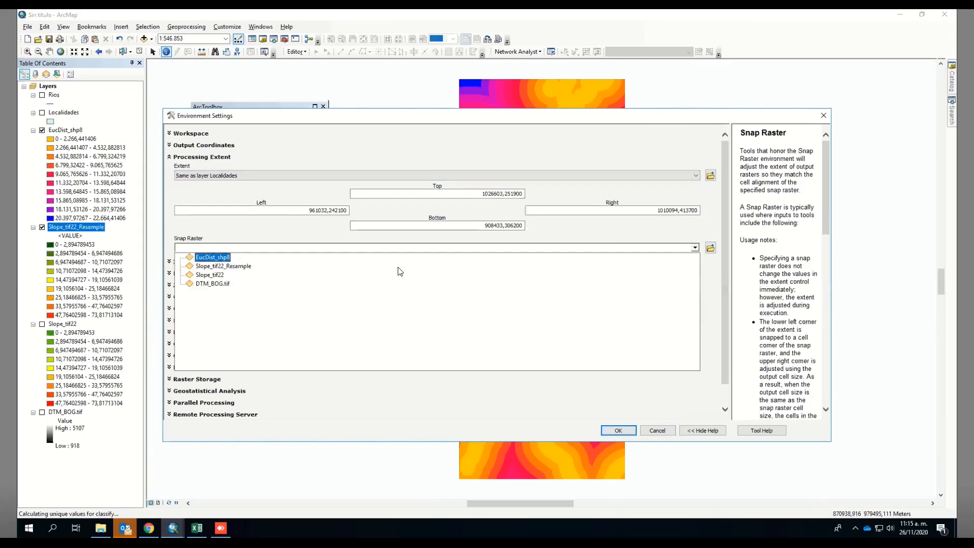
left_click(233, 268)
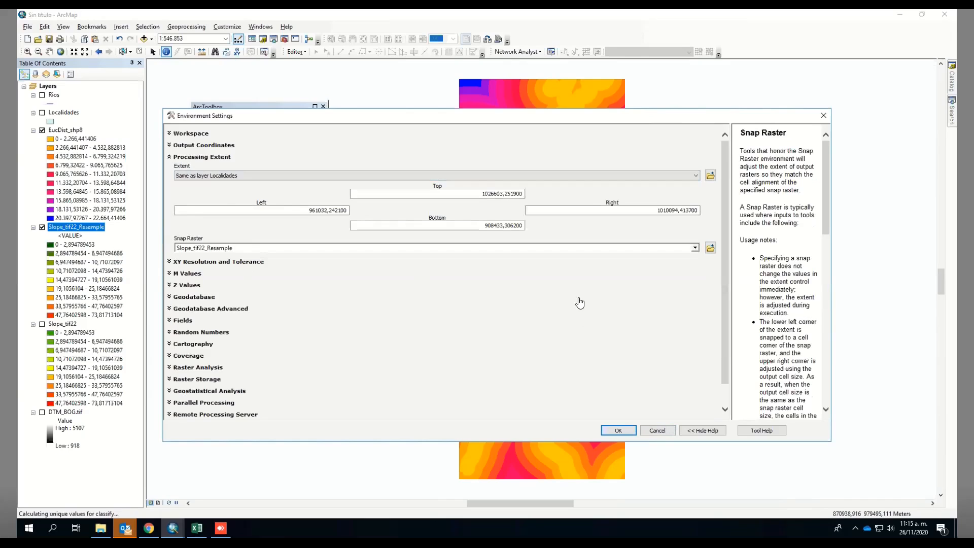
left_click(628, 432)
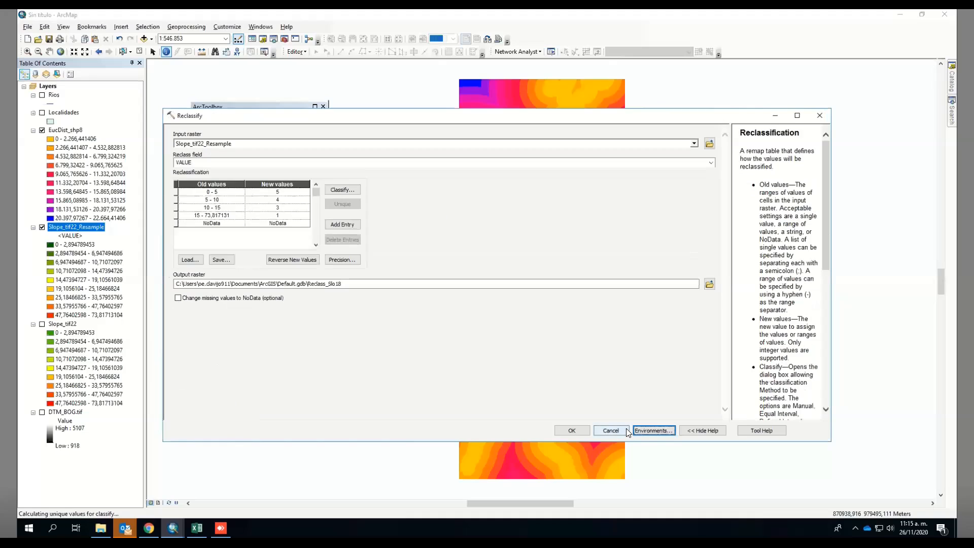
Keep the raster analysis cell size at Maximum of Inputs and run Reclassify on the slope raster
left_click(655, 432)
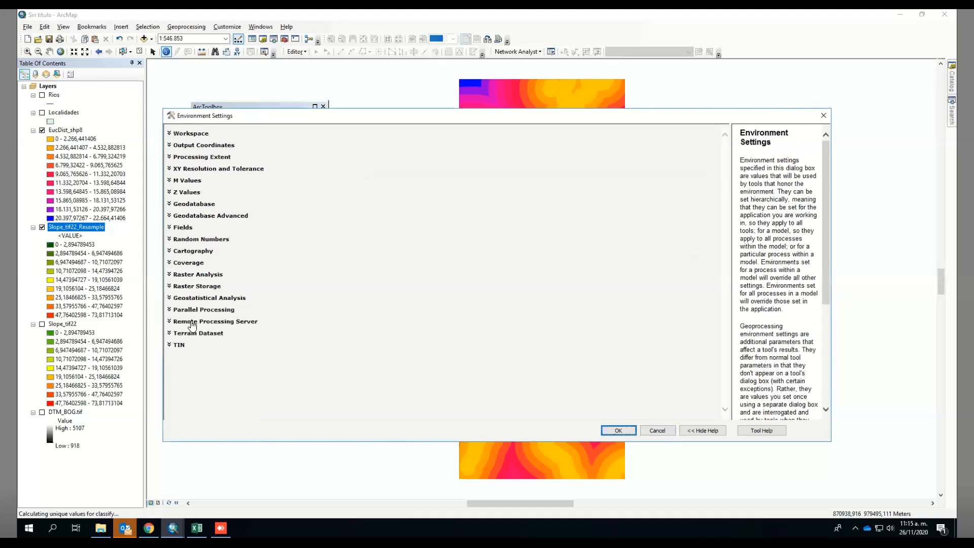
left_click(197, 274)
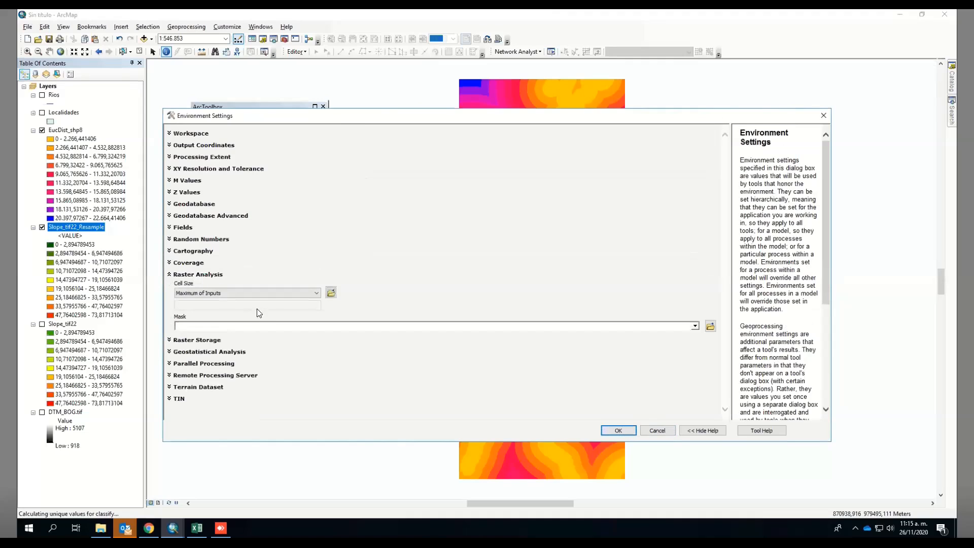
left_click(245, 293)
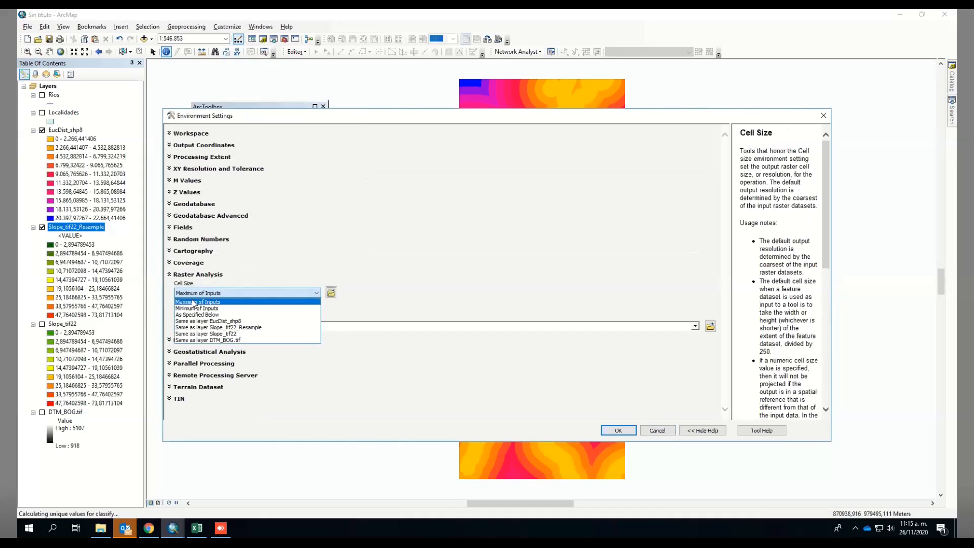
left_click(263, 292)
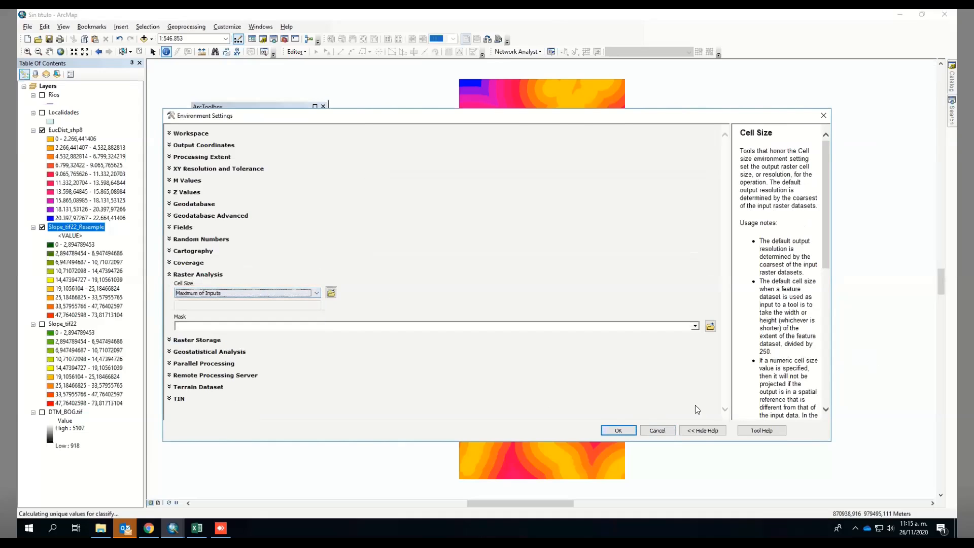
left_click(620, 430)
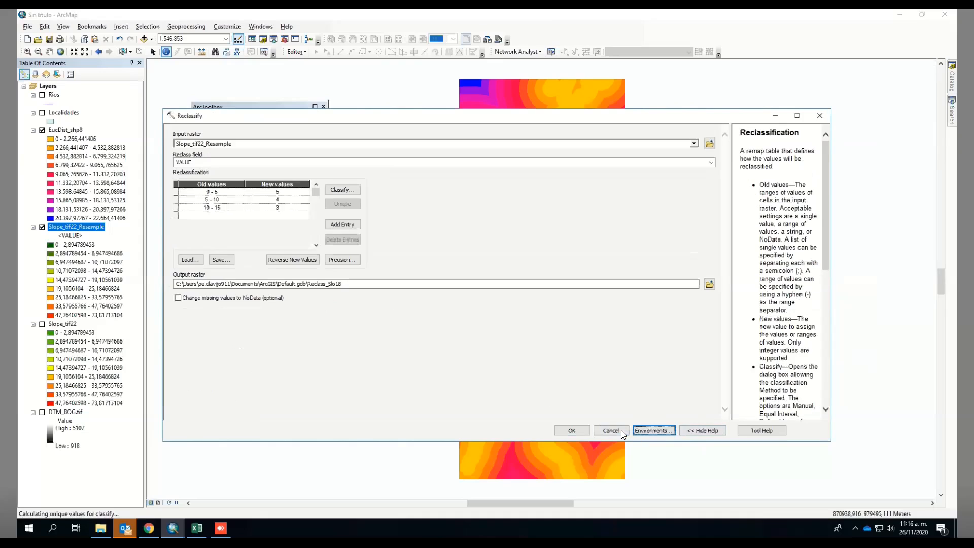
left_click(571, 430)
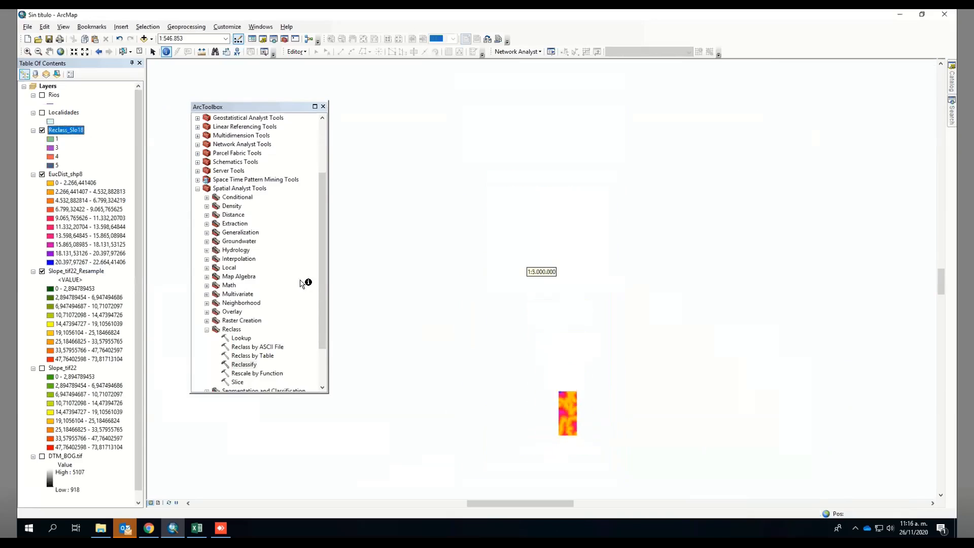
Zoom to the Reclass_Slo18 layer, hide EucDist_shp8, and compare the reclassified slope with Slope_tif22_Resample by toggling its visibility
right_click(66, 133)
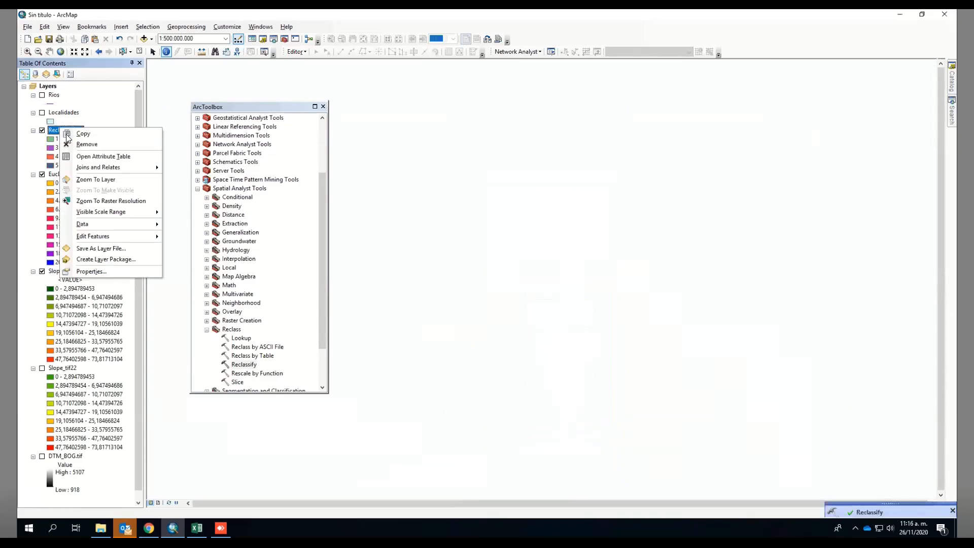
left_click(96, 180)
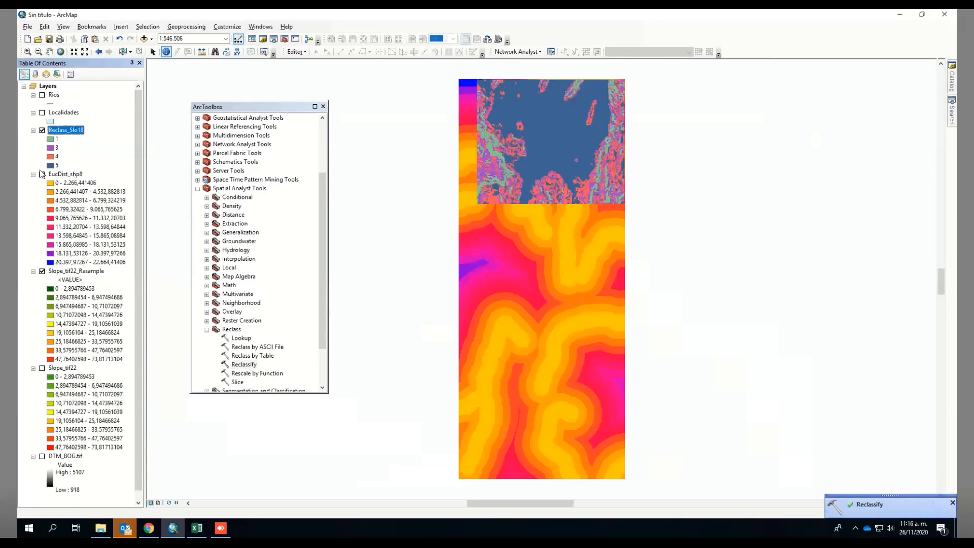
left_click(42, 174)
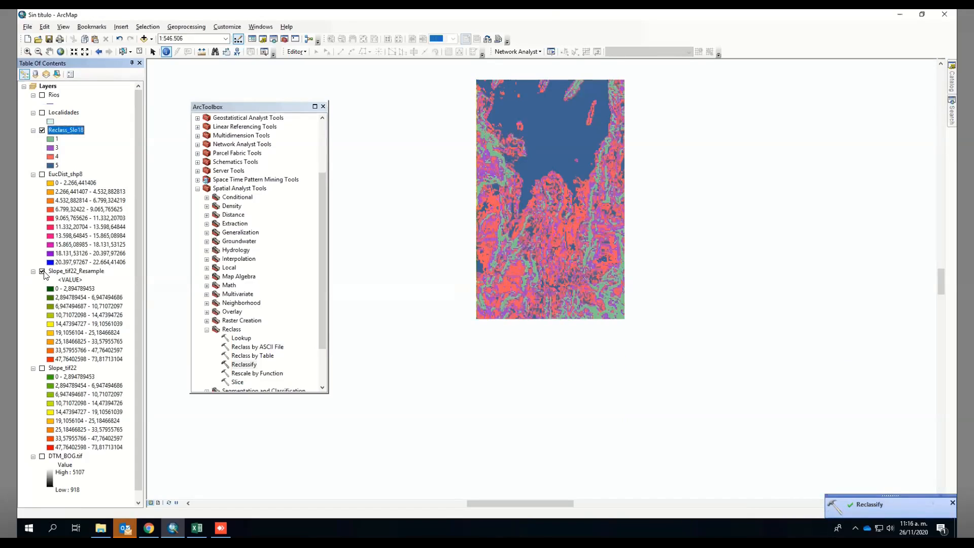
left_click(44, 132)
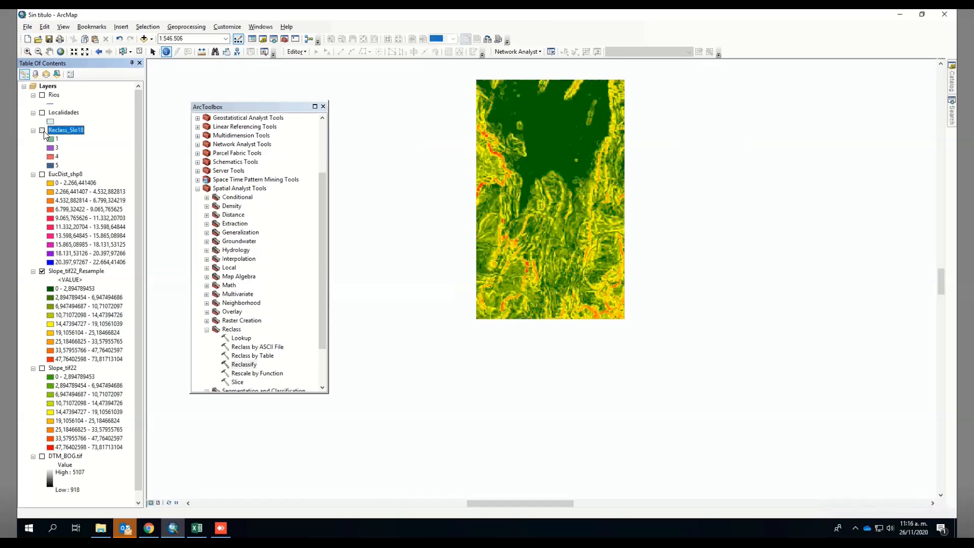
left_click(43, 131)
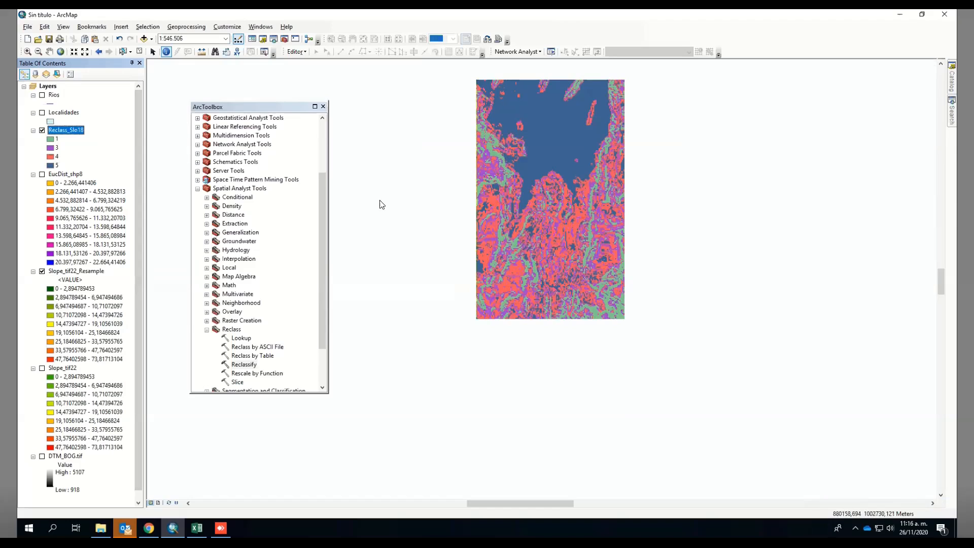
Start Reclassify with EucDist_shp8 as the input raster and set its classification to 4 classes
left_click(247, 366)
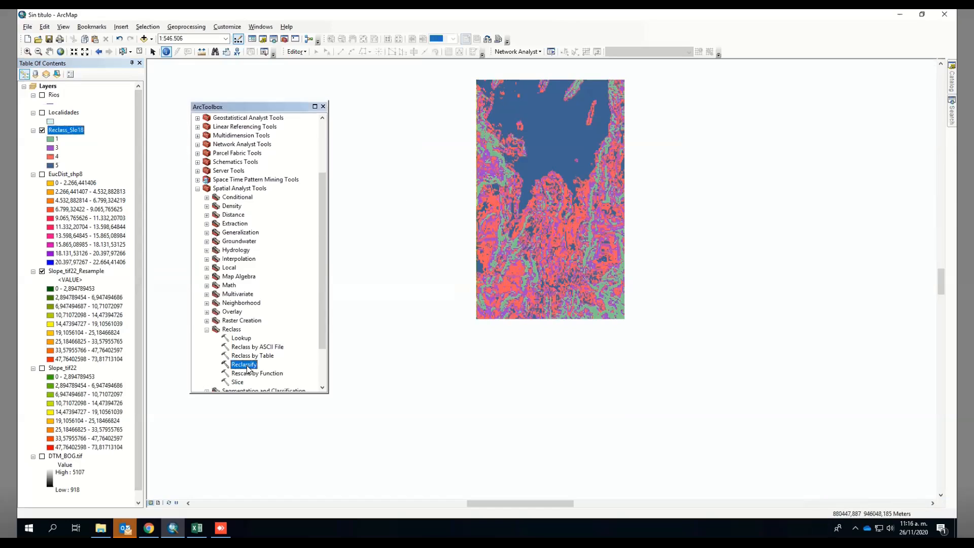
double_click(248, 365)
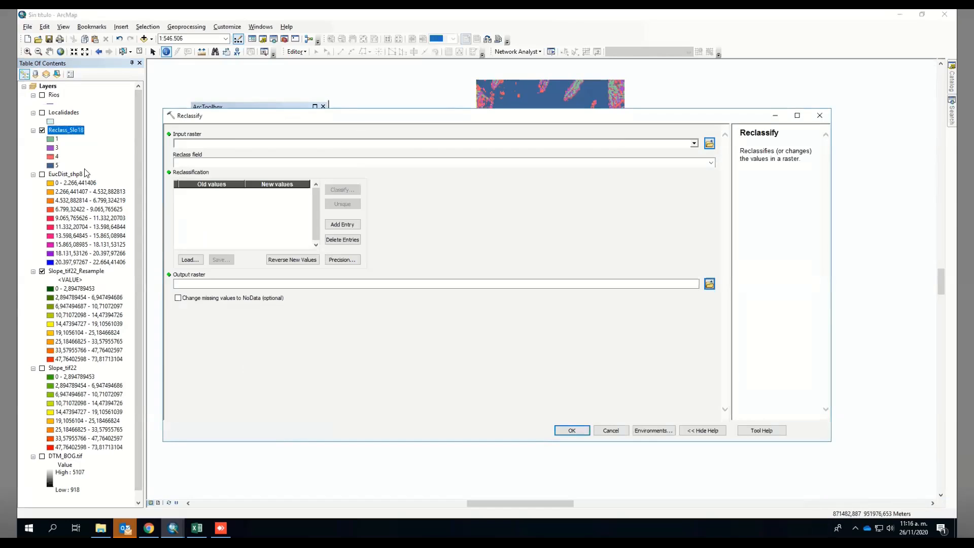
left_click_drag(86, 174, 229, 145)
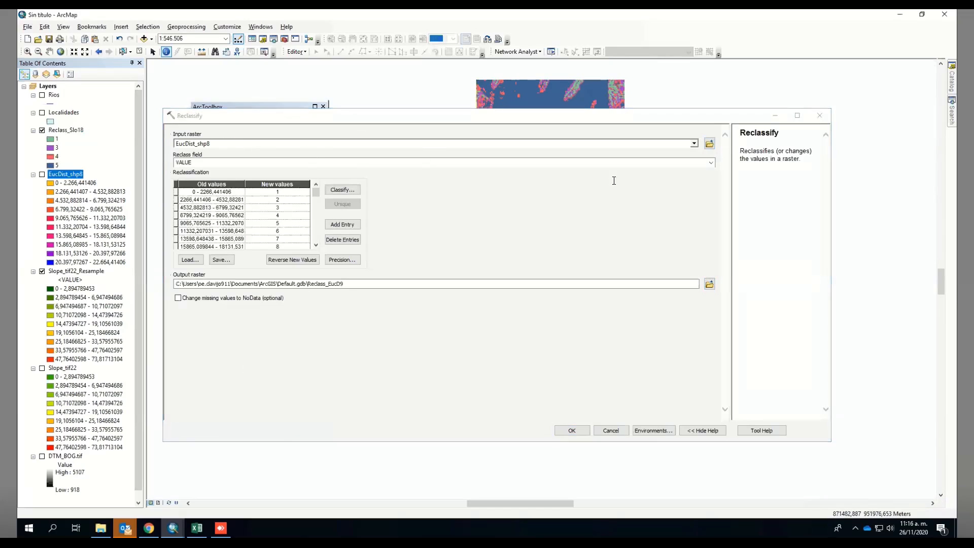
left_click(350, 187)
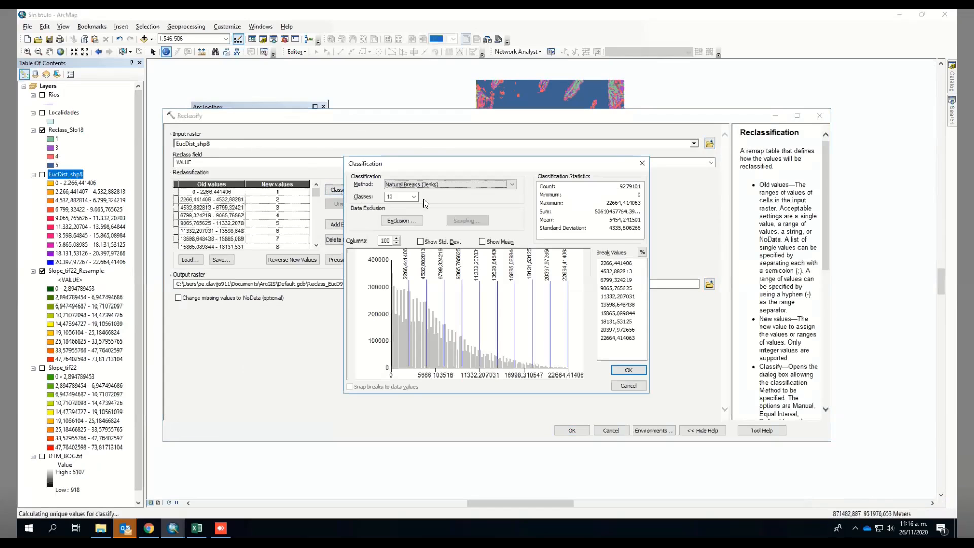
left_click(414, 197)
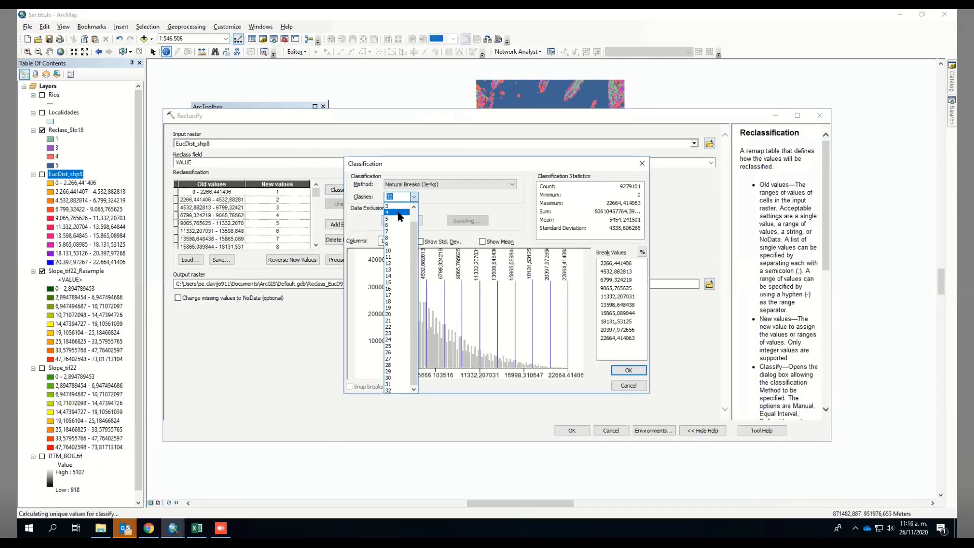
left_click(398, 213)
Set the first three break values of the distance classification to 250, 500 and 1000 and accept it
left_click(609, 265)
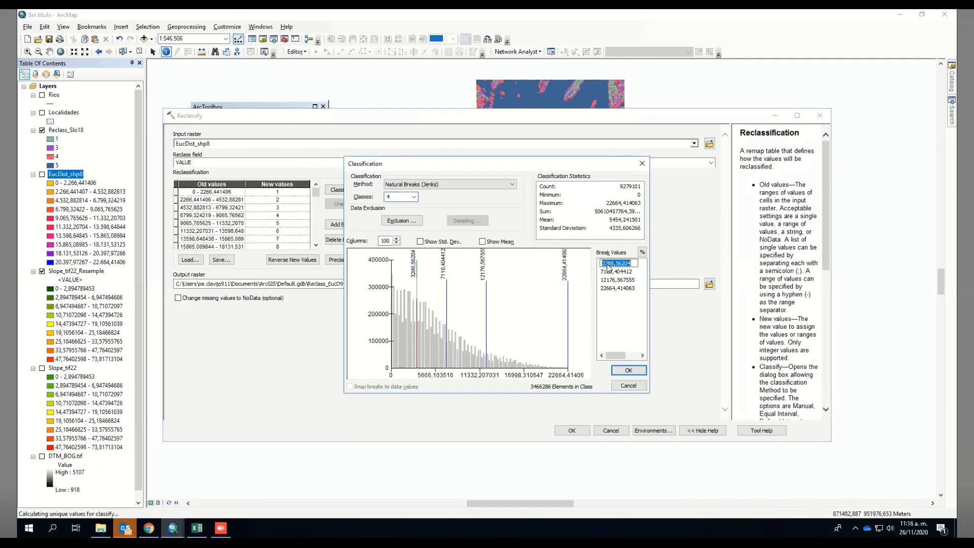
type("250")
key("Return")
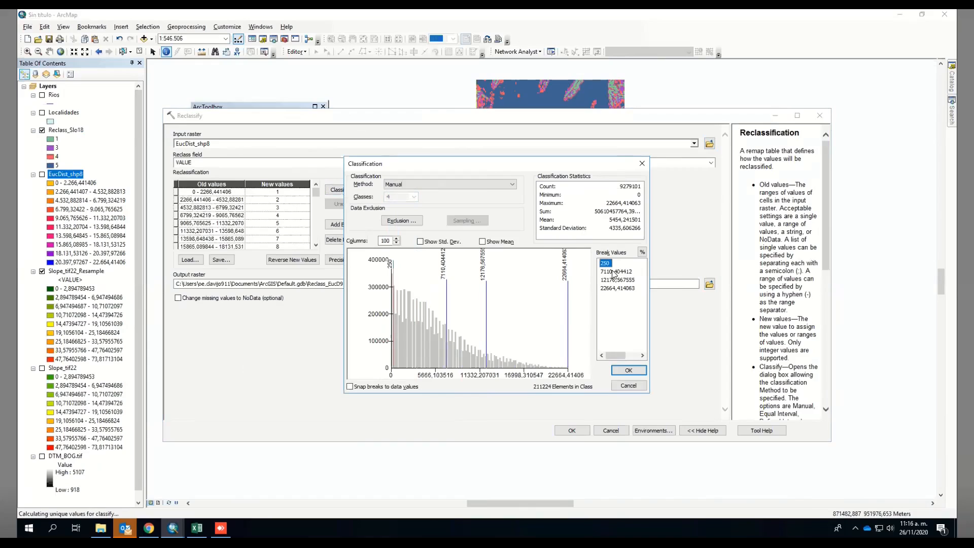
left_click(614, 272)
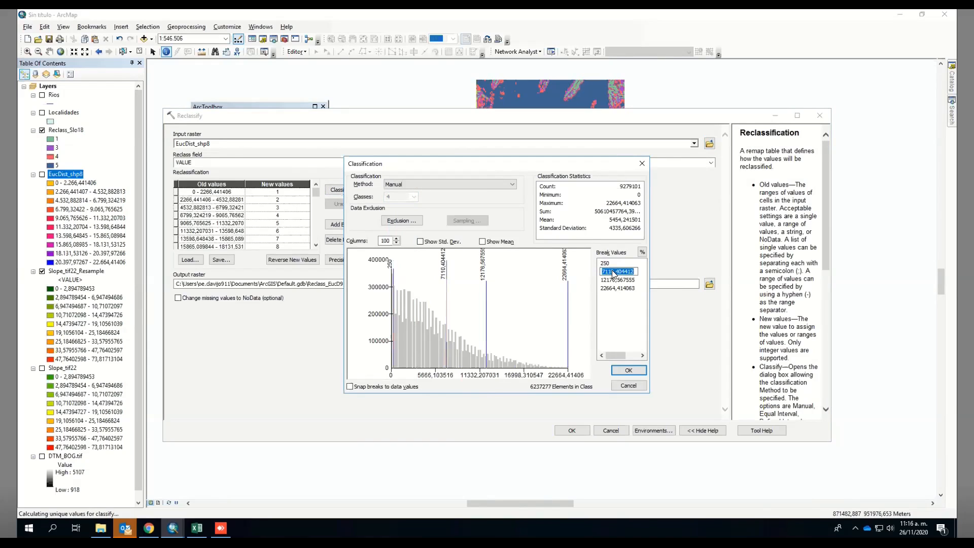
type("500")
key("Return")
left_click(616, 280)
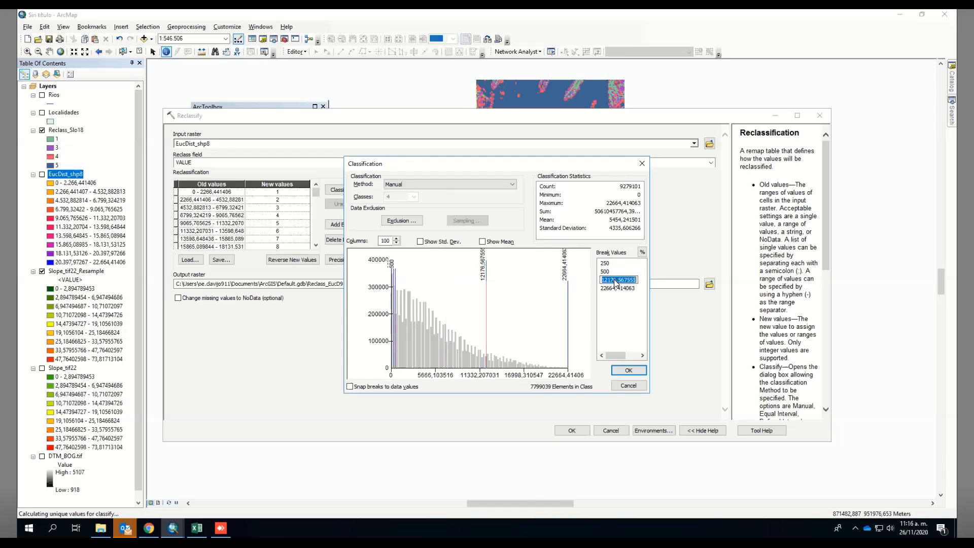
type("1000")
key("Return")
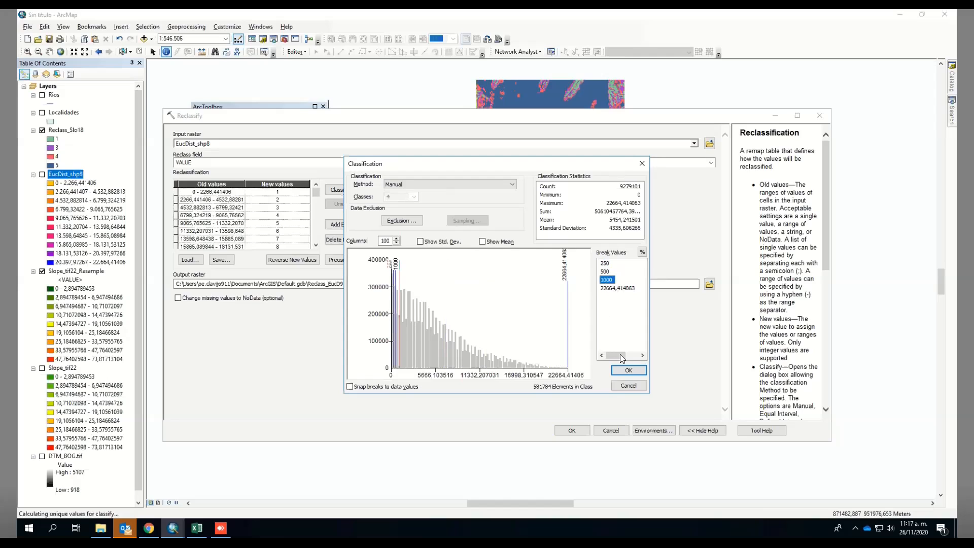
left_click(625, 369)
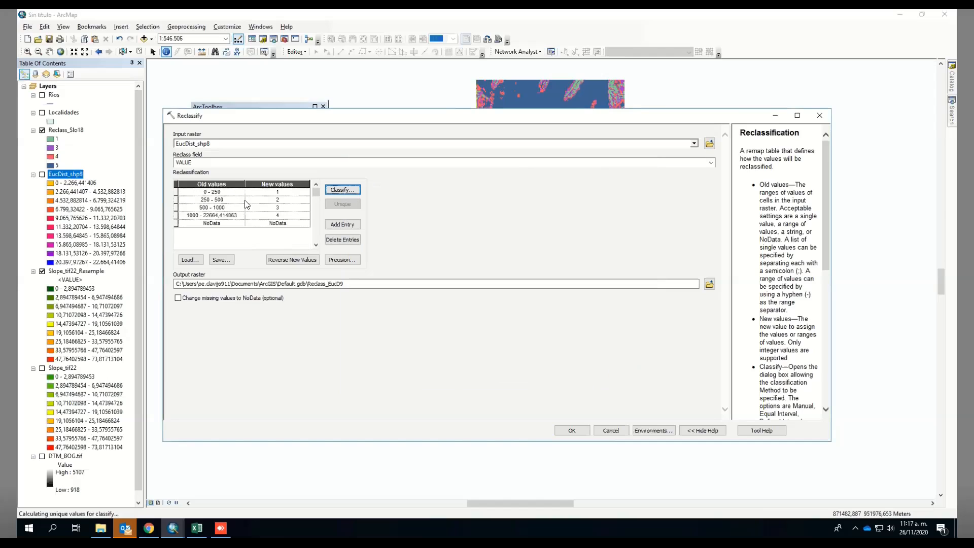
Assign new values 5, 4, 3 and 1 to the four distance ranges in ascending order
left_click(284, 193)
type("5")
left_click(284, 200)
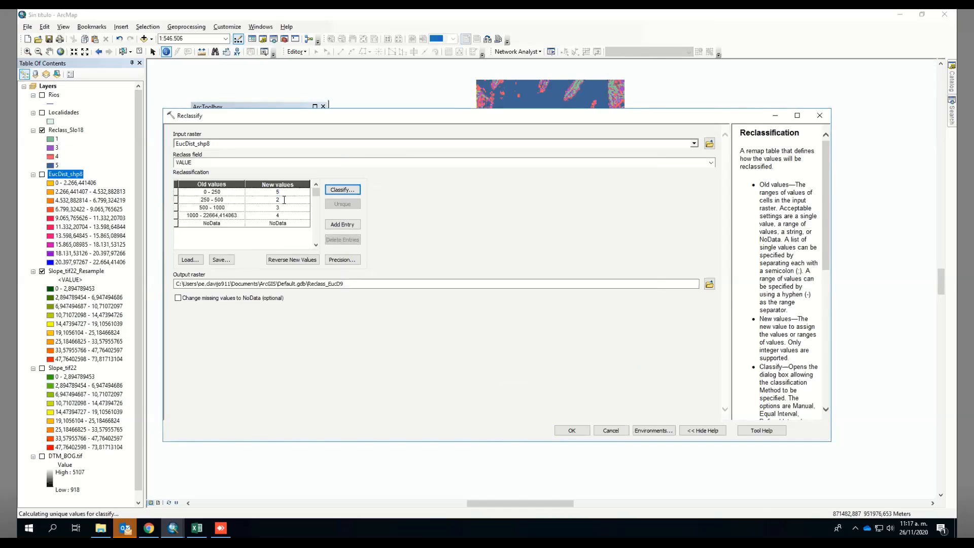
key("BackSpace")
type("4")
left_click(283, 208)
left_click(282, 215)
type("1")
Set the processing extent to Same as layer Localidades and the snap raster to Reclass_Slo18, and run Reclassify on the distance raster
left_click(664, 431)
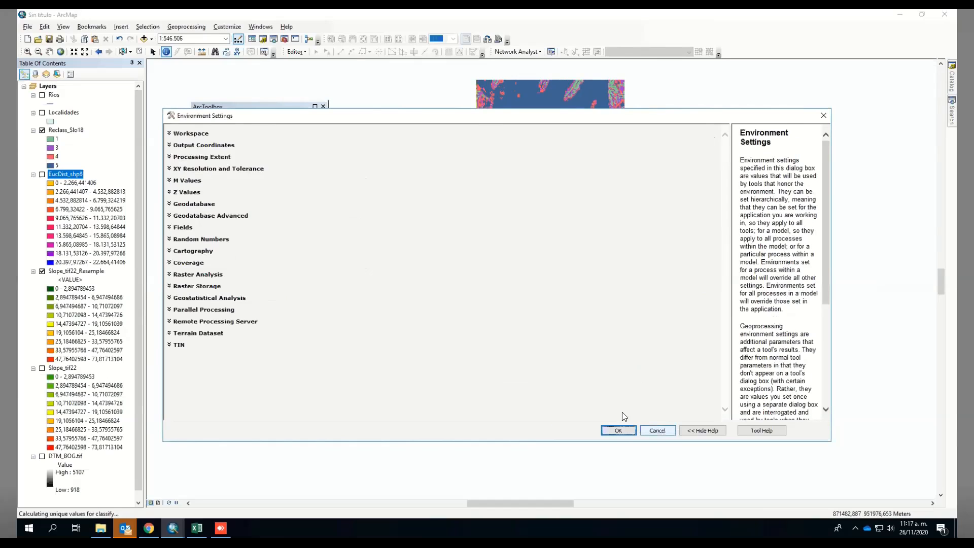
left_click(202, 157)
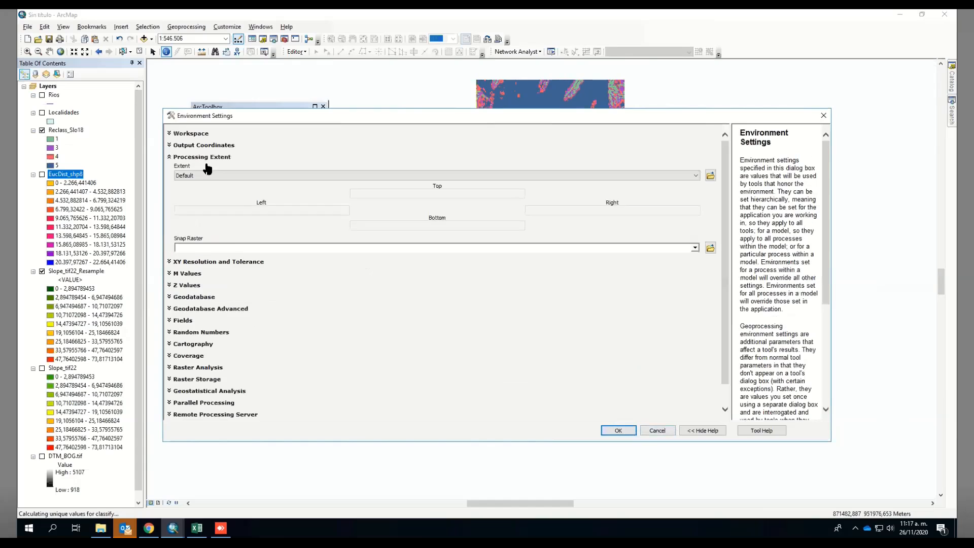
left_click(216, 175)
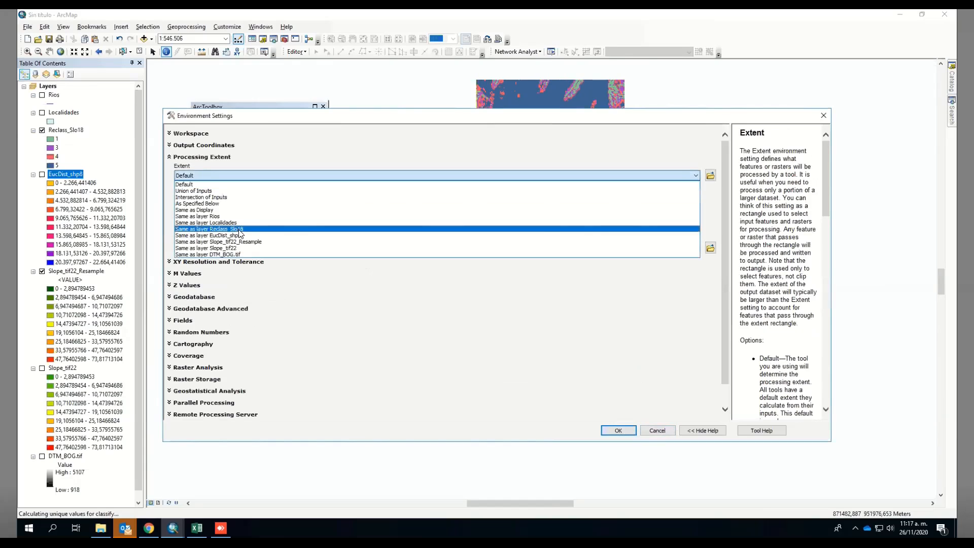
left_click(220, 224)
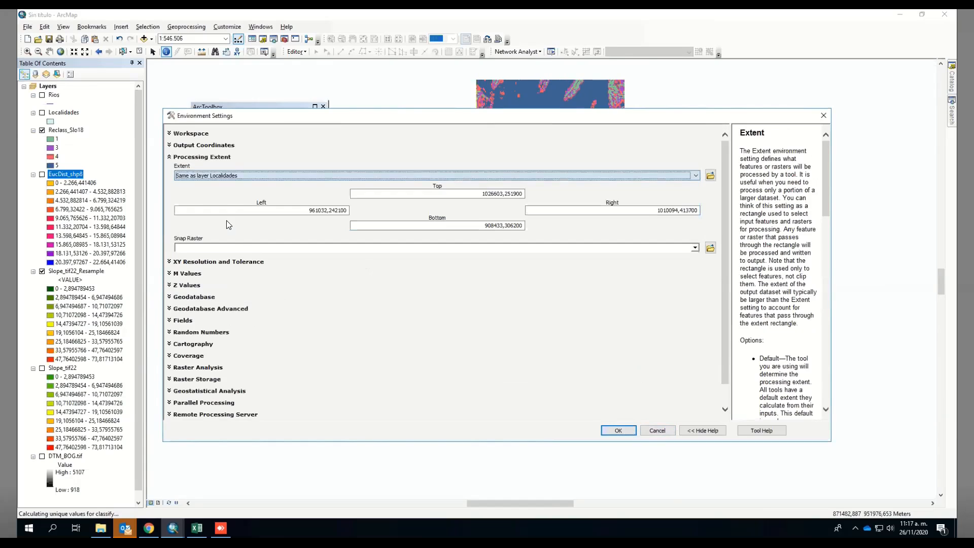
left_click(694, 248)
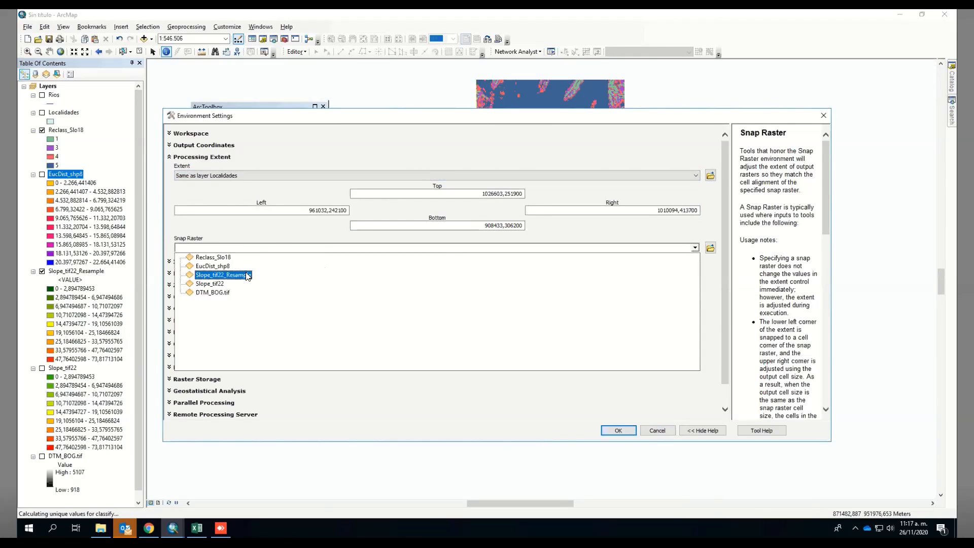
left_click(223, 259)
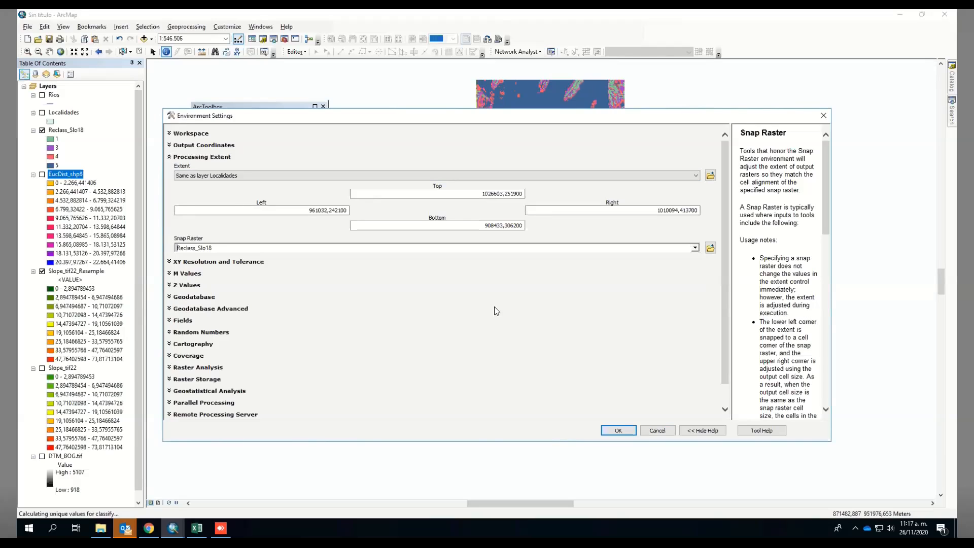
left_click(620, 430)
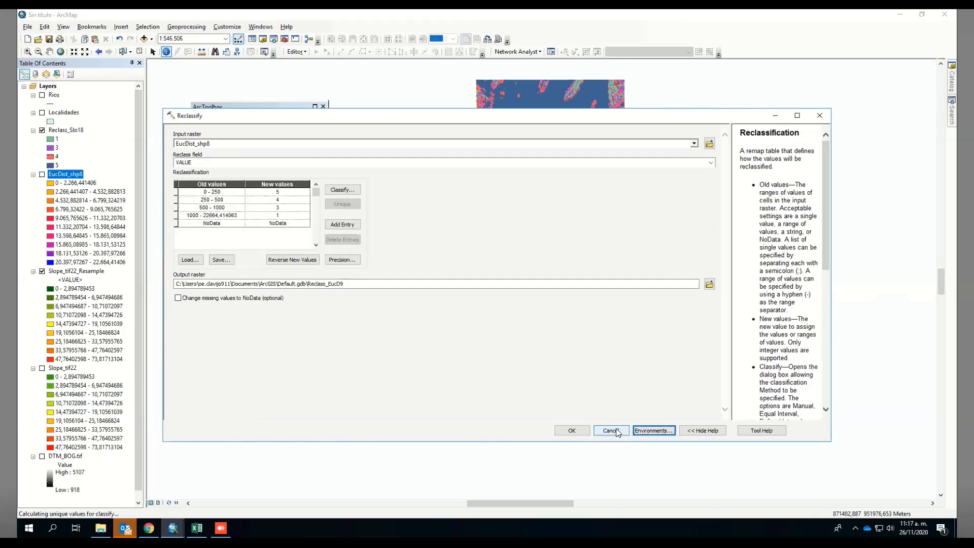
left_click(564, 430)
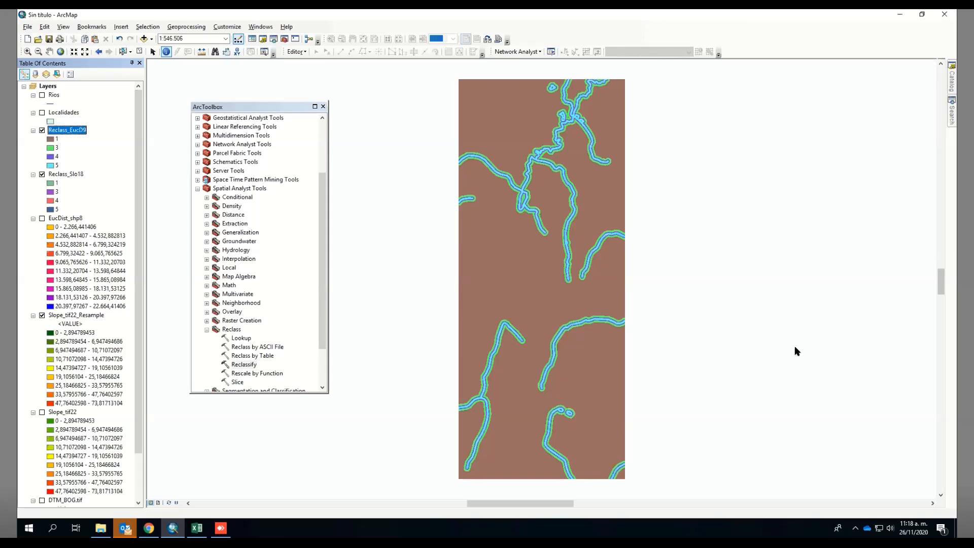
Reopen the latest Reclassify run from the session results and review its class count and break values
left_click(186, 28)
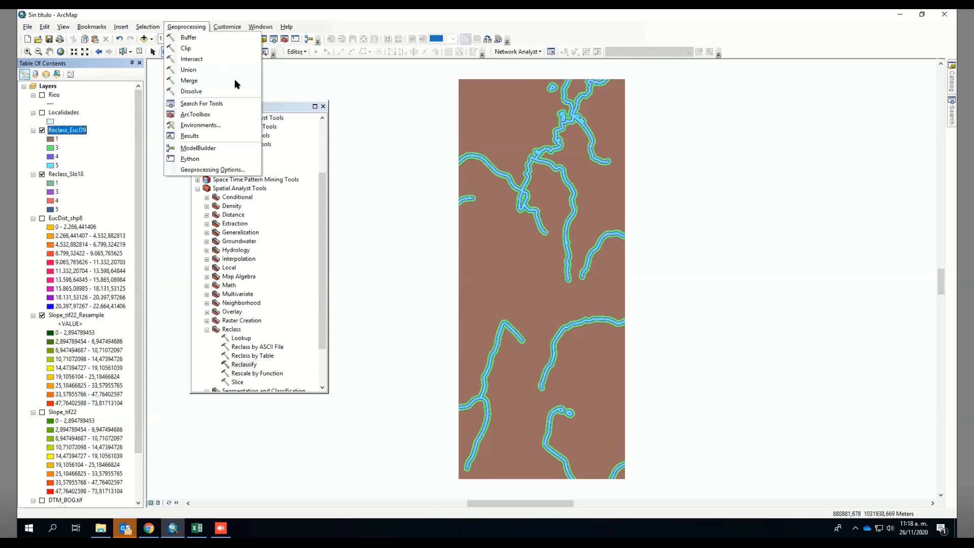
left_click(198, 138)
left_click(238, 128)
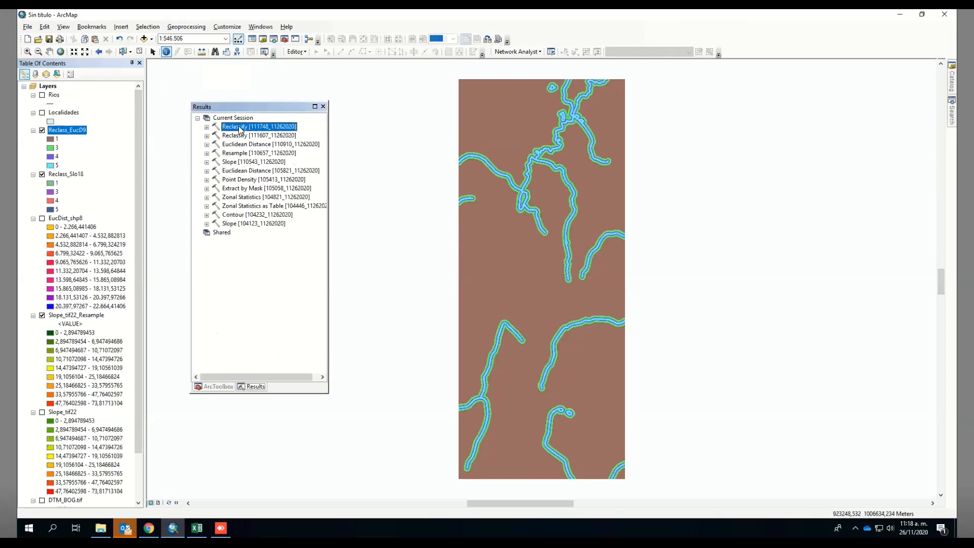
double_click(240, 128)
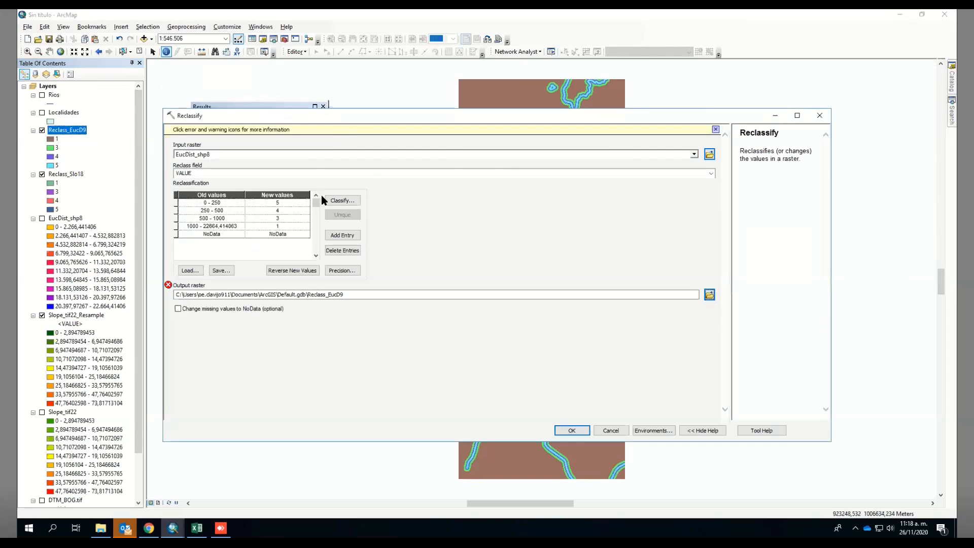
left_click(335, 199)
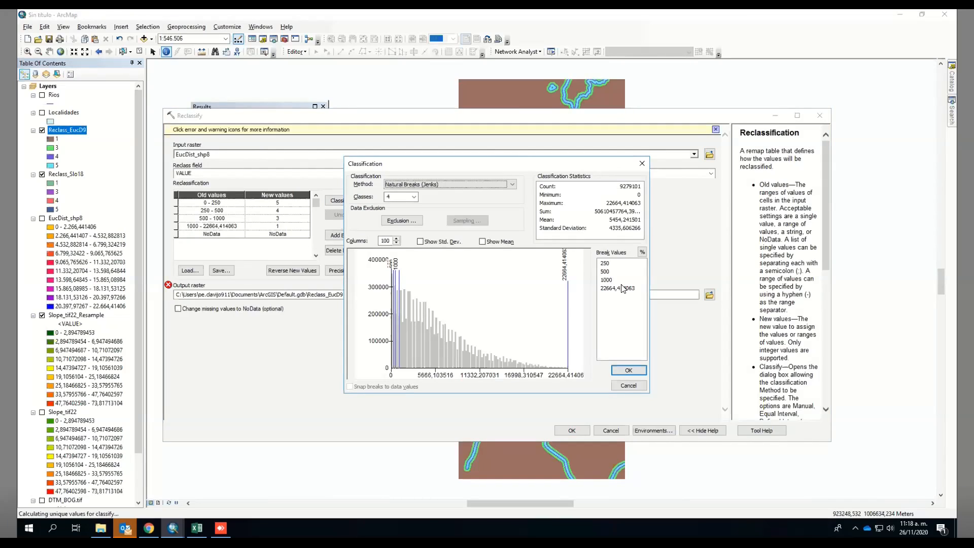
left_click(606, 266)
left_click(414, 199)
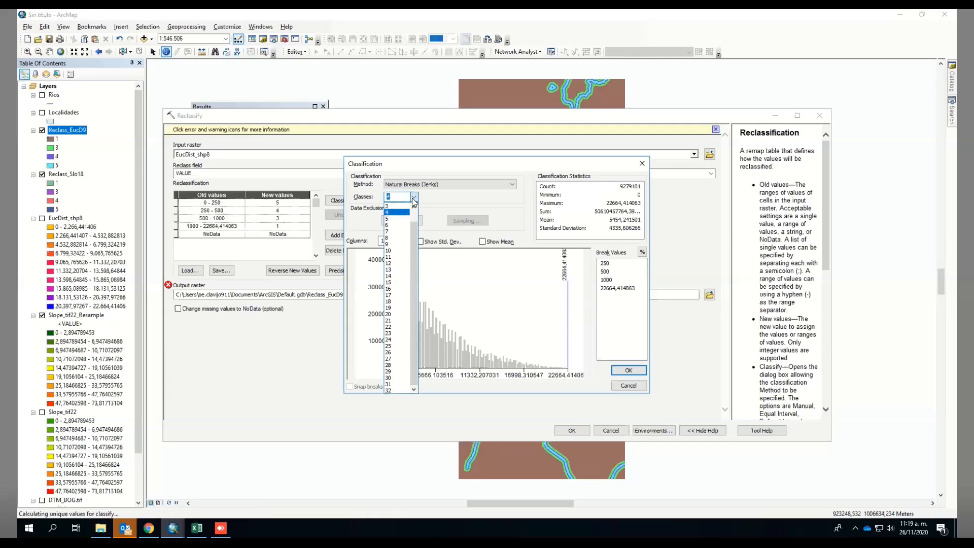
left_click(400, 212)
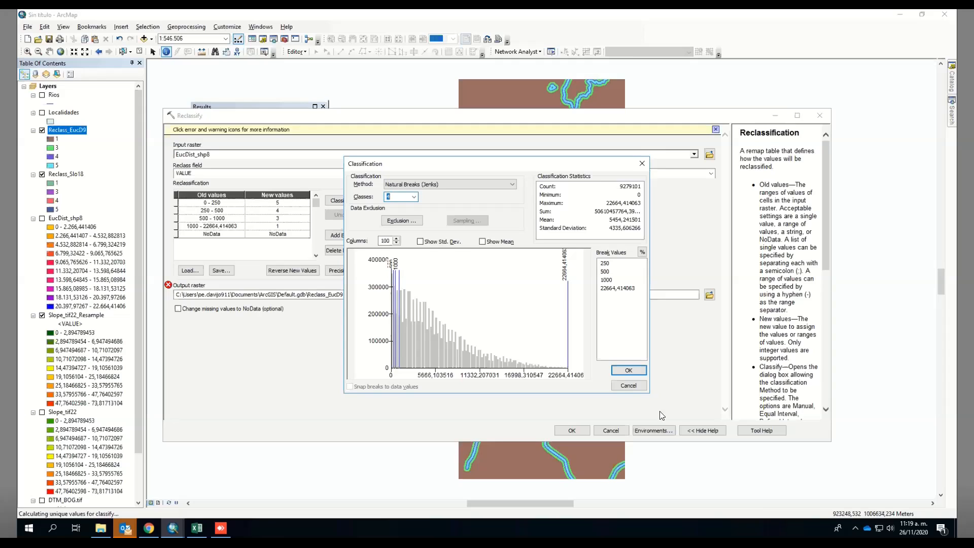
left_click(632, 369)
Review the processing extent and snap raster in the reopened tool's environment settings, and close the tool without running it
left_click(655, 431)
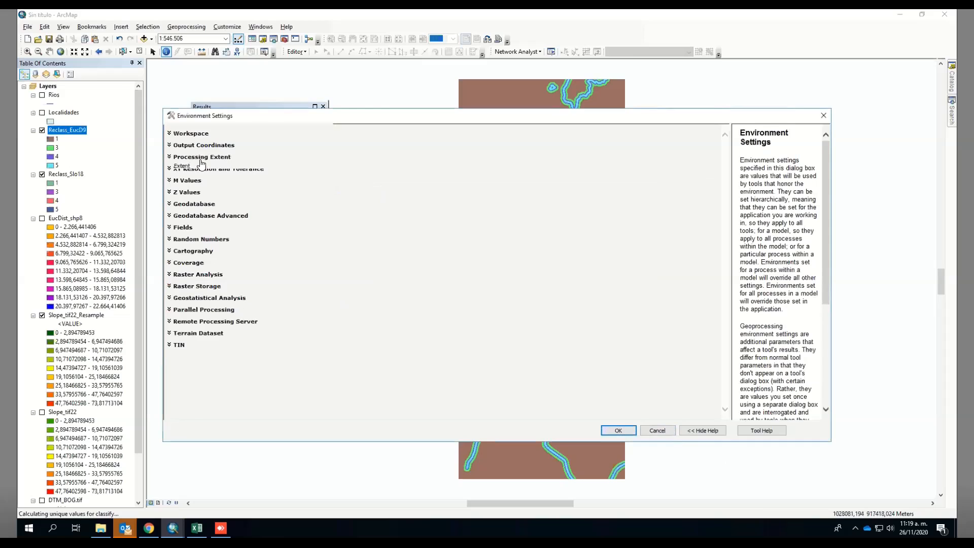
left_click(201, 157)
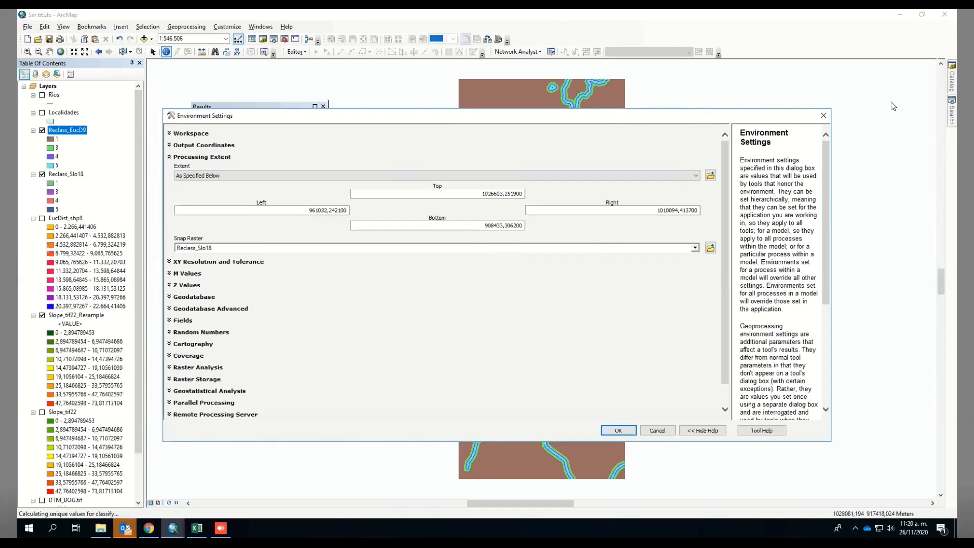
left_click(824, 116)
left_click(824, 116)
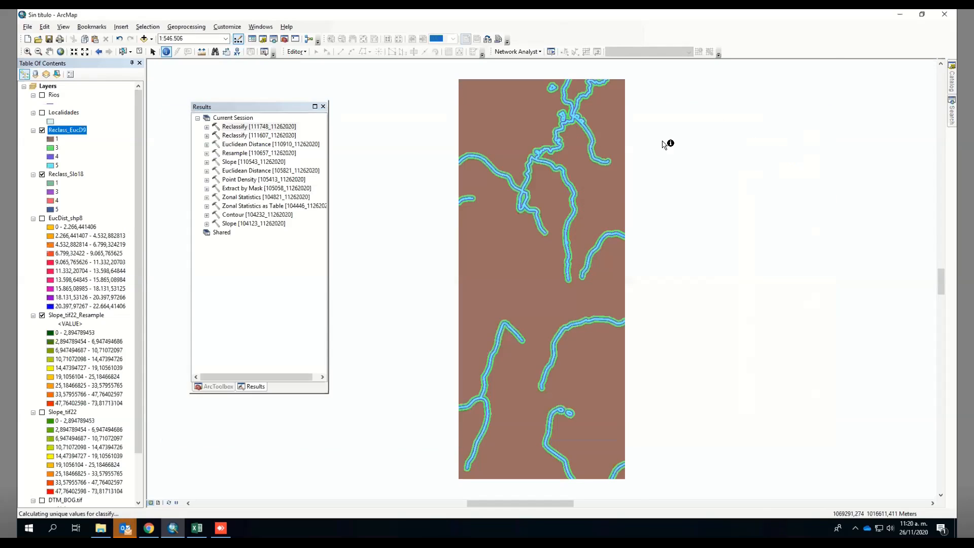
Open Raster Calculator from the Map Algebra toolset and build the expression "Reclass_Slo18"+"Reclass_EucD9"
left_click(322, 106)
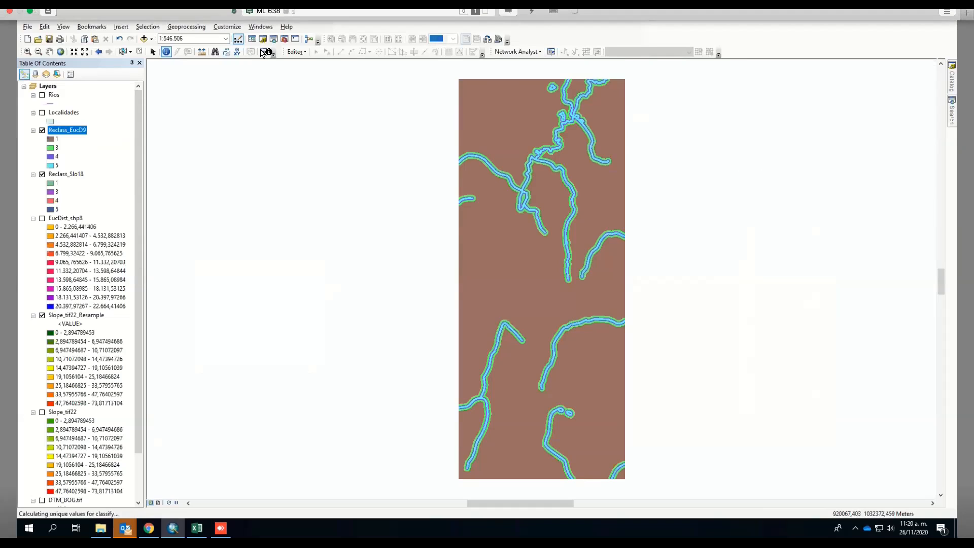
left_click(285, 38)
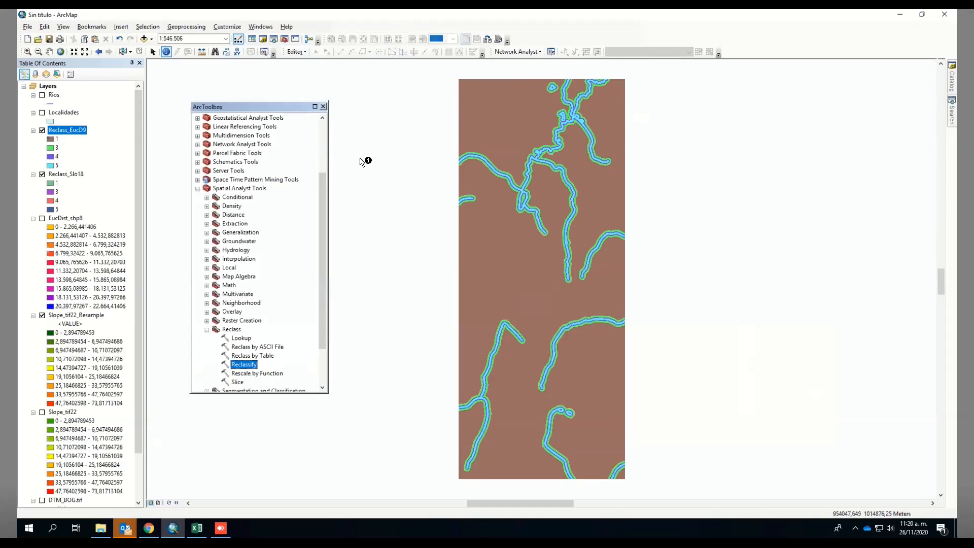
left_click(207, 331)
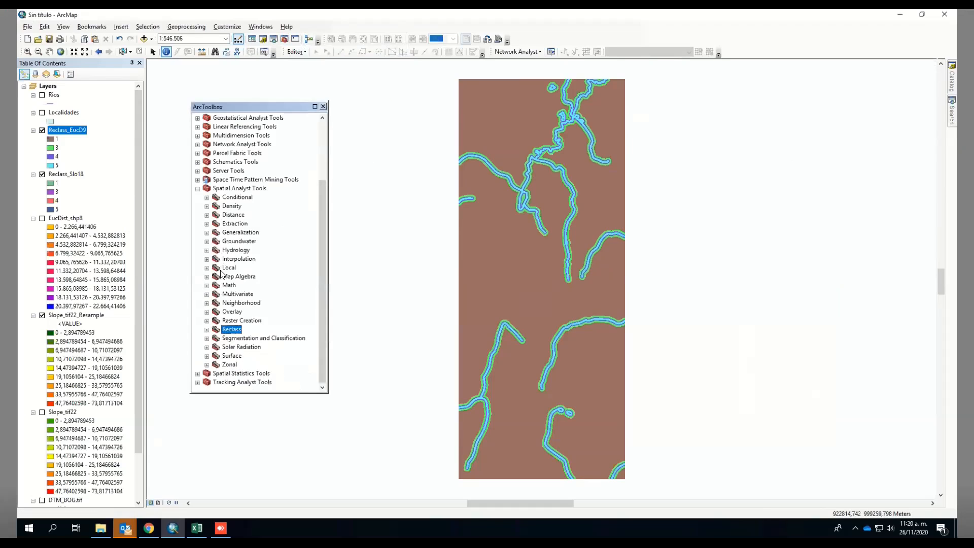
left_click(207, 276)
double_click(242, 286)
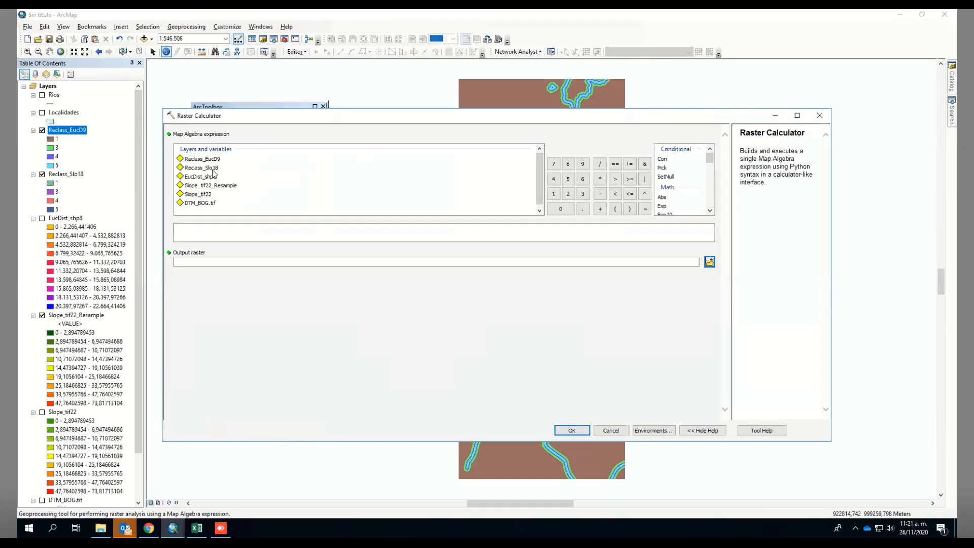
double_click(213, 169)
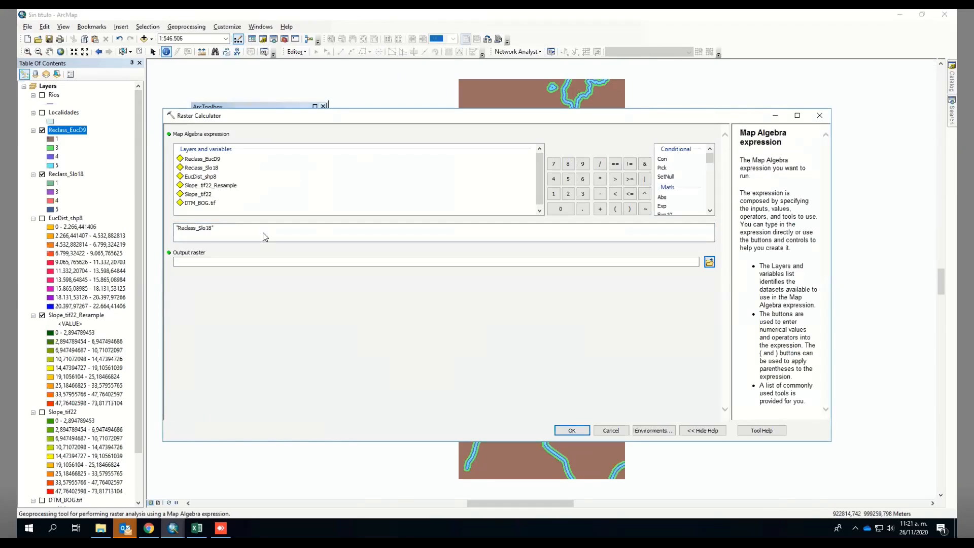
type("+")
double_click(209, 160)
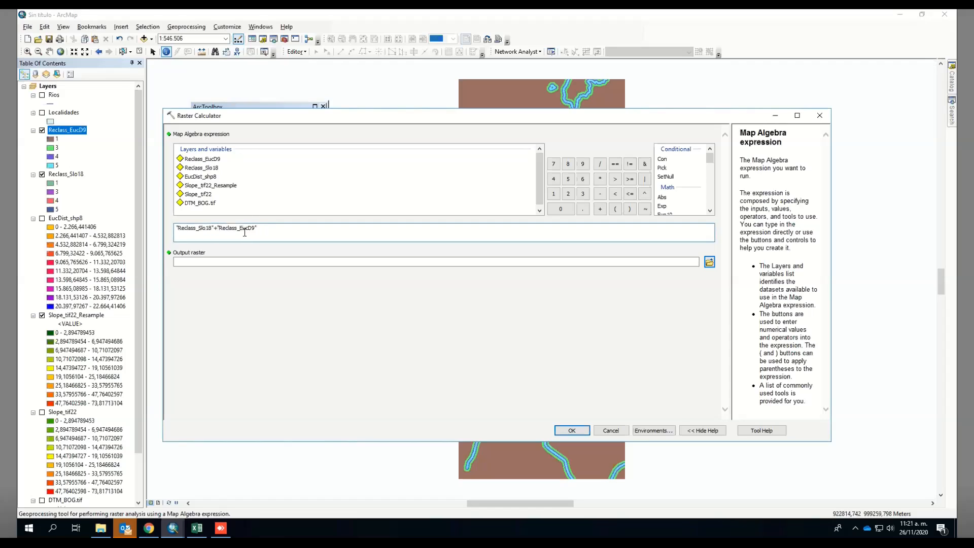
Run the Raster Calculator sum with the default output raster, and hide the Reclass_EucD9 and Reclass_Slo18 layers
left_click(378, 308)
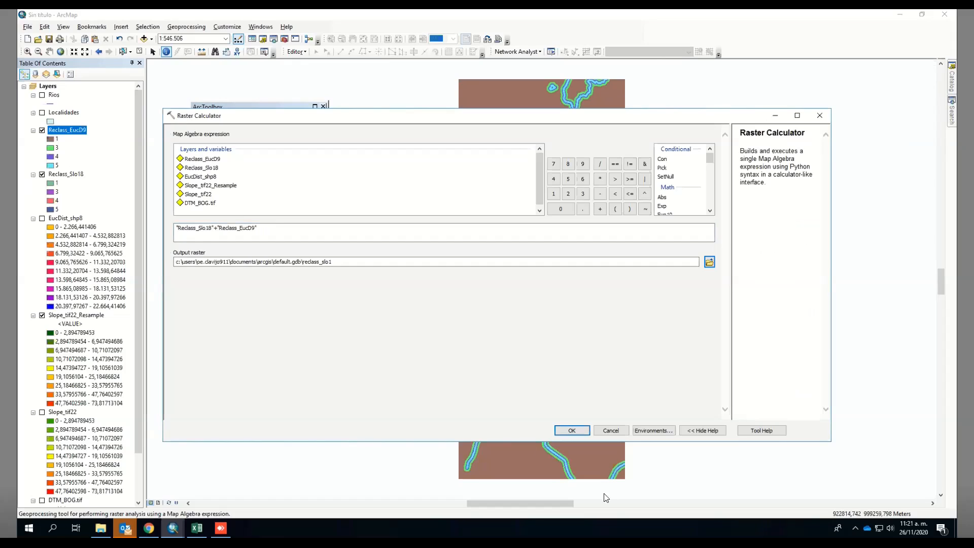
left_click(563, 429)
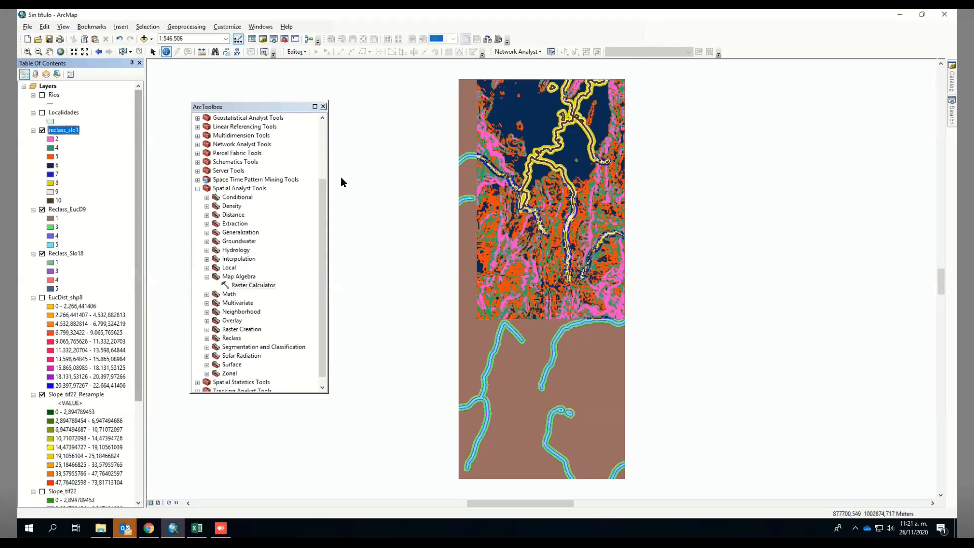
left_click(42, 209)
left_click(42, 253)
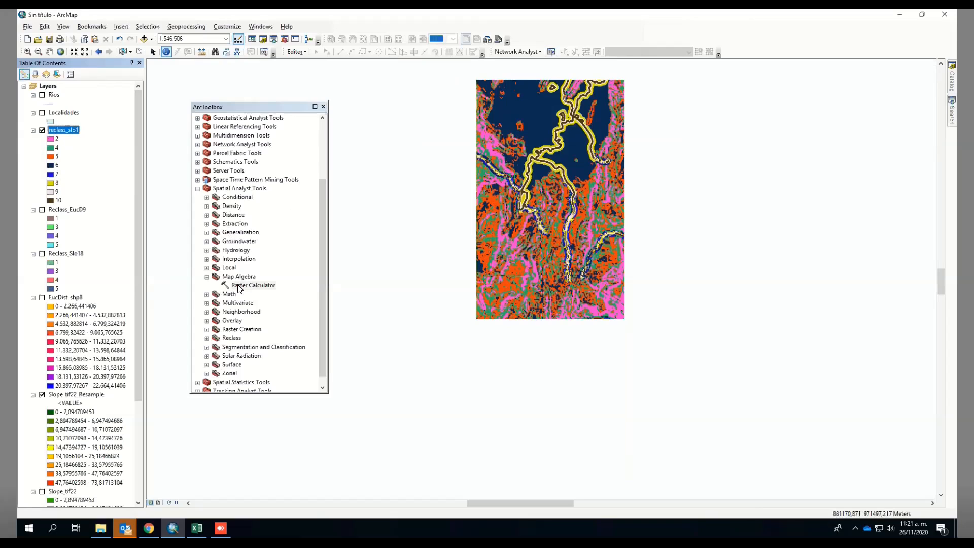
left_click(63, 256, "ctrl")
left_click(73, 209)
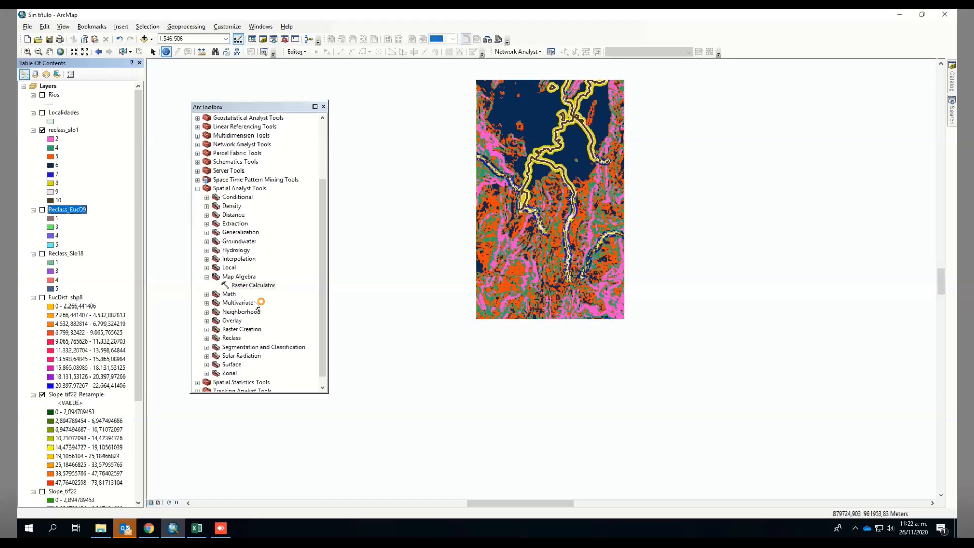
Open Extract by Attributes from the Spatial Analyst Extraction toolset and set reclass_slo1 as the input raster
left_click(207, 277)
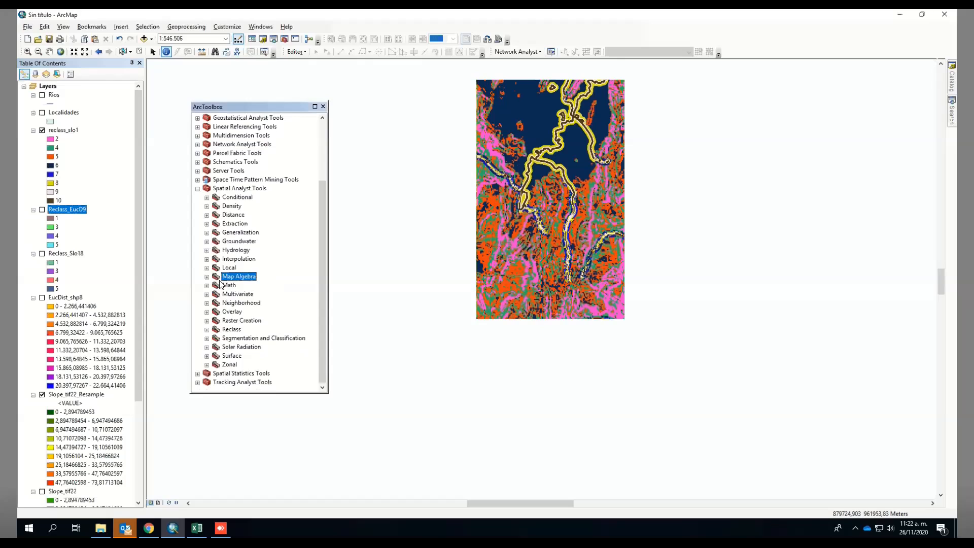
left_click(234, 224)
double_click(228, 227)
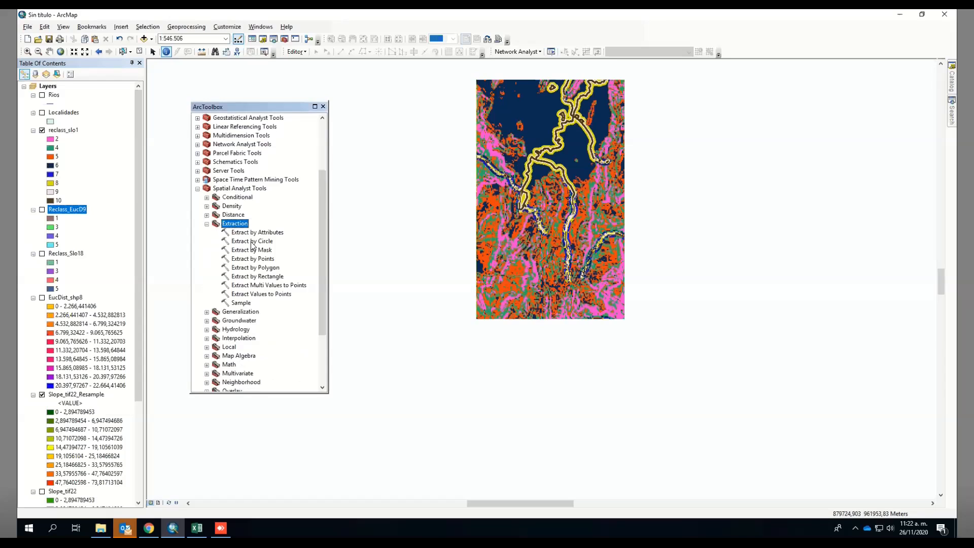
double_click(257, 234)
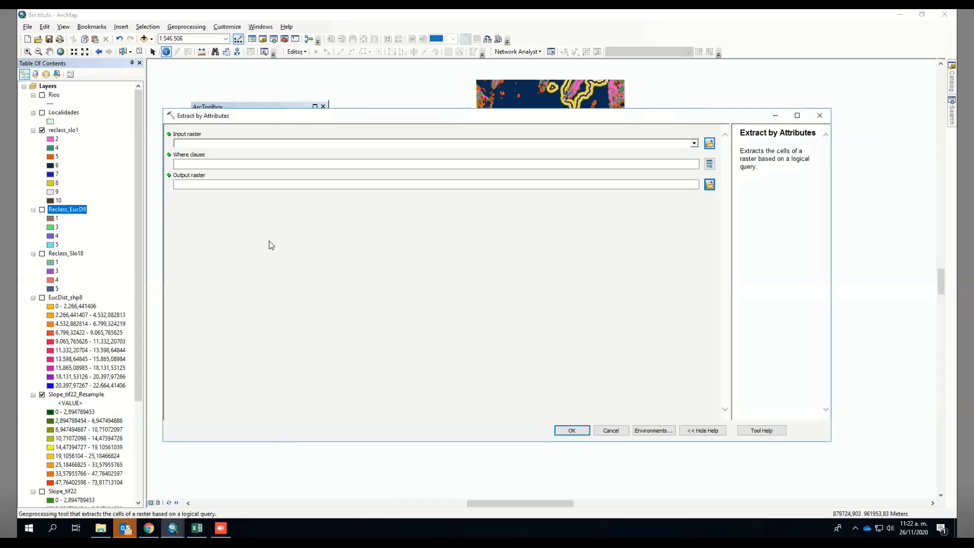
left_click(66, 132)
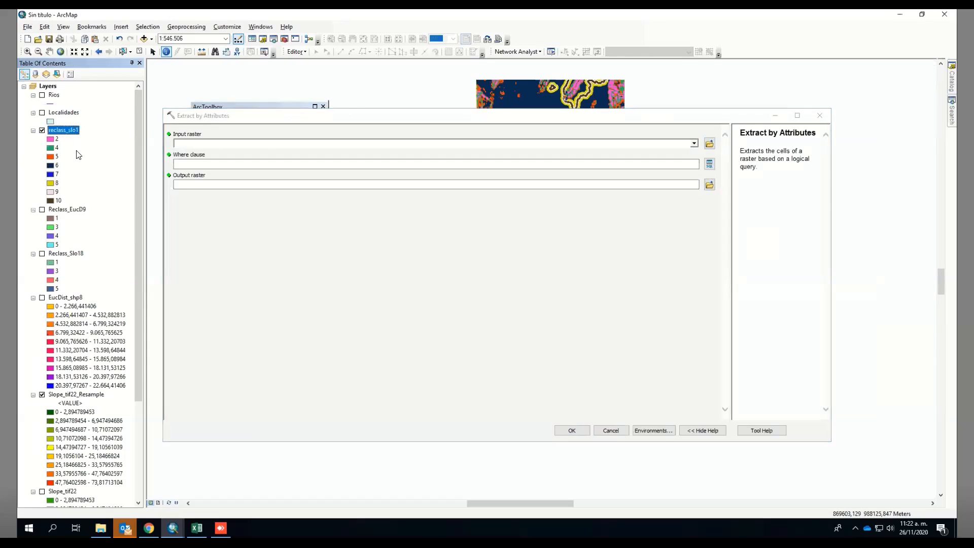
left_click_drag(61, 131, 213, 143)
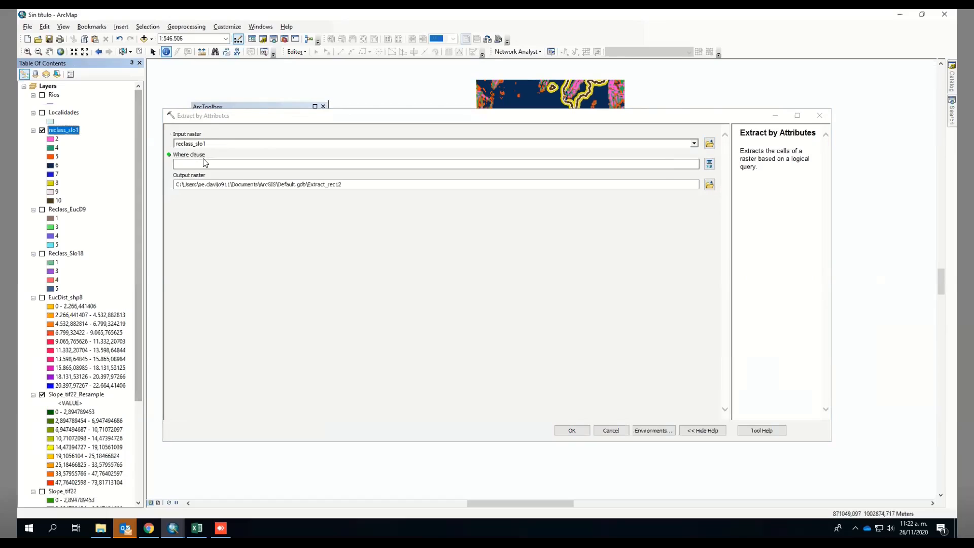
Start the where clause of the extraction in the Query Builder with the condition Value = 10
left_click(709, 164)
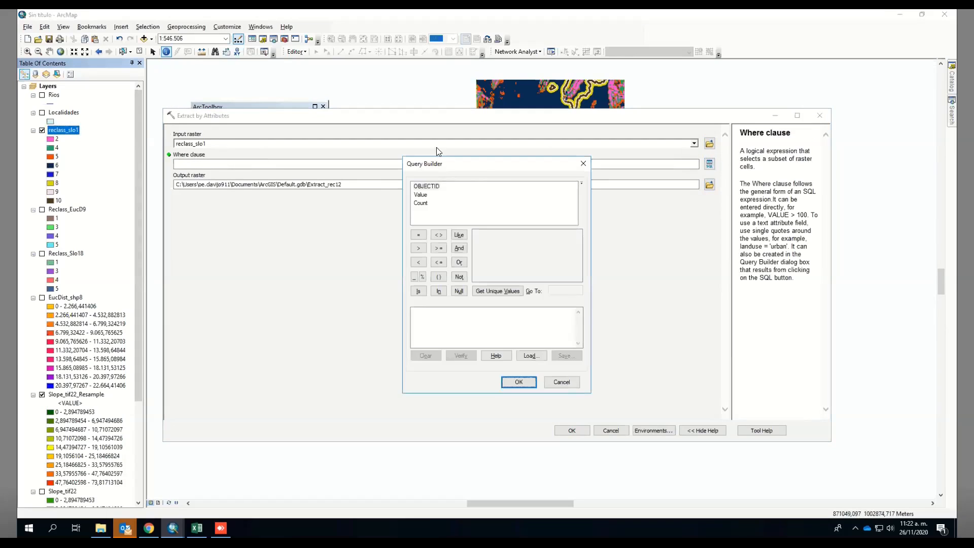
left_click_drag(485, 171, 438, 149)
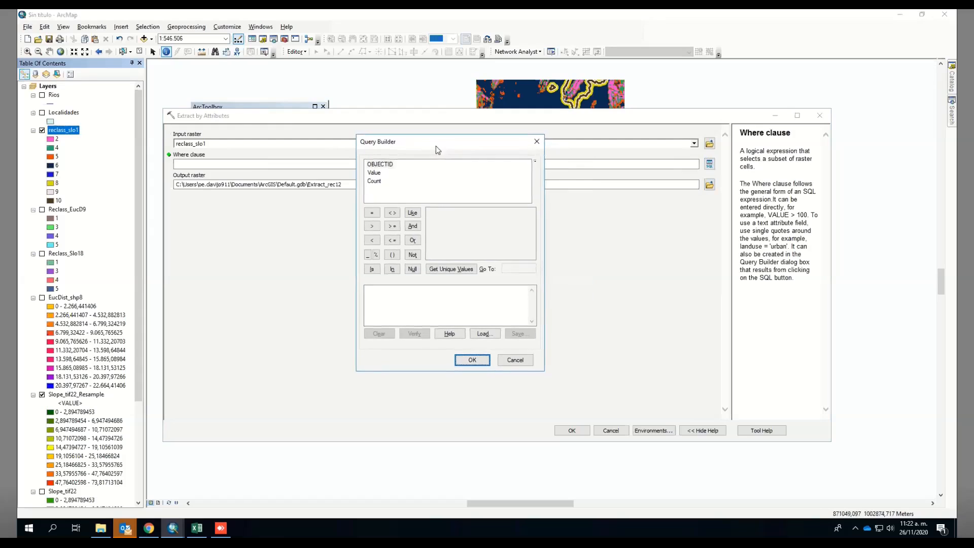
double_click(374, 173)
left_click(373, 215)
left_click(442, 269)
scroll(492, 244, "down", 2)
double_click(431, 254)
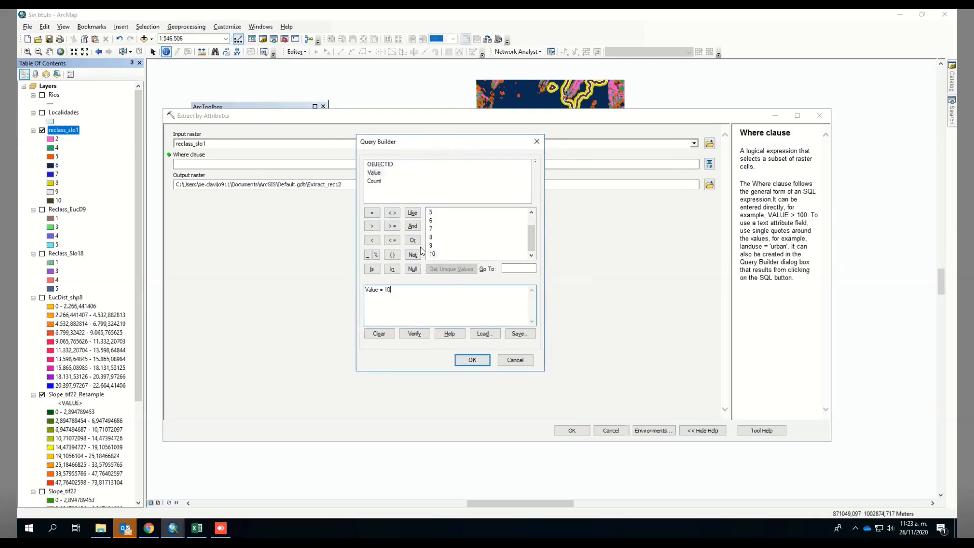
Extend the where clause with OR Value = 9 and run Extract by Attributes with the default output raster
left_click(413, 240)
double_click(374, 172)
double_click(371, 213)
key("BackSpace")
double_click(431, 245)
left_click(472, 360)
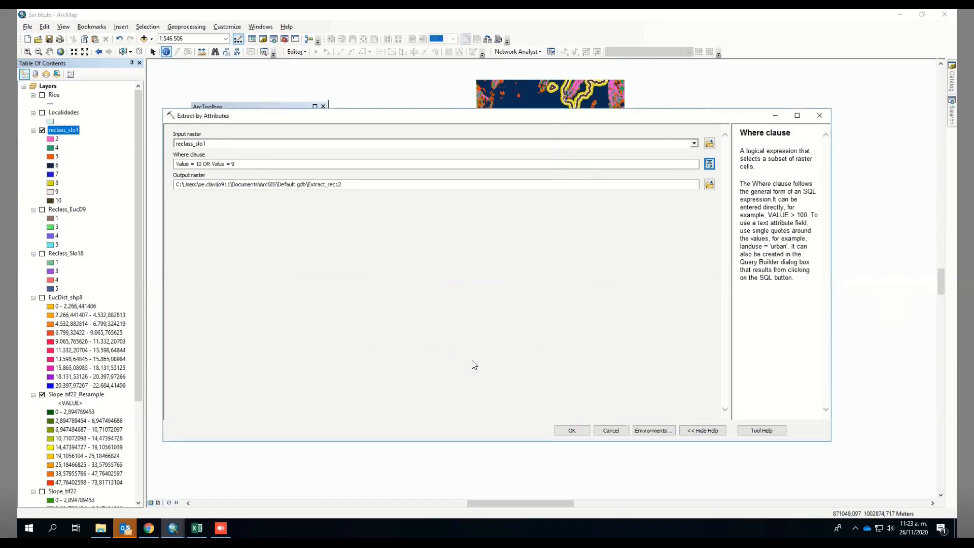
left_click(571, 430)
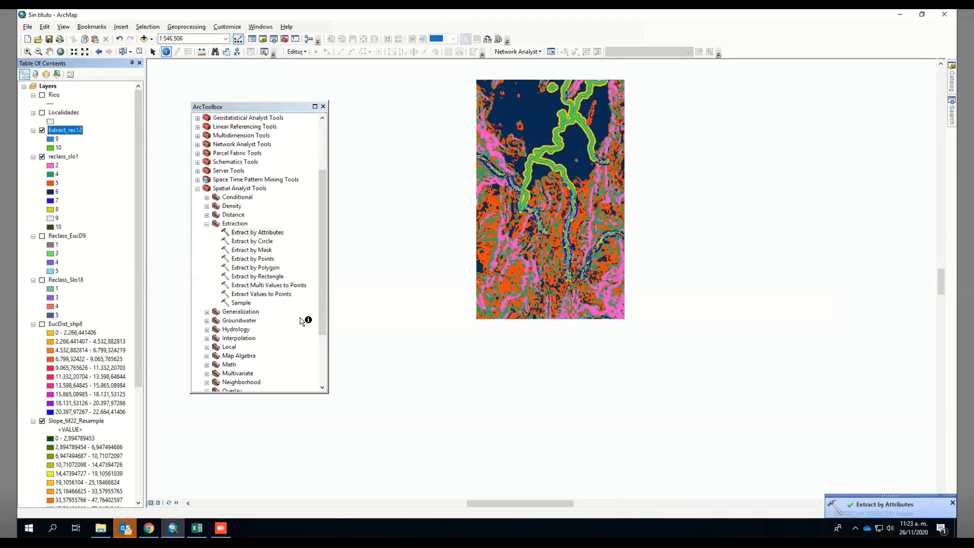
Hide the reclass_slo1 and Slope_tif22_Resample layers so that only the extracted raster is displayed
left_click(43, 157)
left_click(42, 158)
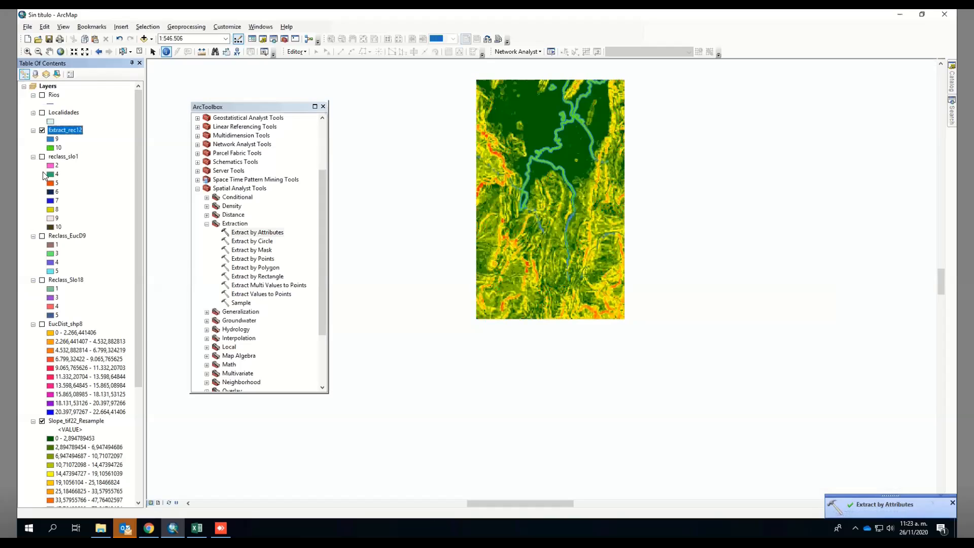
left_click(42, 422)
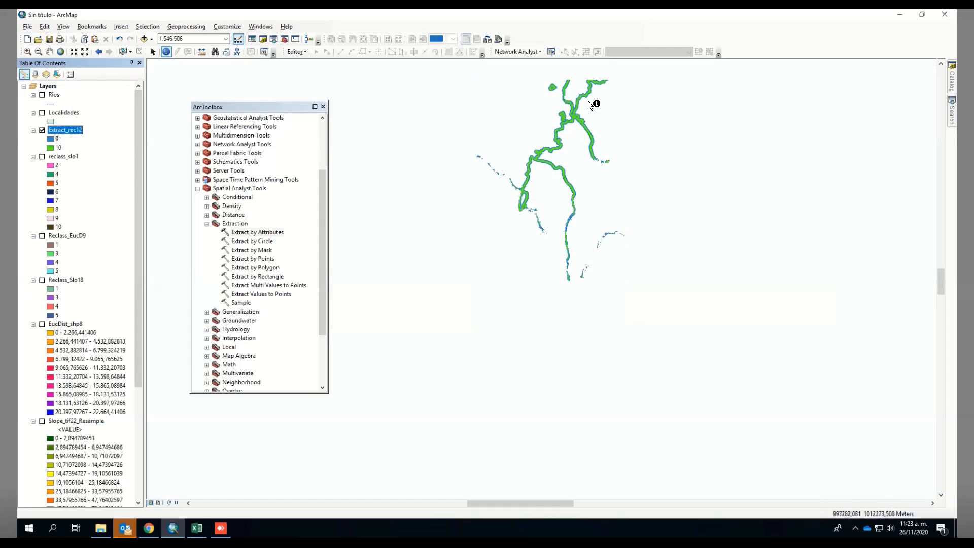
left_click(27, 51)
left_click_drag(489, 83, 678, 290)
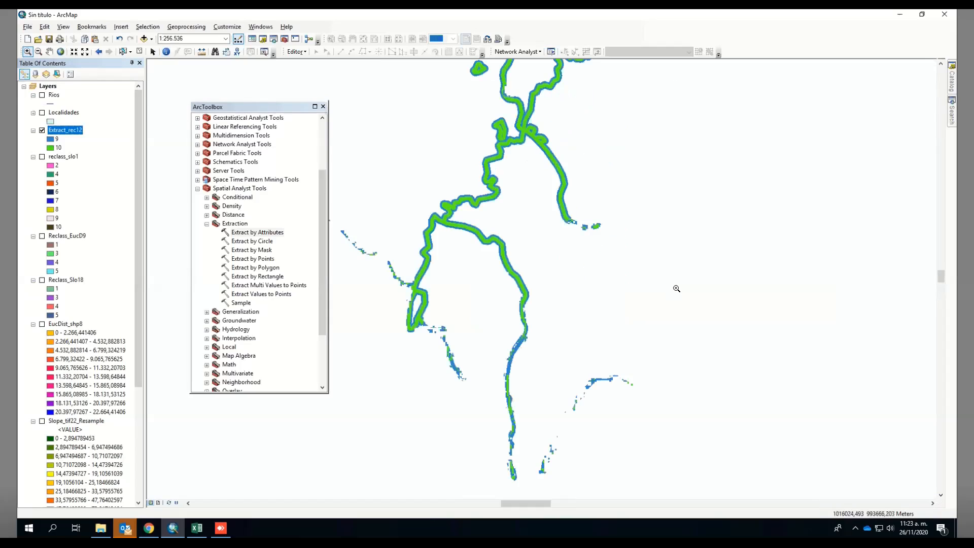